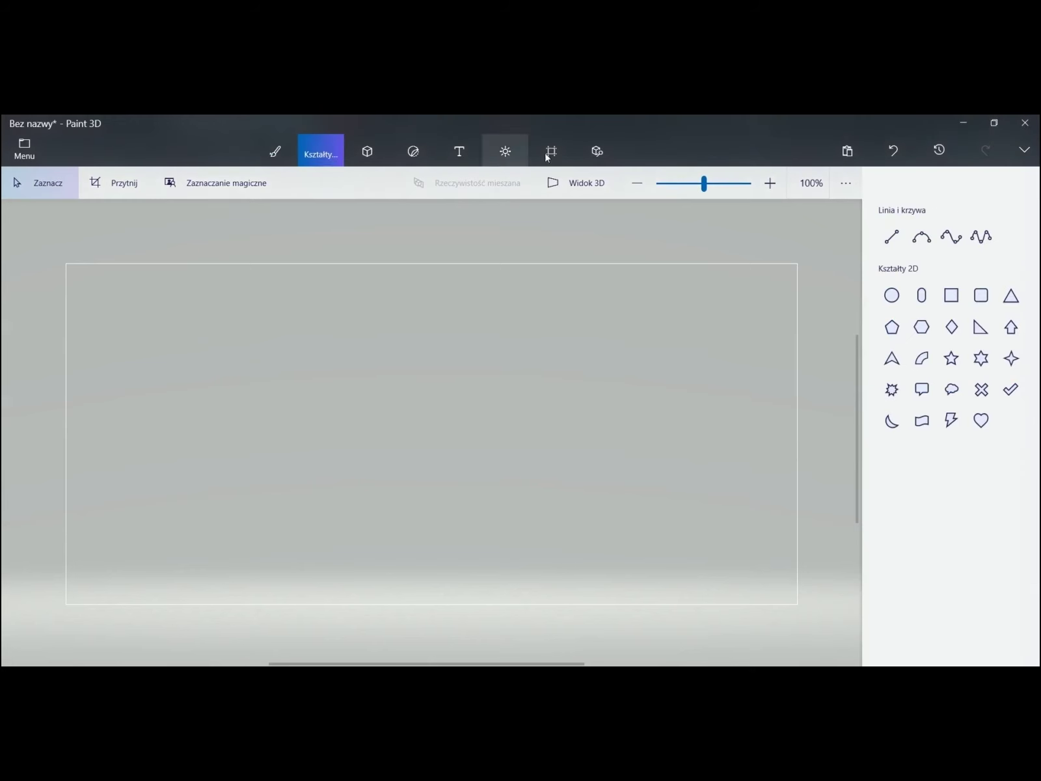
Step: Draw a vertical flagpole line and a wavy black flag outline from its top
left_click_drag(410, 377, 405, 553)
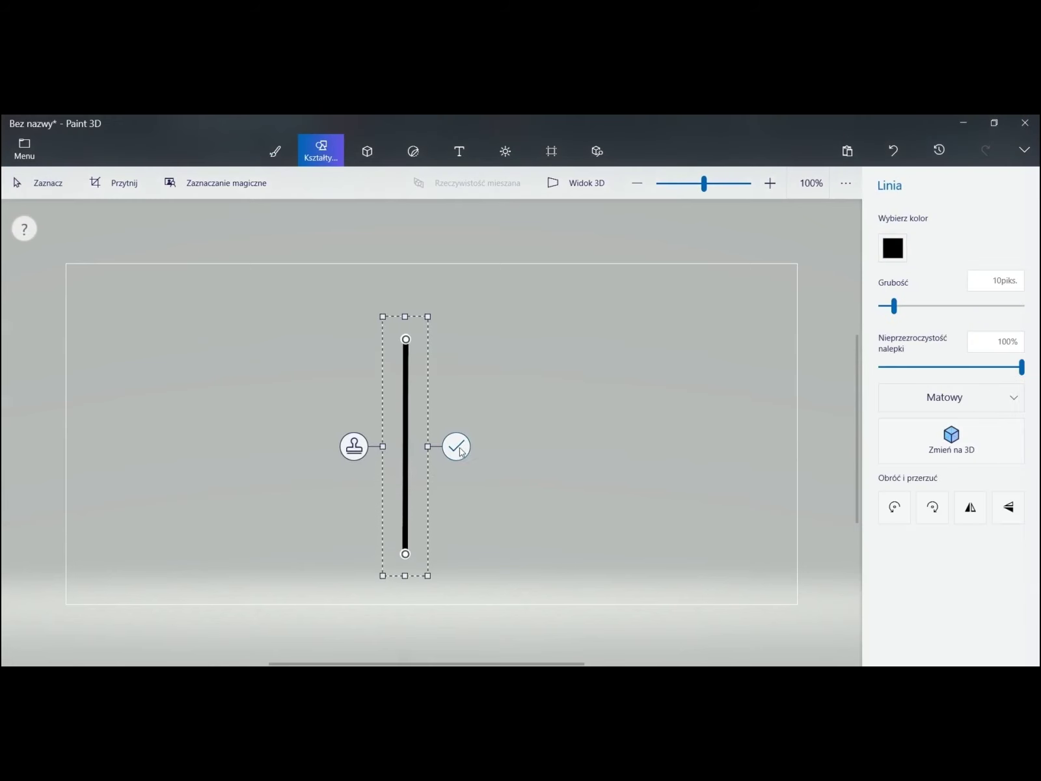
left_click(461, 452)
left_click(275, 150)
scroll(411, 274, "up", 3)
scroll(411, 274, "up", 3)
left_click_drag(395, 472, 635, 572)
key("ctrl+z")
left_click(964, 560)
left_click_drag(395, 472, 678, 557)
Step: Fill the flag interior red, then return to the marker brush
scroll(679, 557, "down", 3)
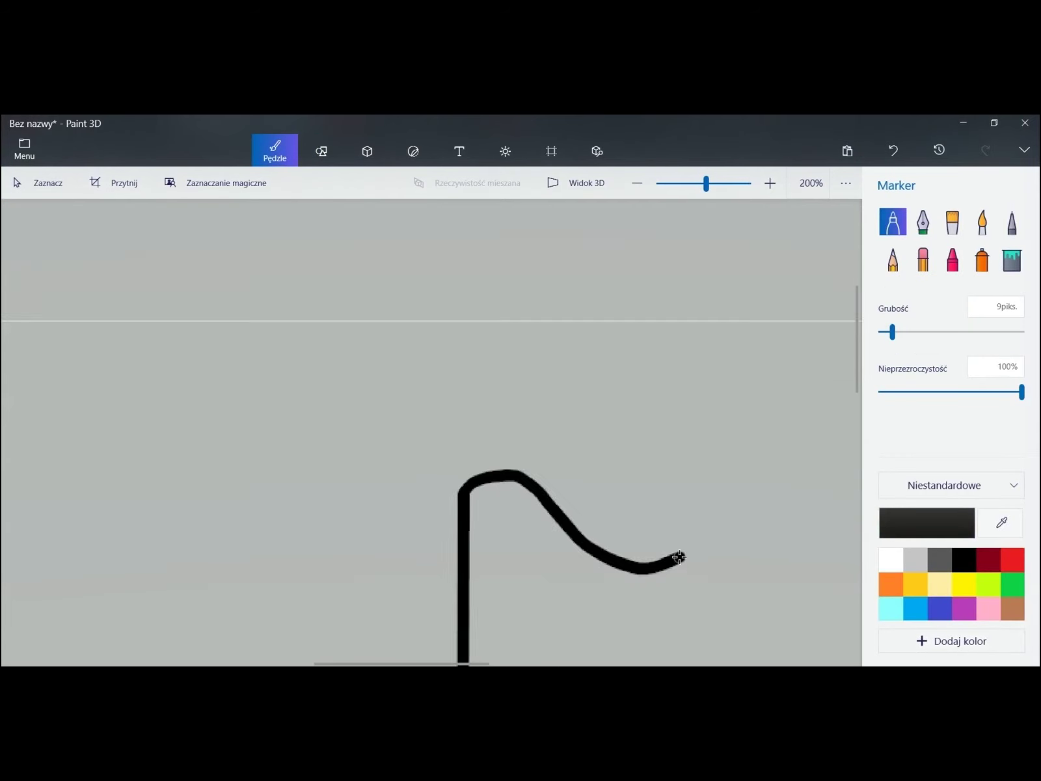
scroll(679, 557, "down", 3)
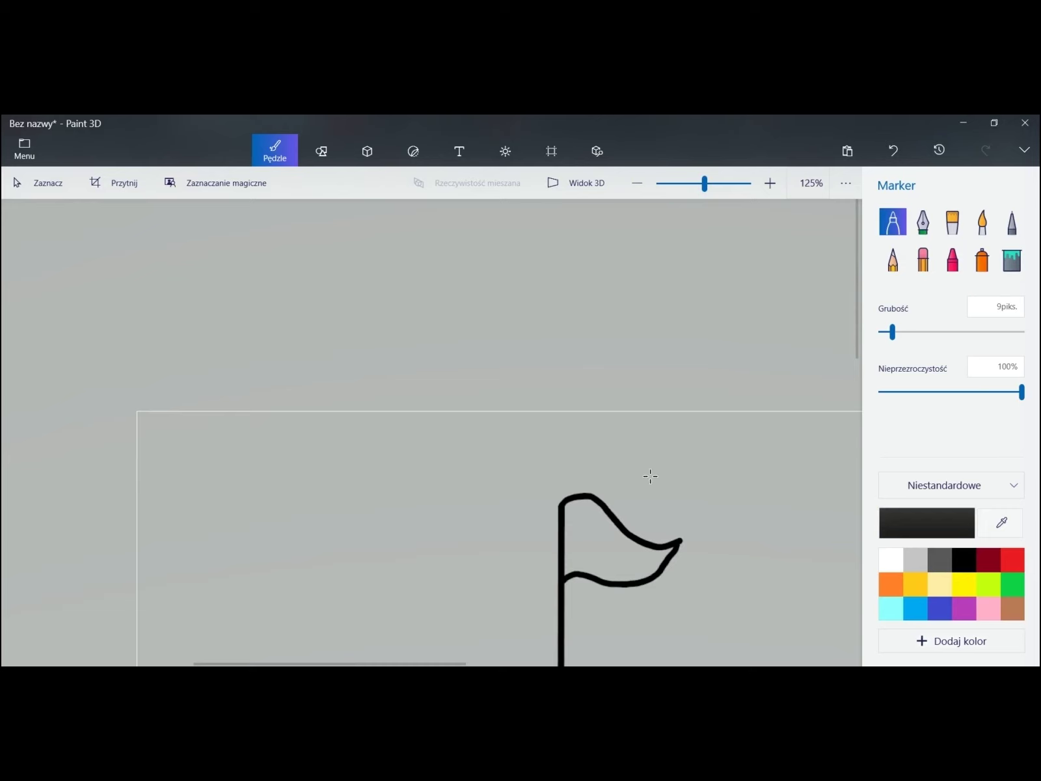
scroll(640, 460, "down", 4)
scroll(639, 460, "up", 3)
left_click(1012, 259)
left_click(1013, 560)
left_click(440, 371)
scroll(684, 369, "up", 1)
left_click(892, 223)
Step: Save the flag drawing as a PNG image
left_click(24, 149)
left_click(58, 319)
left_click(260, 267)
type("flaga1")
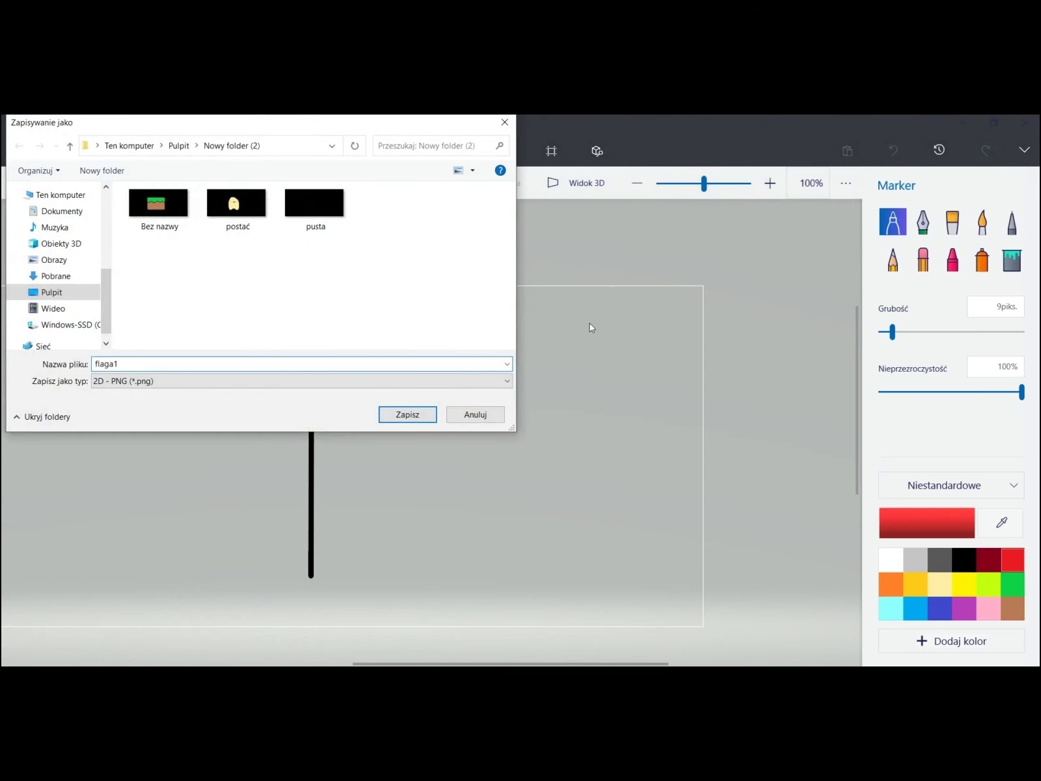
key("Return")
Step: Undo the red flag back to the pole and retry drawing a black flag outline
scroll(424, 286, "up", 2)
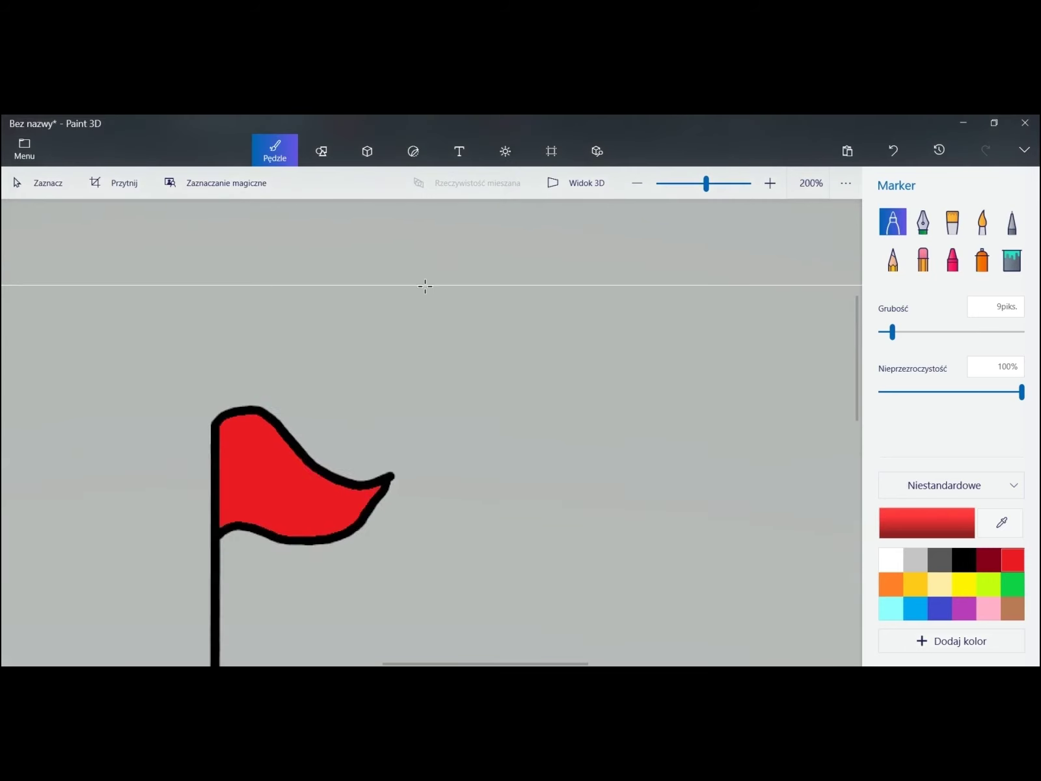
left_click(961, 564)
key("ctrl+z")
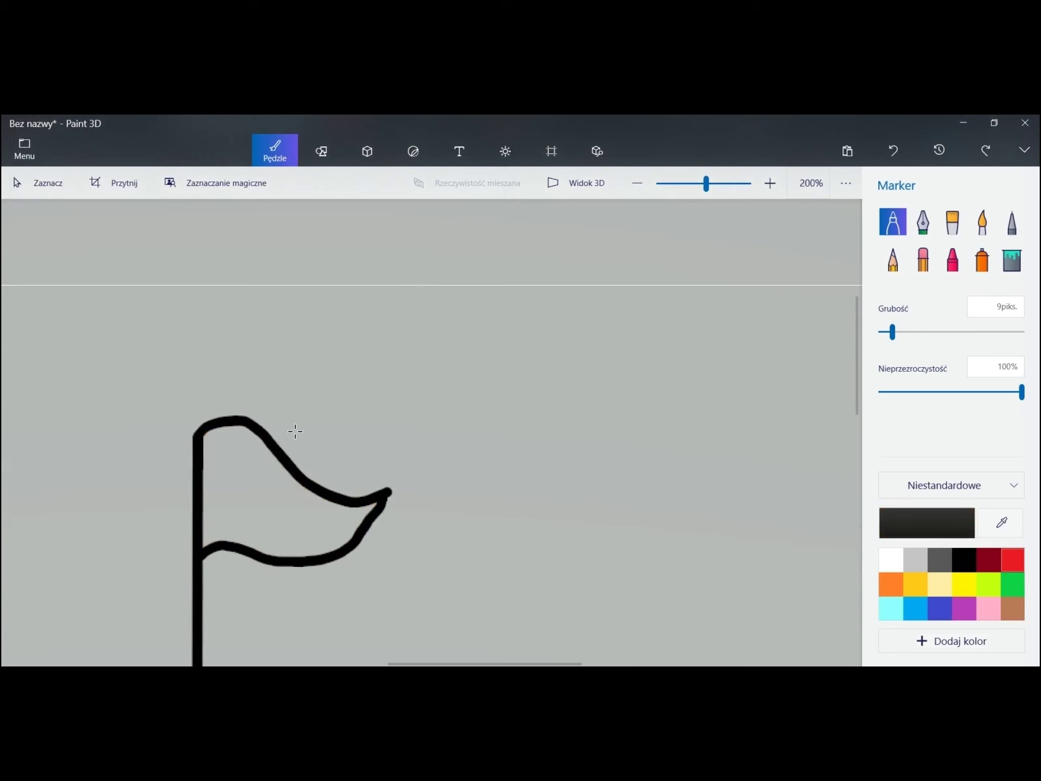
key("ctrl+z")
key("ctrl+z")
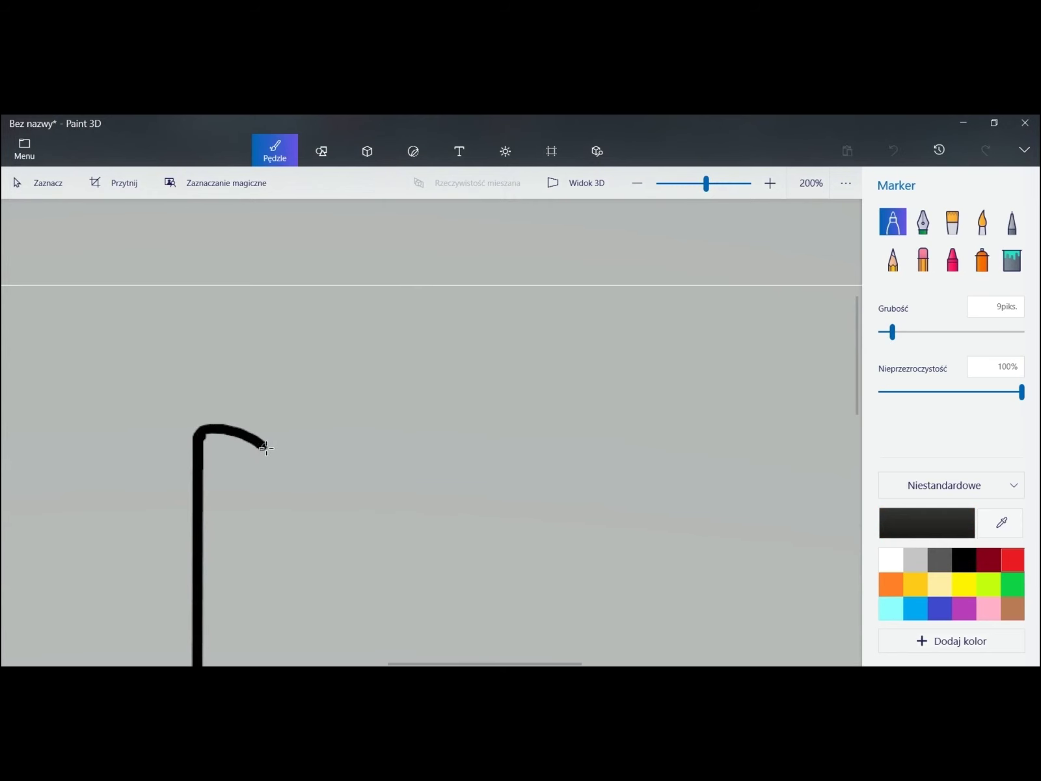
left_click_drag(266, 447, 198, 532)
key("ctrl+z")
mouse_move(195, 431)
left_mouse_down()
mouse_move(323, 496)
mouse_move(384, 494)
mouse_move(197, 535)
left_mouse_up()
key("ctrl+z")
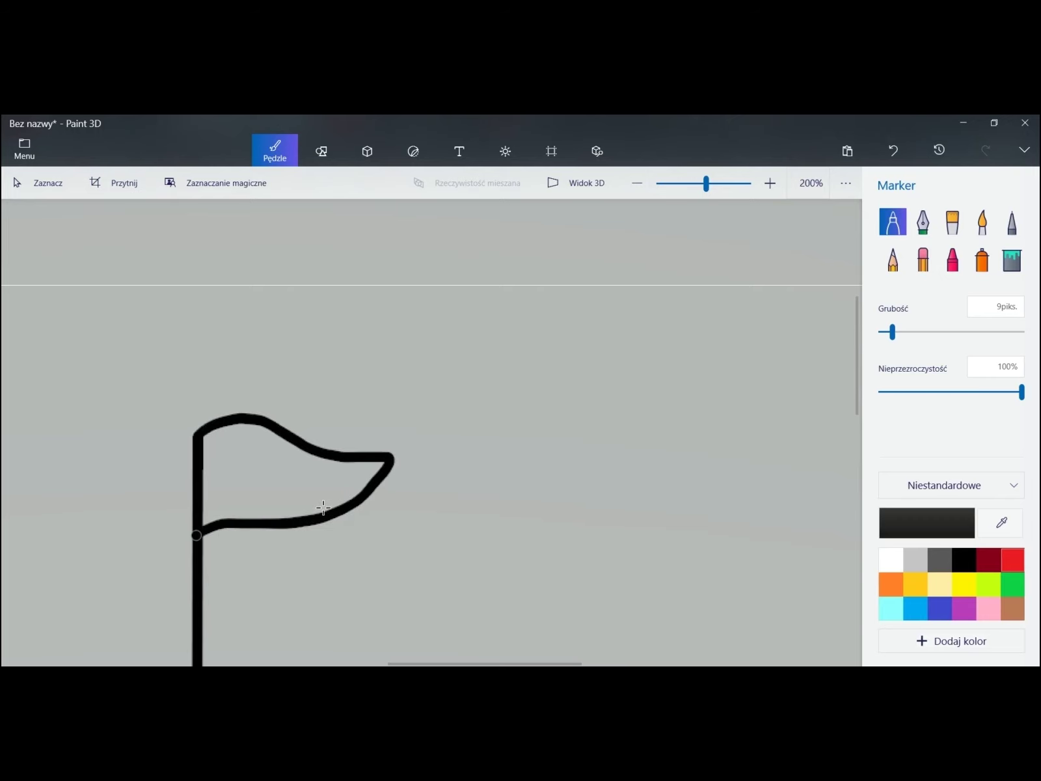
Step: Fill the flag red and begin a Save as, then cancel the dialog
left_click(1010, 257)
left_click(1013, 559)
left_click(286, 463)
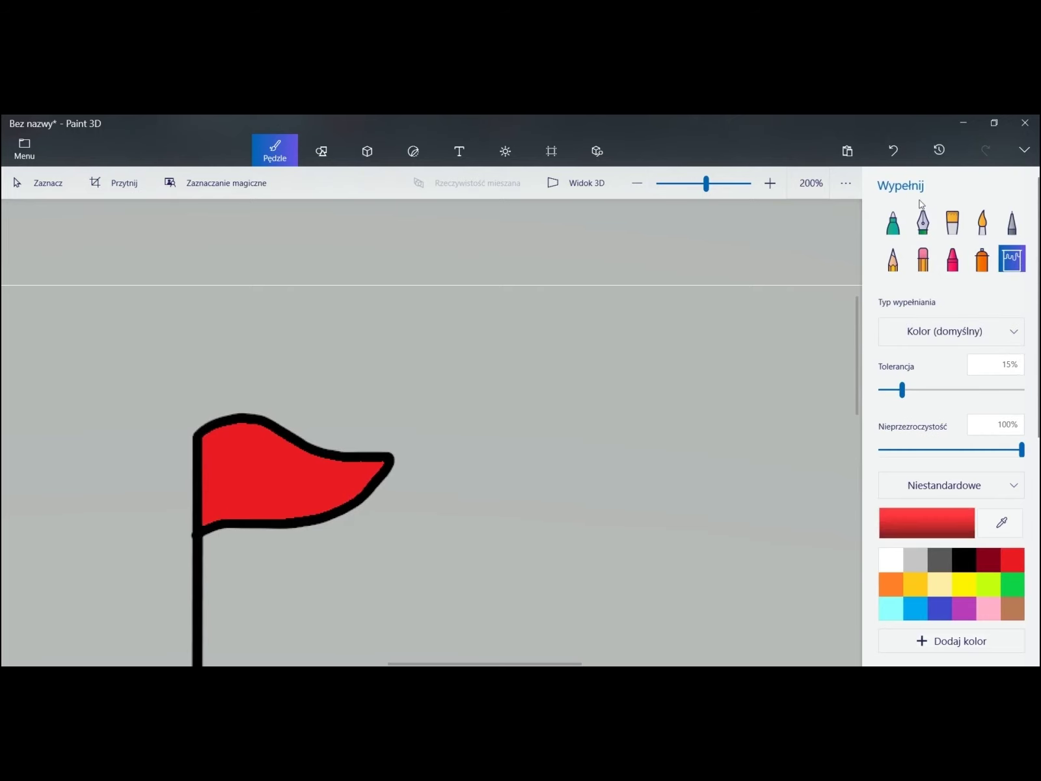
left_click(24, 148)
left_click(88, 320)
type("fla")
key("Escape")
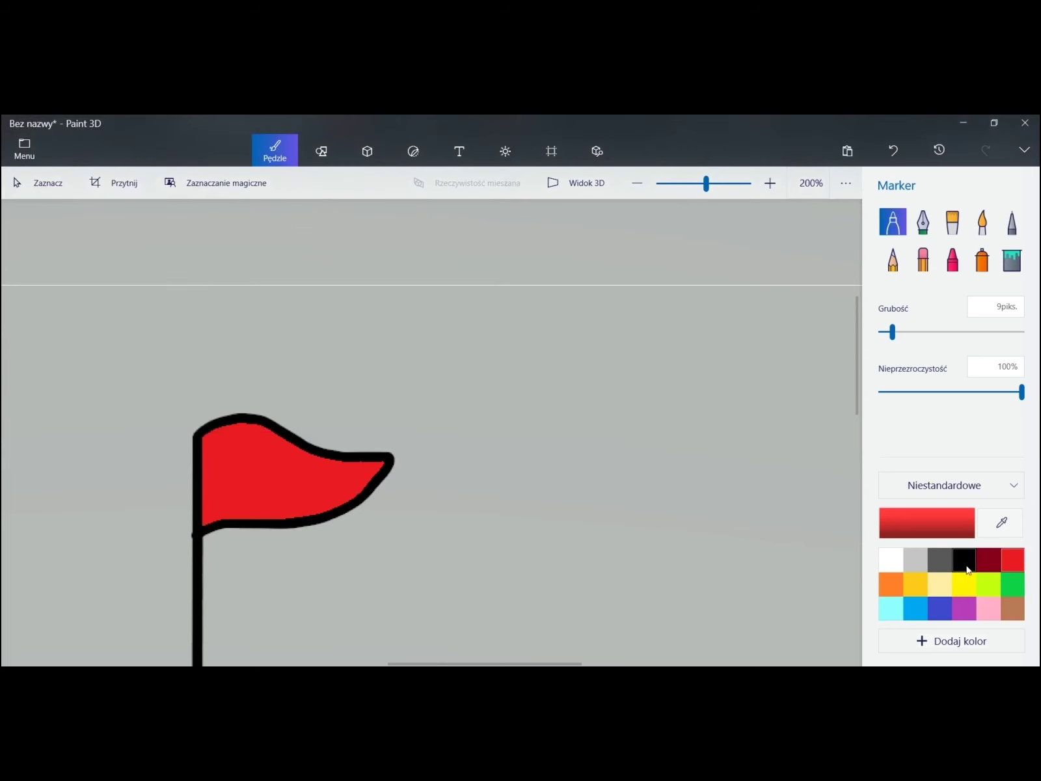
Step: Redraw the flag outline in black and fill it red, undoing an accidental black fill
left_click(967, 570)
key("ctrl+z")
key("ctrl+z")
left_click_drag(197, 434, 397, 456)
key("ctrl+z")
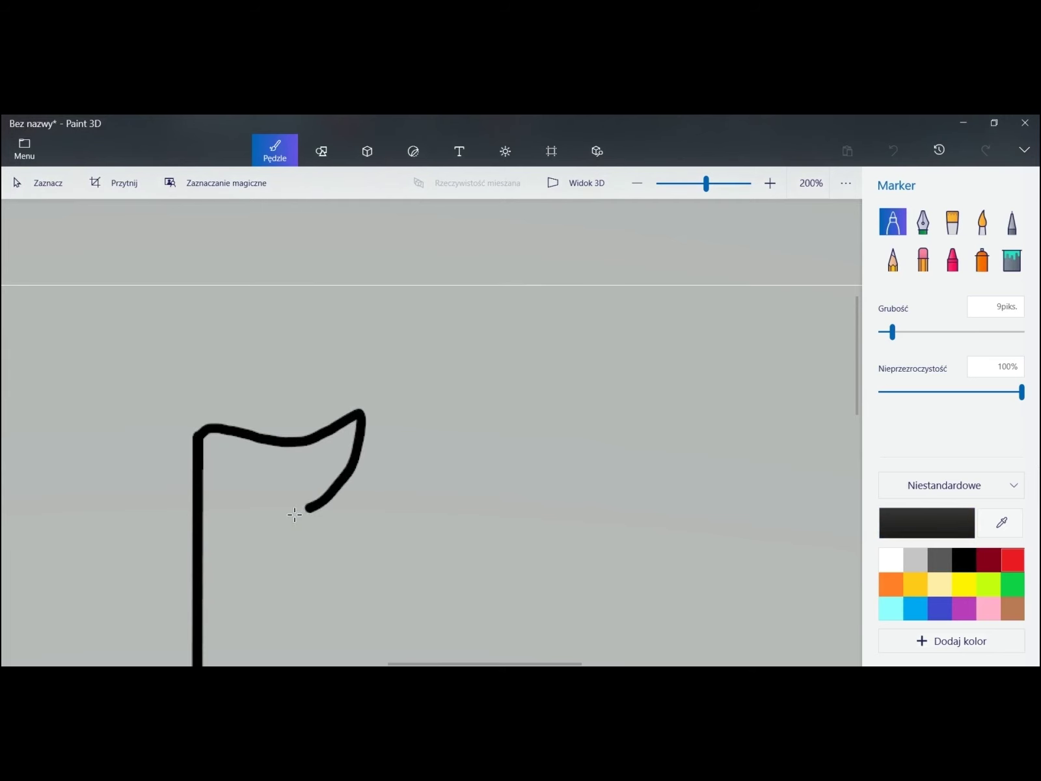
left_click(1012, 258)
left_click(309, 477)
key("ctrl+z")
left_click(1012, 560)
left_click(280, 472)
Step: Save the red flag as a PNG image named flaga3
left_click(24, 148)
left_click(81, 302)
left_click(285, 272)
type("flaga3")
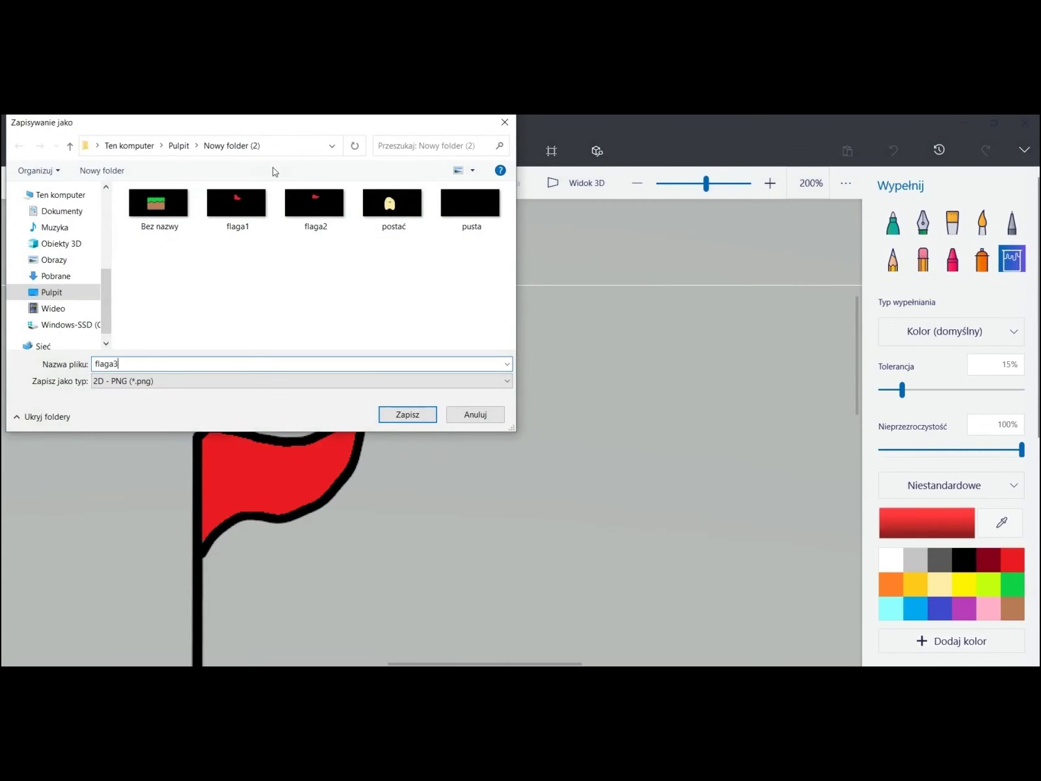
key("Return")
Step: Undo the fill, draw another black flag outline and fill it red
left_click(963, 560)
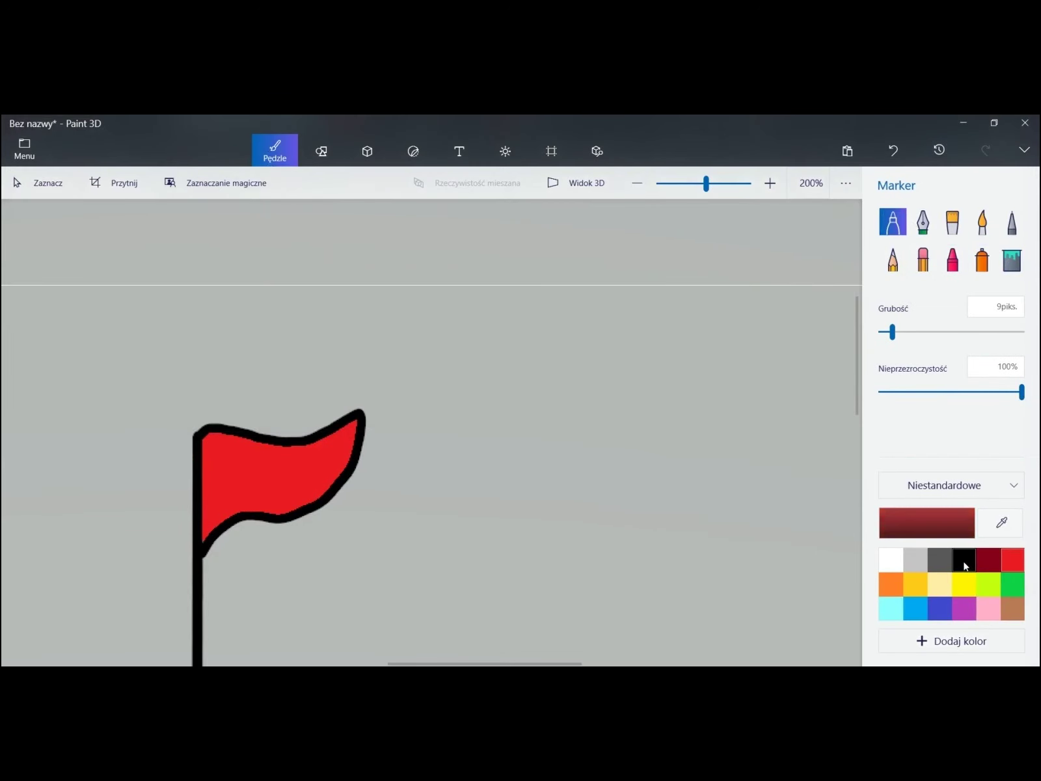
key("ctrl+z")
key("ctrl+z")
left_click_drag(254, 423, 199, 520)
key("ctrl+z")
left_click_drag(195, 435, 198, 522)
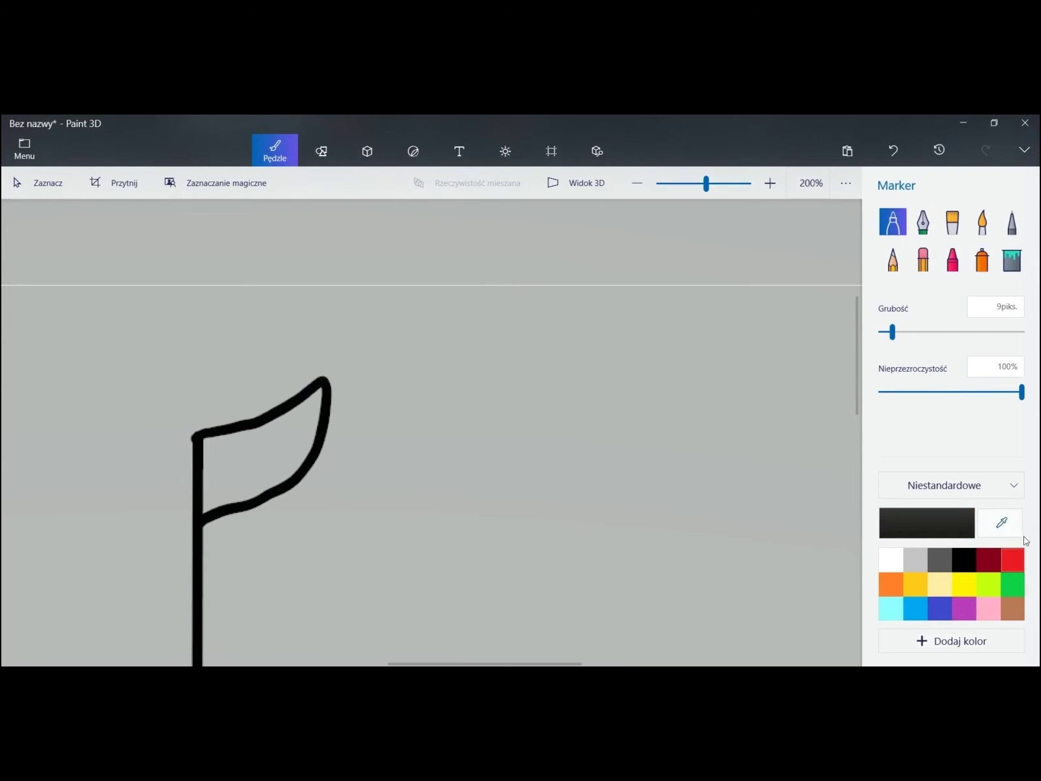
left_click(1013, 560)
left_click(1012, 260)
left_click(303, 463)
Step: Save this flag variant as an image, picking flaga2 from the name suggestions
left_click(25, 149)
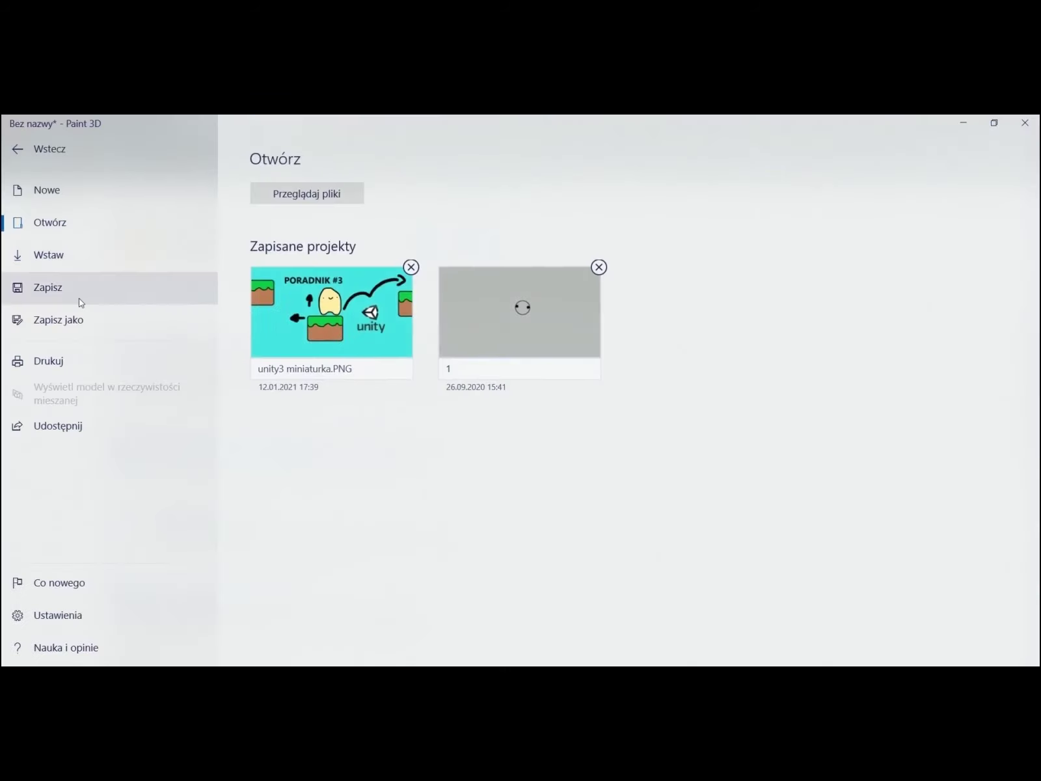
left_click(122, 312)
left_click(297, 233)
type("fla")
left_click(297, 233)
key("Return")
Step: Redraw a curved flag outline closed back to the pole and fill it red
key("ctrl+z")
key("ctrl+z")
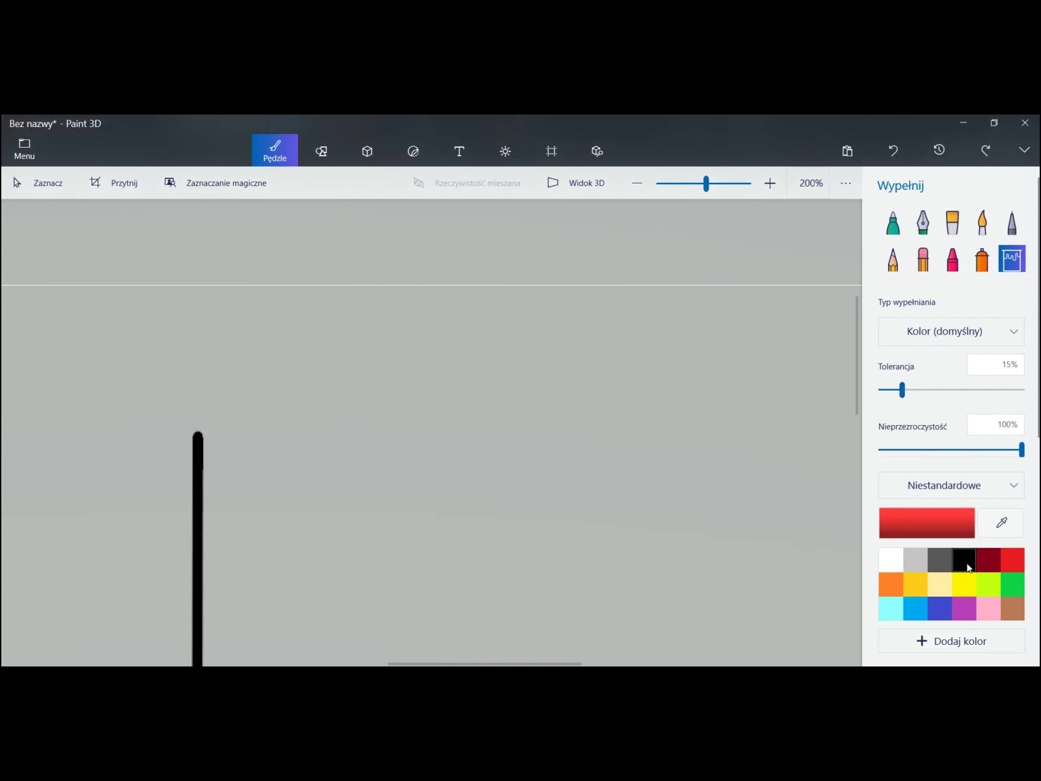
left_click_drag(273, 420, 240, 504)
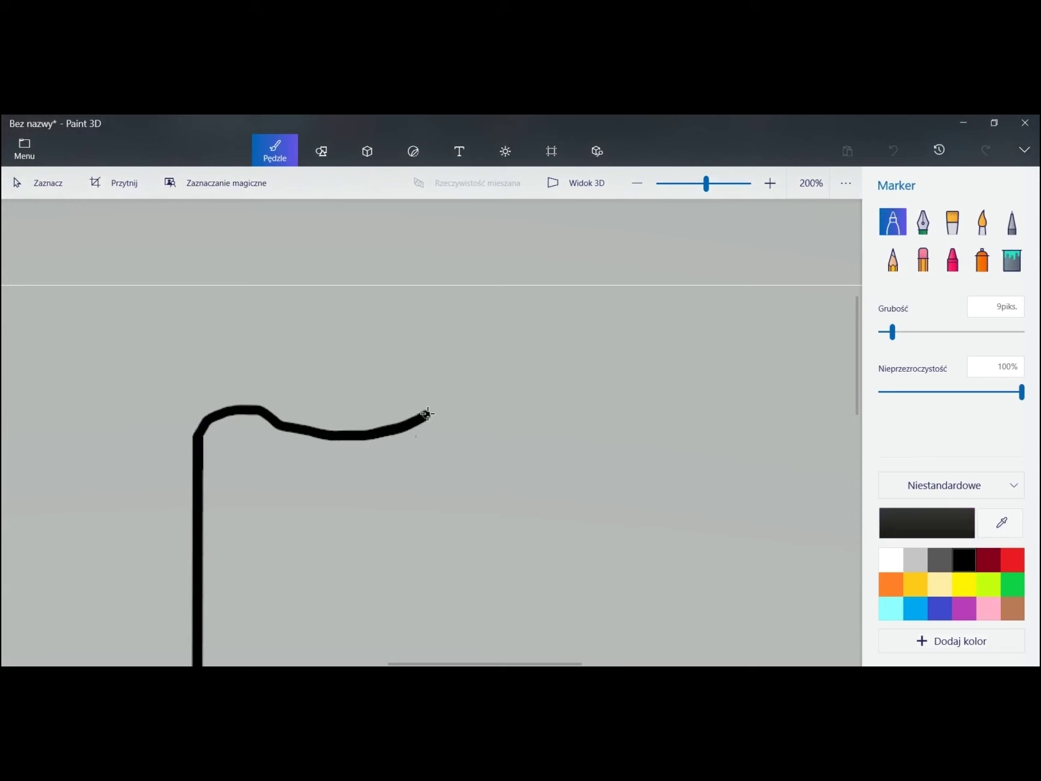
key("ctrl+z")
left_click_drag(199, 435, 215, 506)
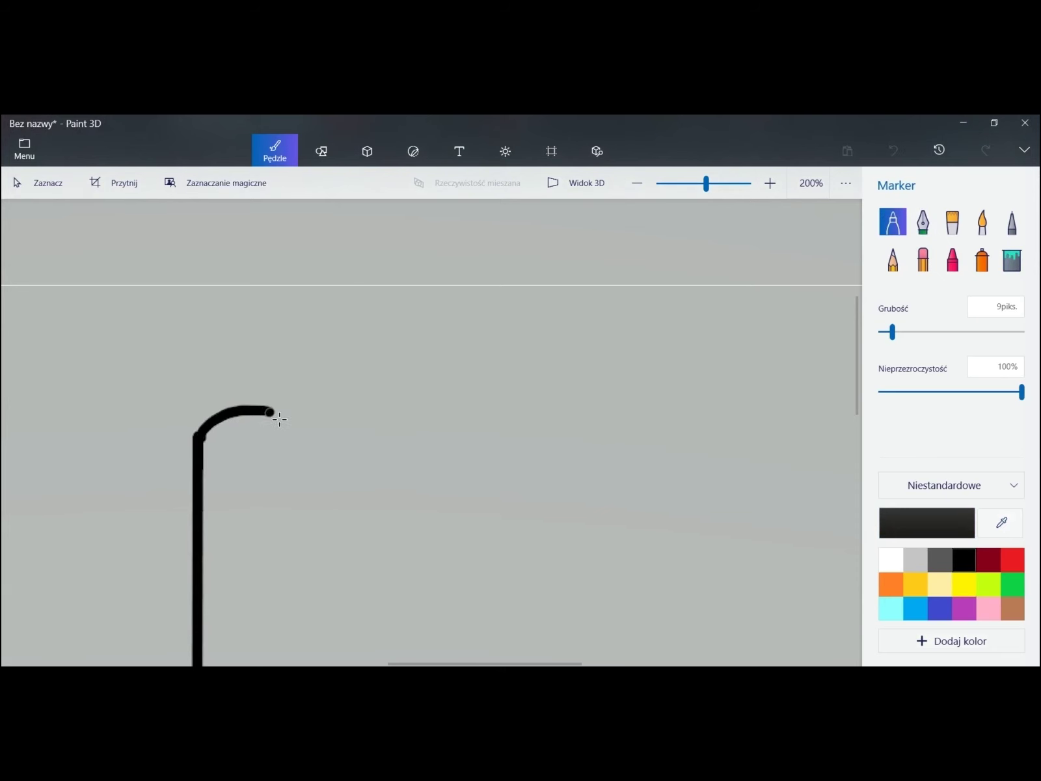
key("ctrl+z")
left_click_drag(200, 421, 351, 440)
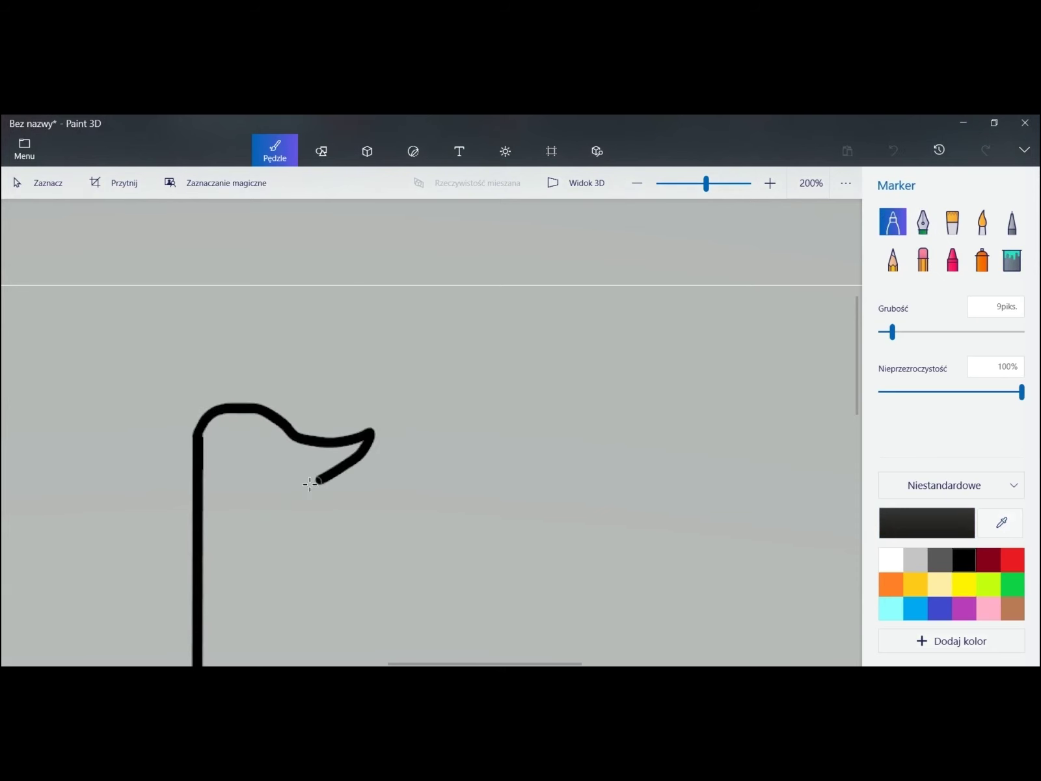
left_click_drag(204, 499, 201, 505)
left_click(1012, 559)
left_click(1012, 260)
left_click(273, 455)
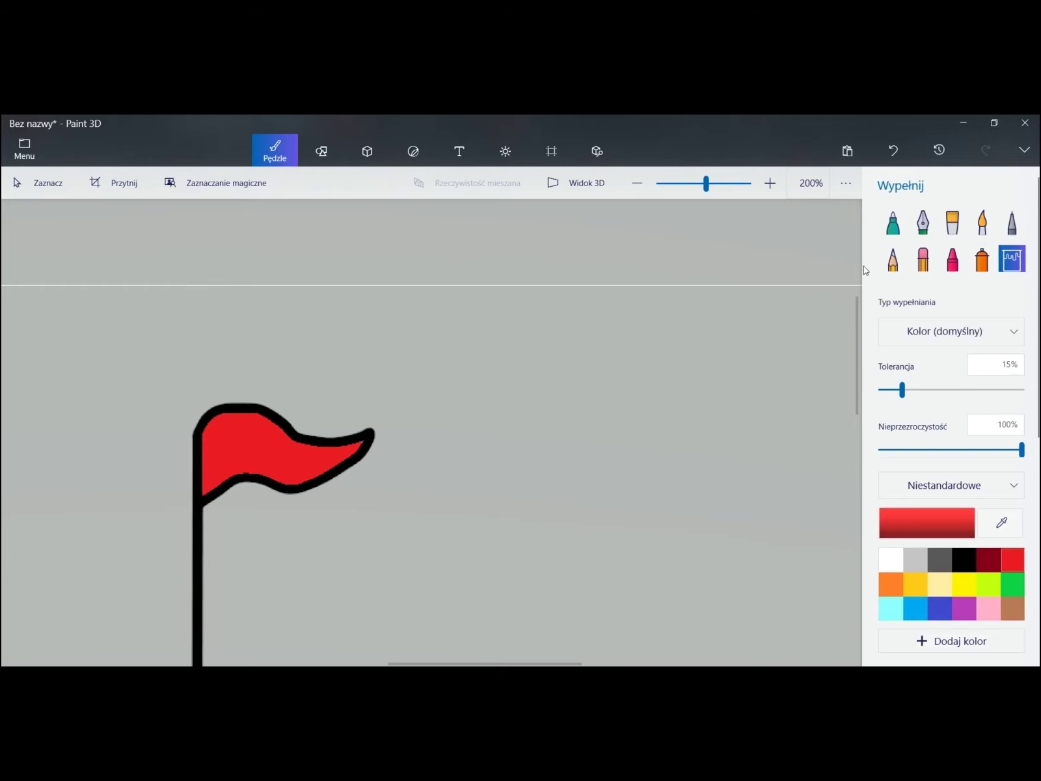
left_click(893, 222)
Step: Save the red flag as another flaga PNG image
key("ctrl+s")
left_click(509, 123)
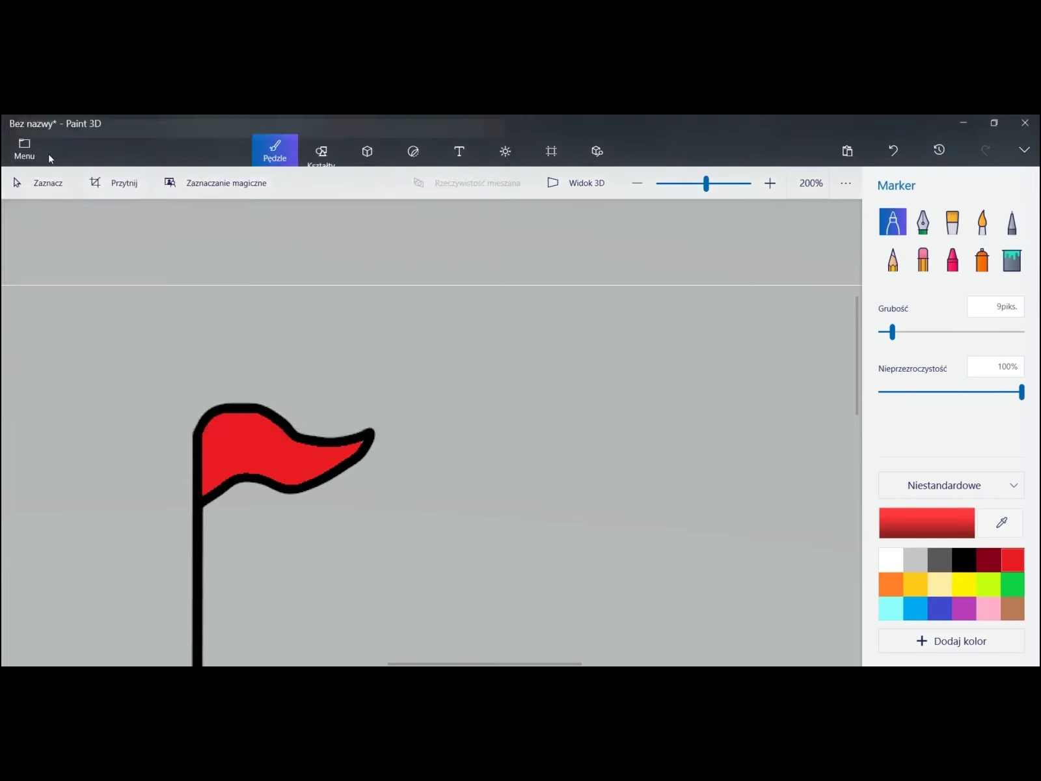
left_click(25, 149)
left_click(62, 318)
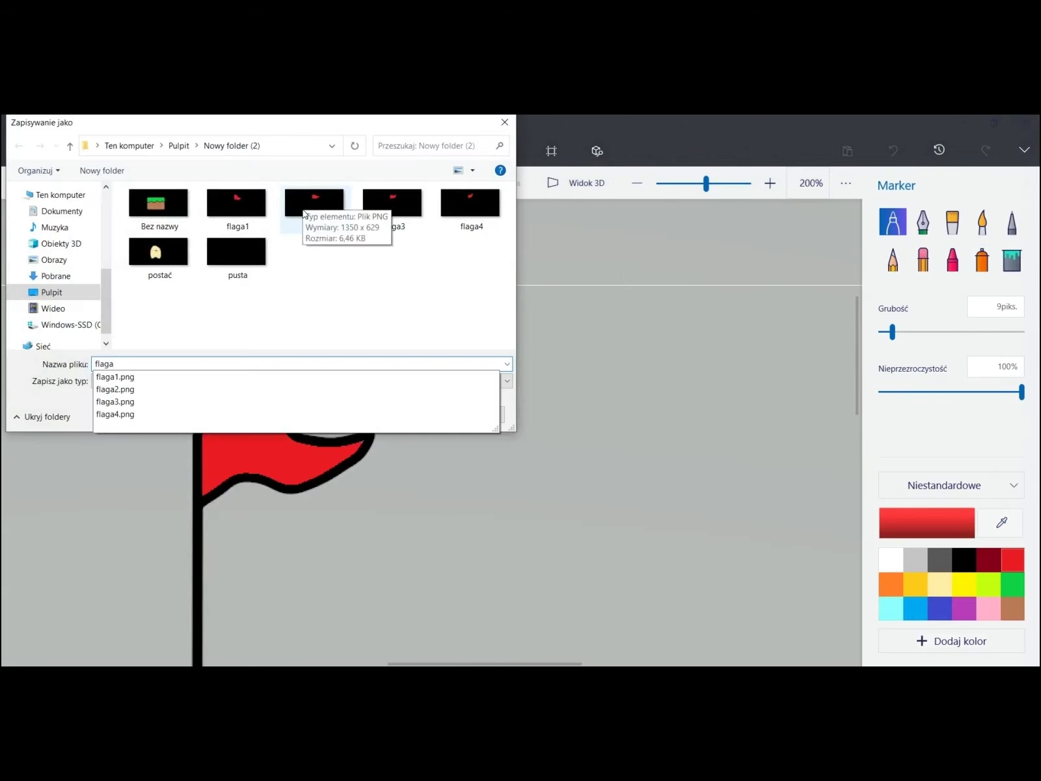
key("Return")
Step: Undo to the pole, draw a new black curved flag outline and fill it red
key("ctrl+z")
left_click(960, 560)
key("ctrl+z")
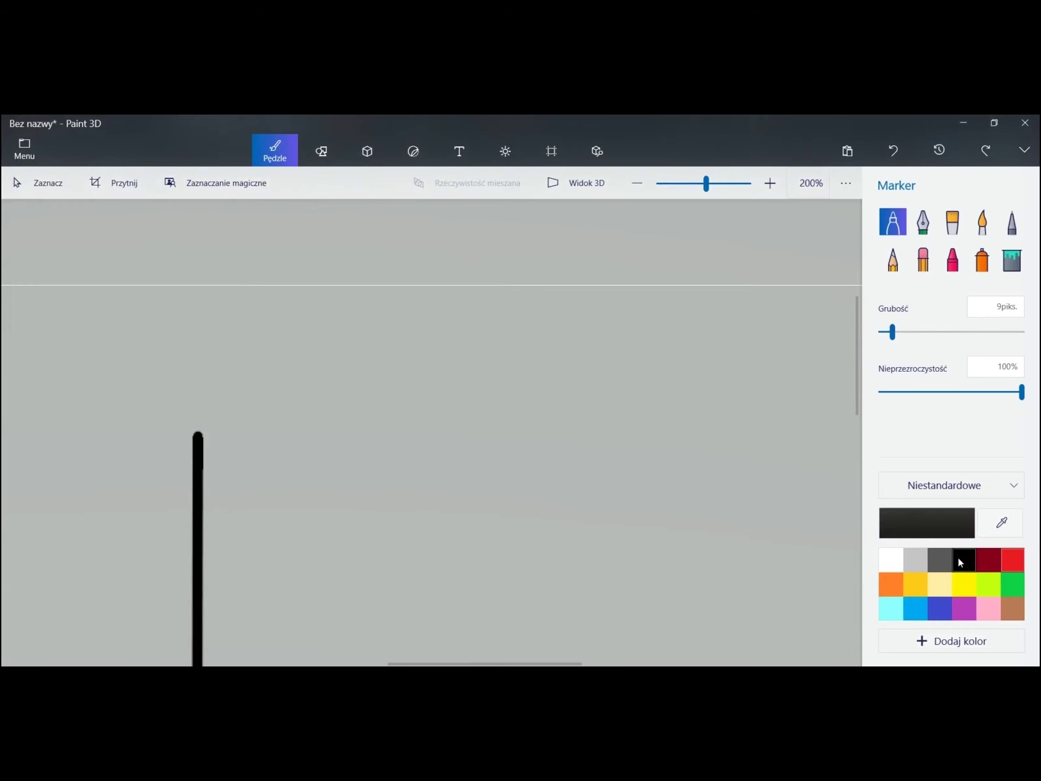
left_click_drag(274, 474, 224, 514)
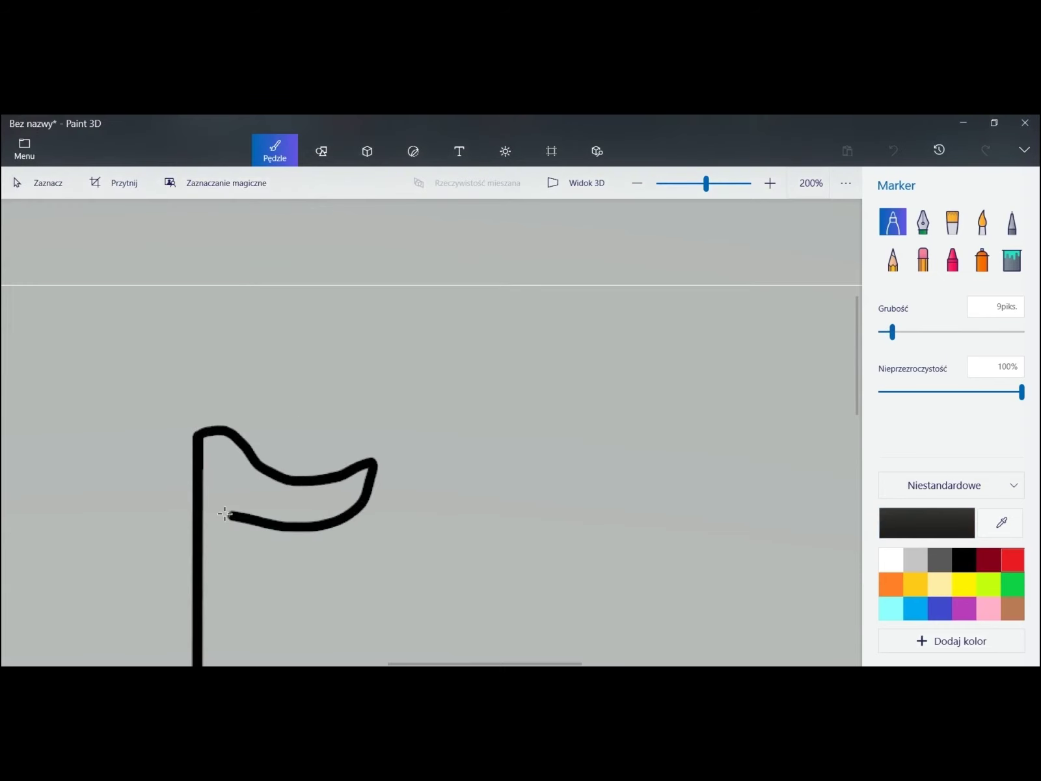
key("ctrl+z")
left_click_drag(196, 433, 329, 480)
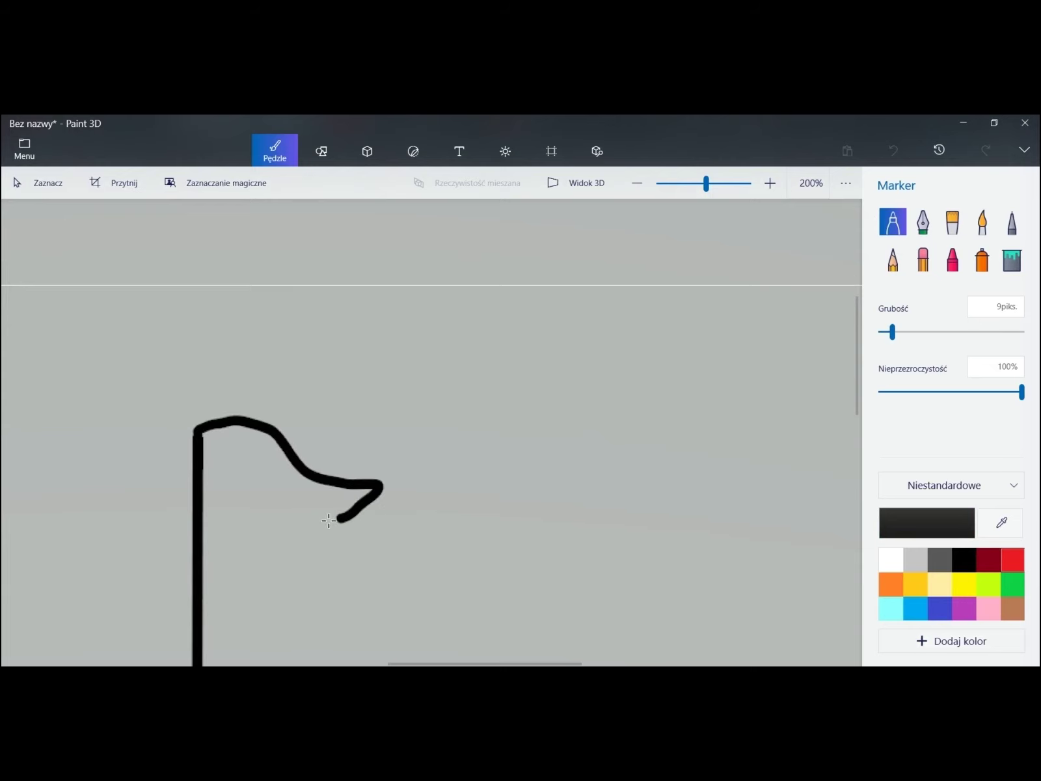
left_click(1013, 560)
left_click(1013, 260)
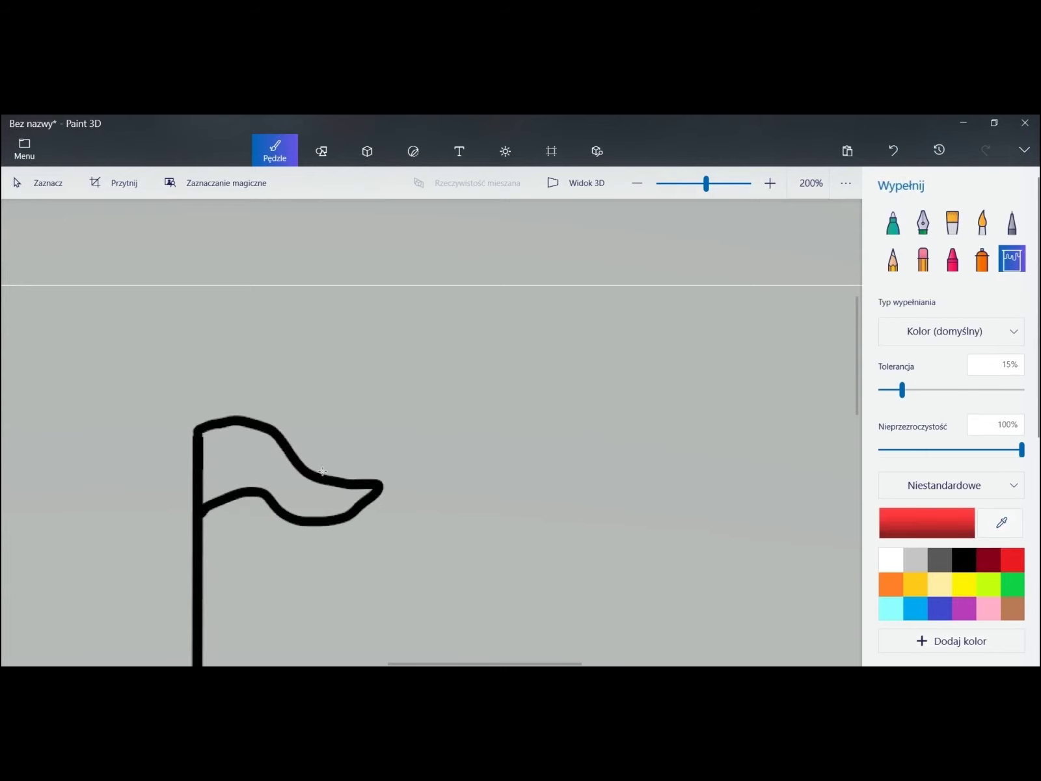
left_click(280, 449)
left_click(893, 221)
Step: Save the flag as a PNG image named flaga6
left_click(24, 148)
left_click(123, 321)
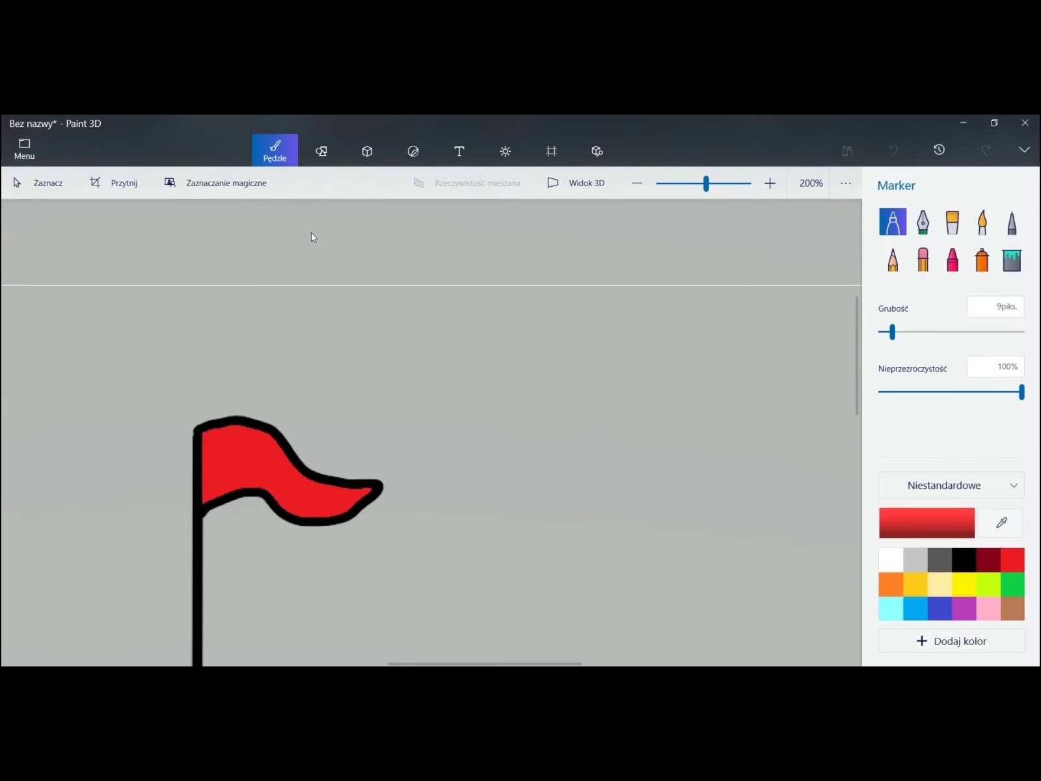
type("flaga6")
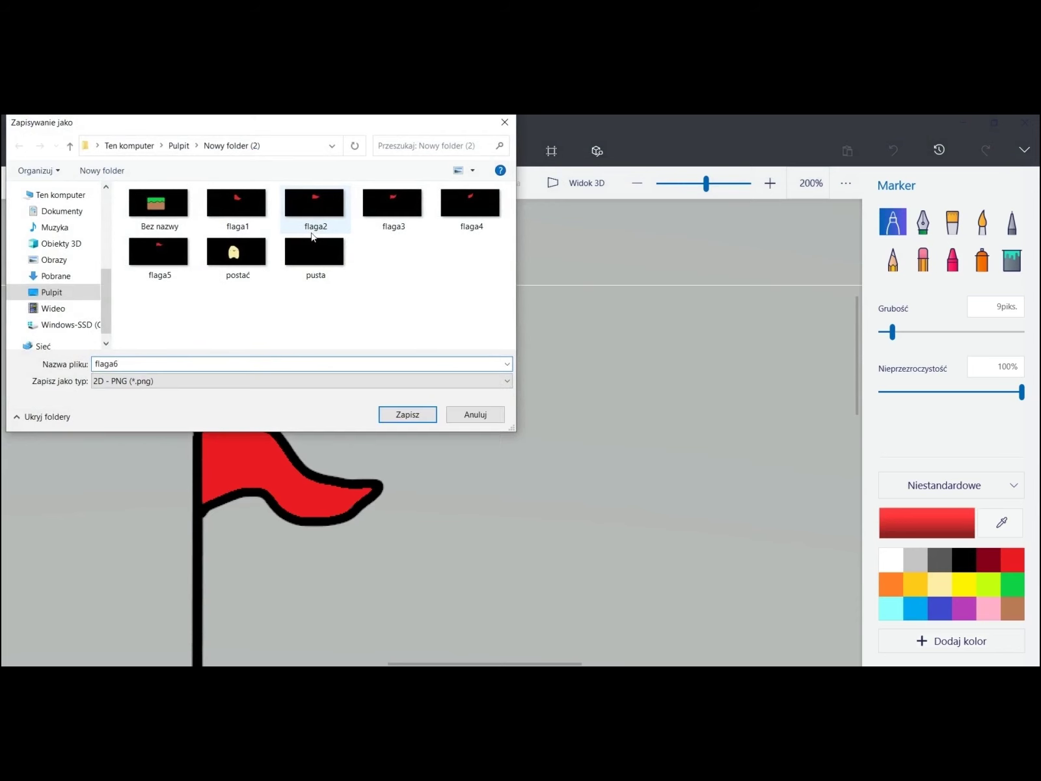
key("Return")
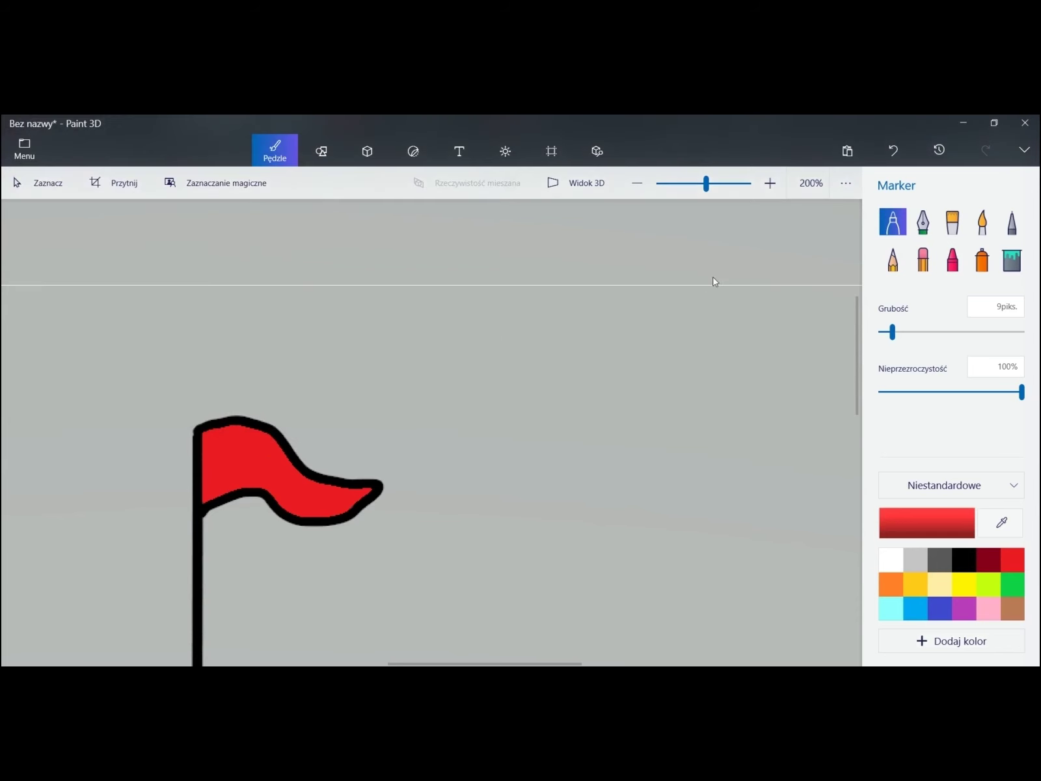
Step: Undo to the bare pole, draw a new wavy black flag and fill it red
key("ctrl+z")
left_click(959, 561)
key("ctrl+z")
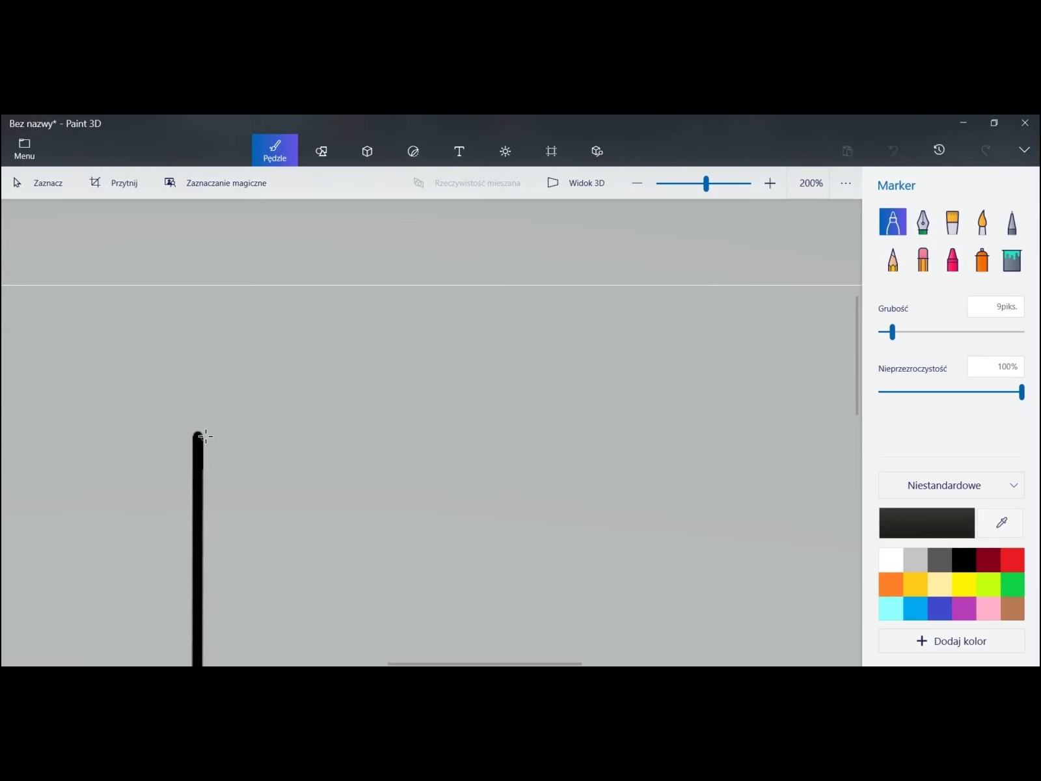
left_click_drag(301, 510, 257, 547)
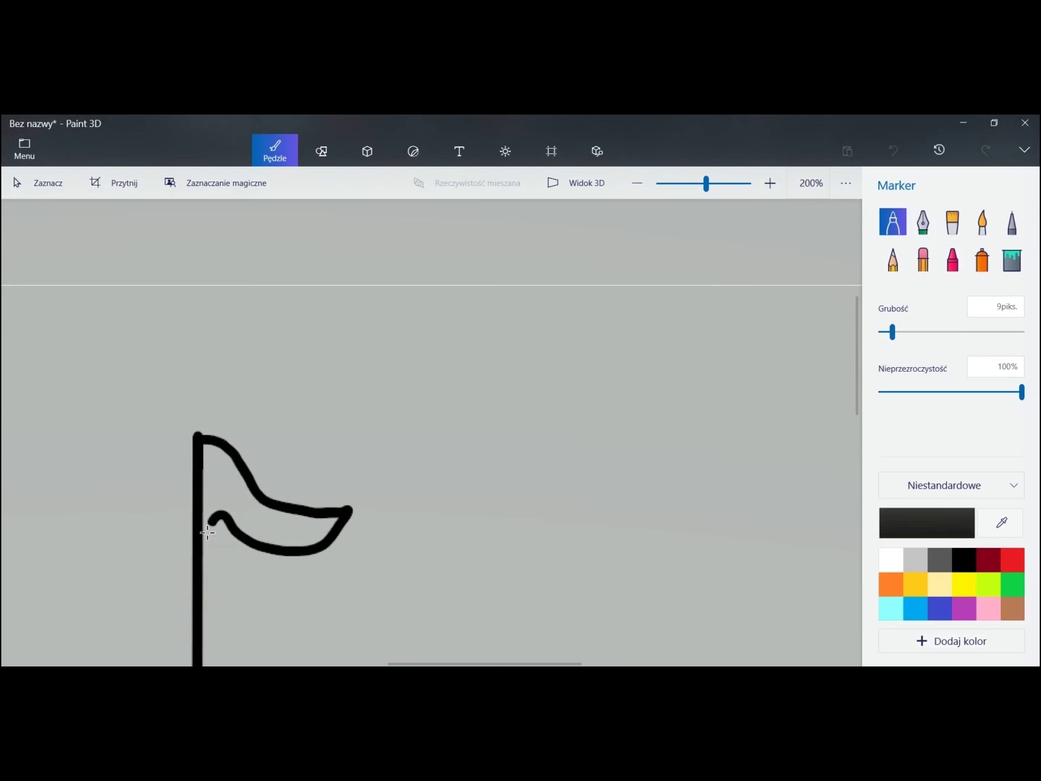
left_click(1012, 259)
left_click(1012, 560)
left_click(208, 475)
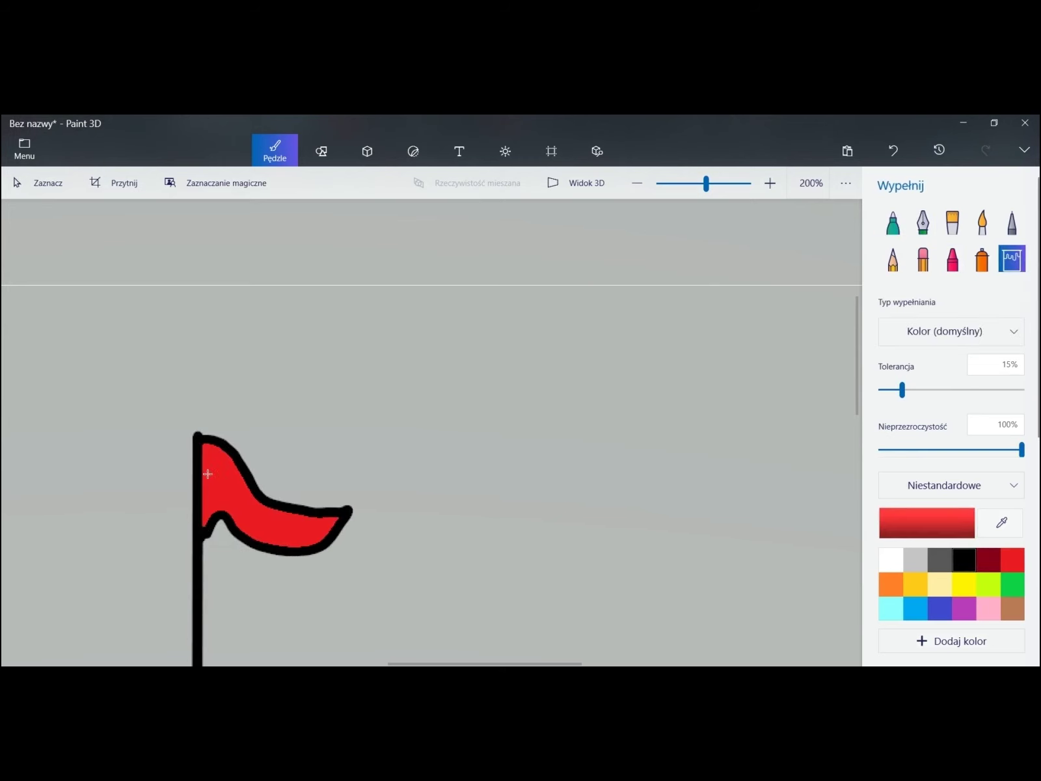
Step: Save a copy of the flag as an image under a new flaga name
left_click(24, 149)
left_click(111, 317)
left_click(264, 241)
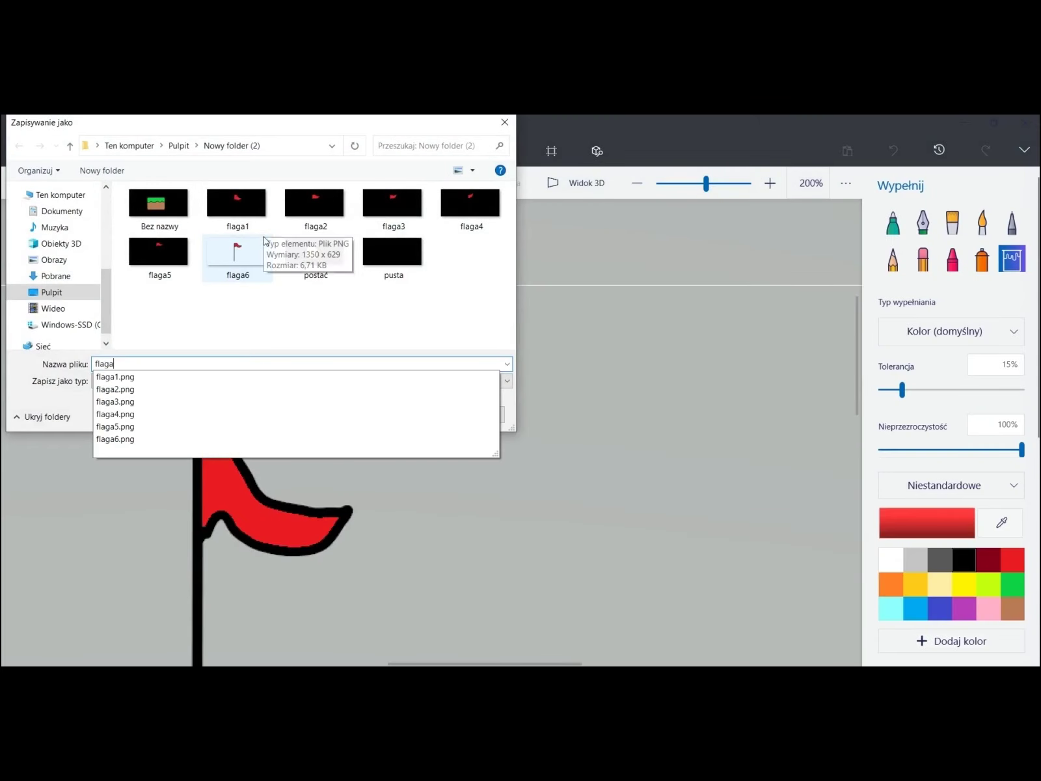
key("Return")
left_click(893, 221)
Step: Redraw the flag as a wavy outline from the pole top and fill it red
left_click(964, 559)
key("ctrl+z")
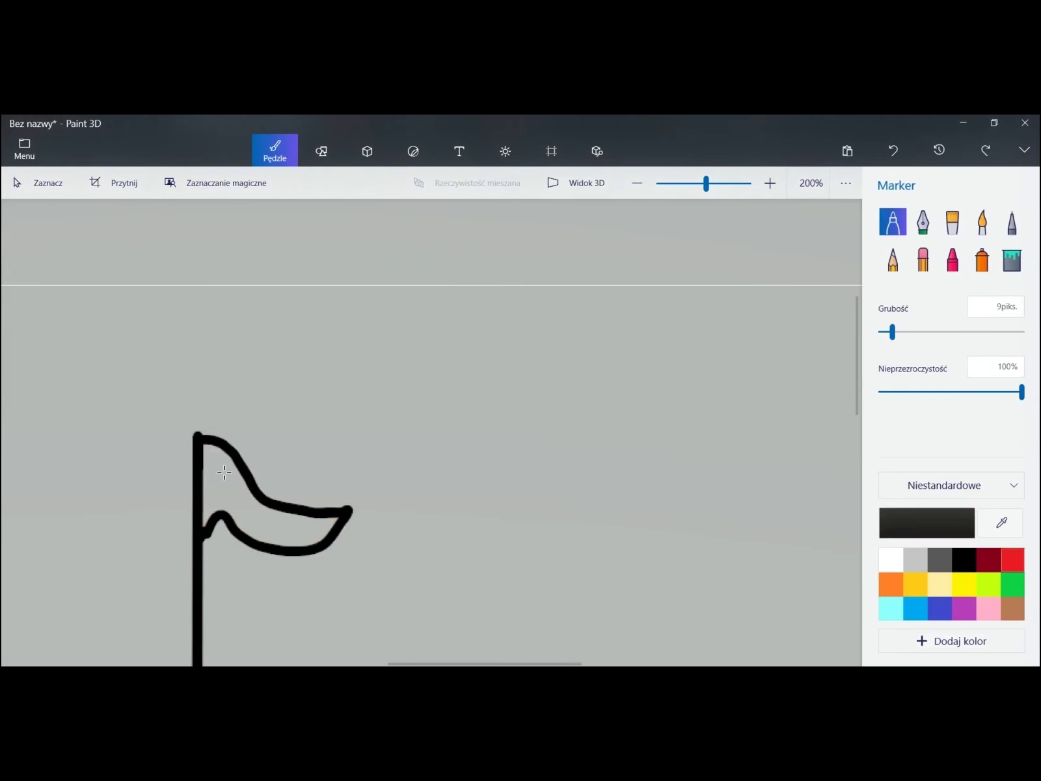
key("ctrl+z")
left_click_drag(204, 441, 322, 512)
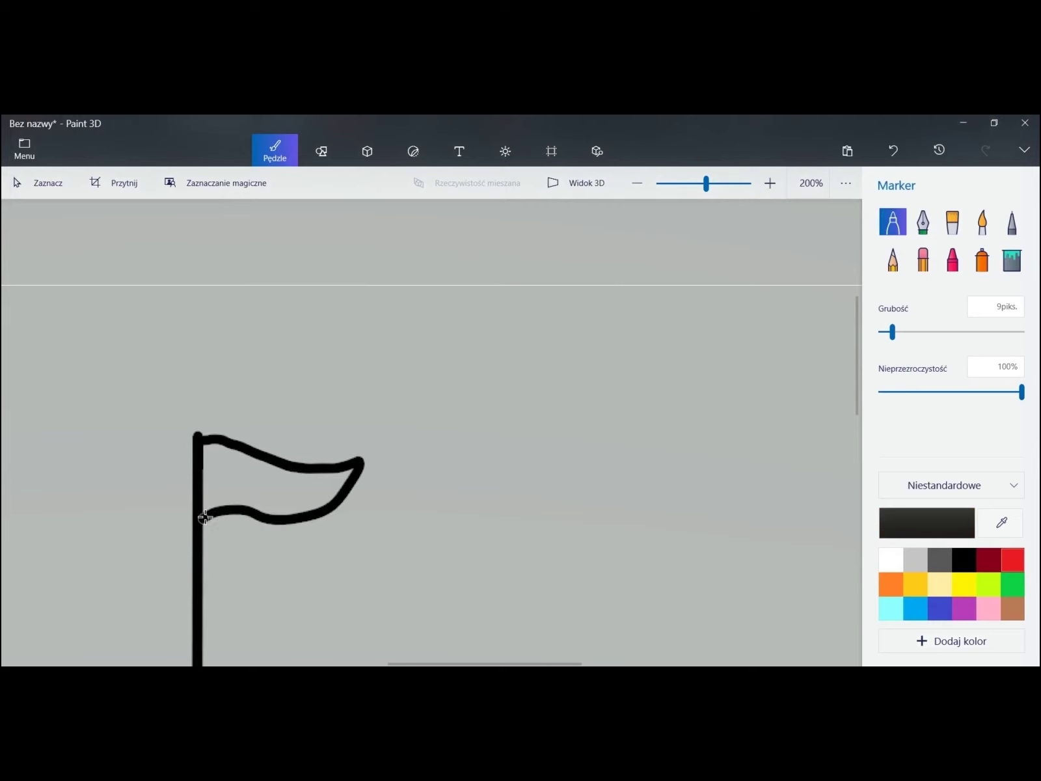
key("ctrl+z")
left_click_drag(198, 435, 266, 446)
left_click_drag(344, 504, 207, 516)
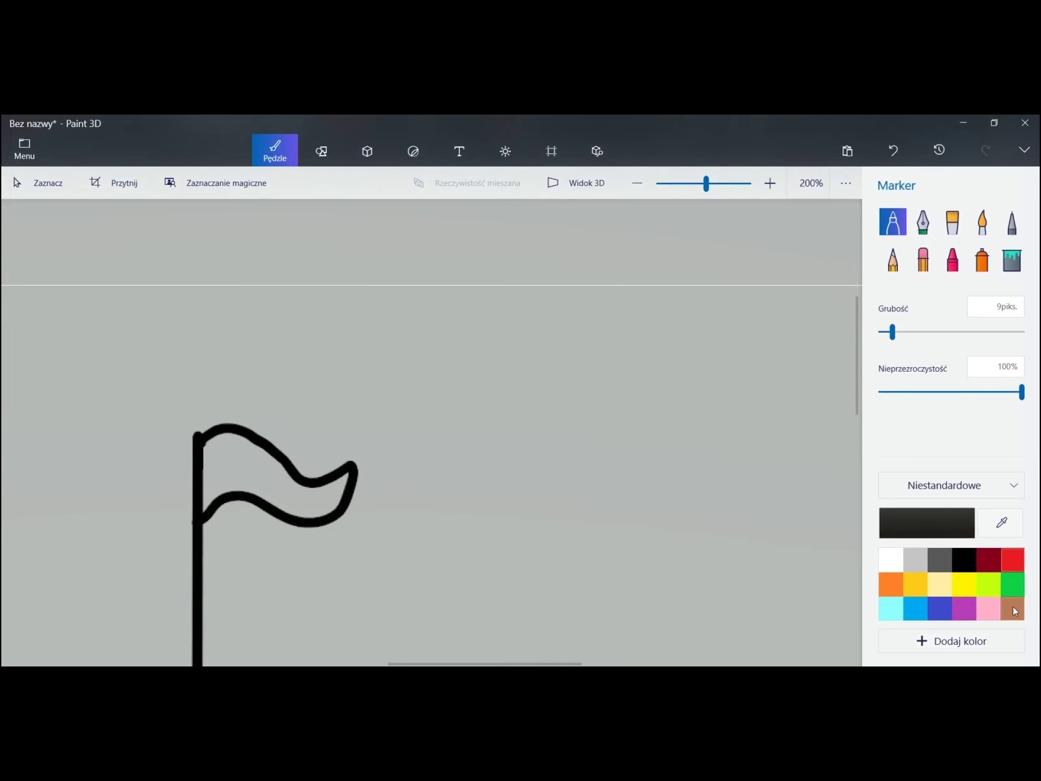
left_click(1013, 560)
left_click(1012, 261)
left_click(244, 472)
Step: Save this red flag variant as a PNG image named flaga
left_click(24, 149)
left_click(123, 320)
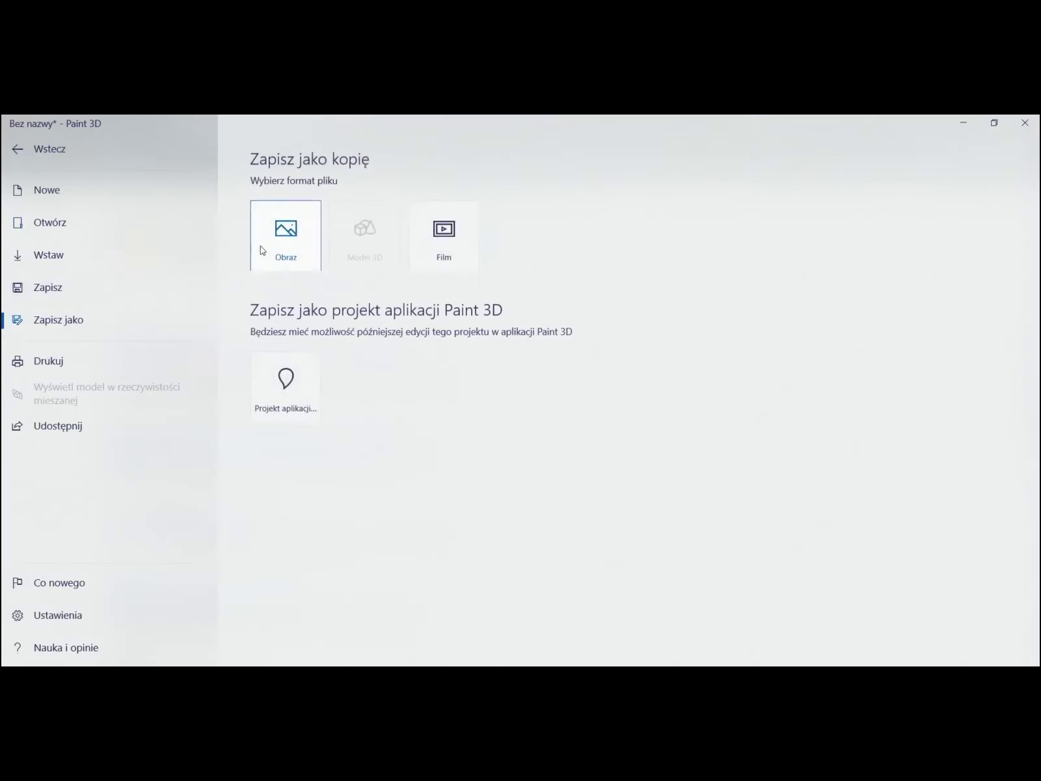
left_click(262, 251)
type("flaga")
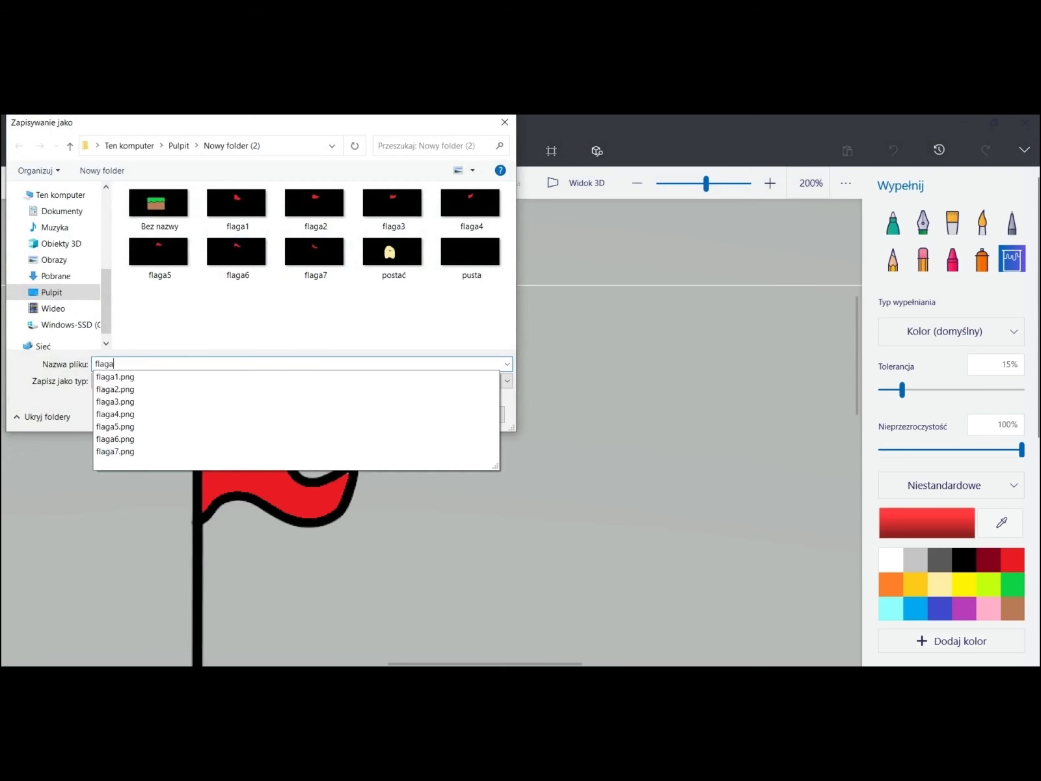
key("Return")
Step: Draw a new curving flag outline from the pole and fill it red
left_click(893, 221)
key("ctrl+z")
key("ctrl+z")
key("ctrl+z")
mouse_move(198, 439)
left_mouse_down()
mouse_move(373, 441)
mouse_move(352, 497)
mouse_move(237, 495)
left_mouse_up()
key("ctrl+z")
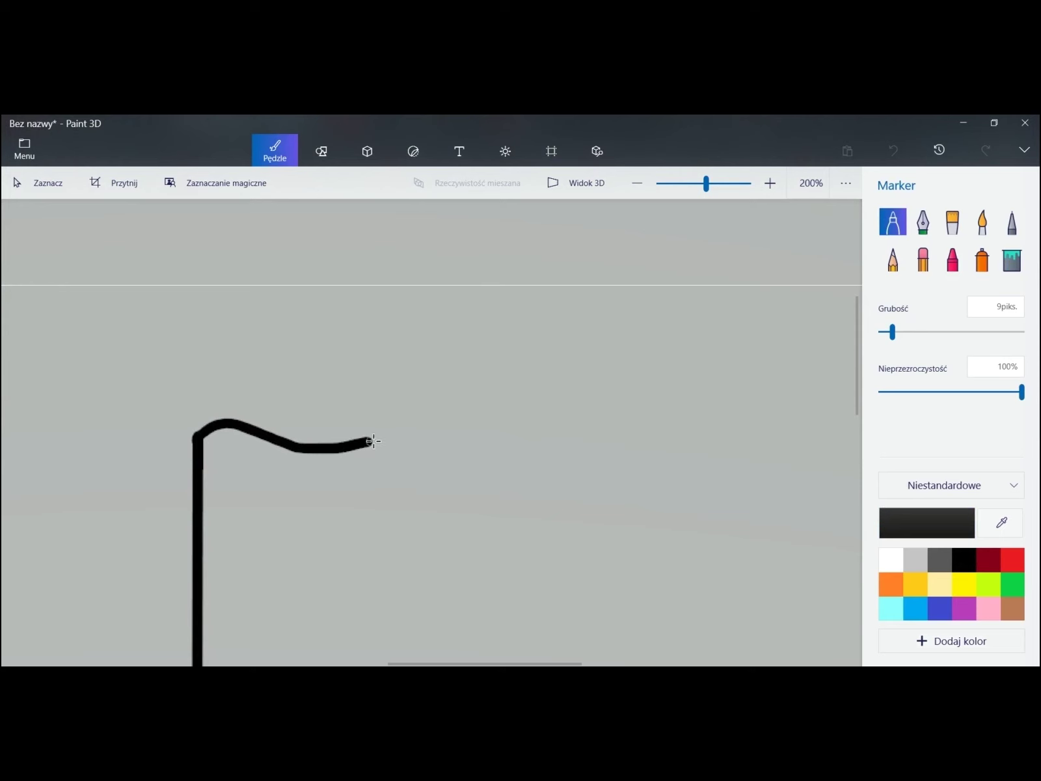
key("ctrl+z")
left_click_drag(198, 438, 305, 503)
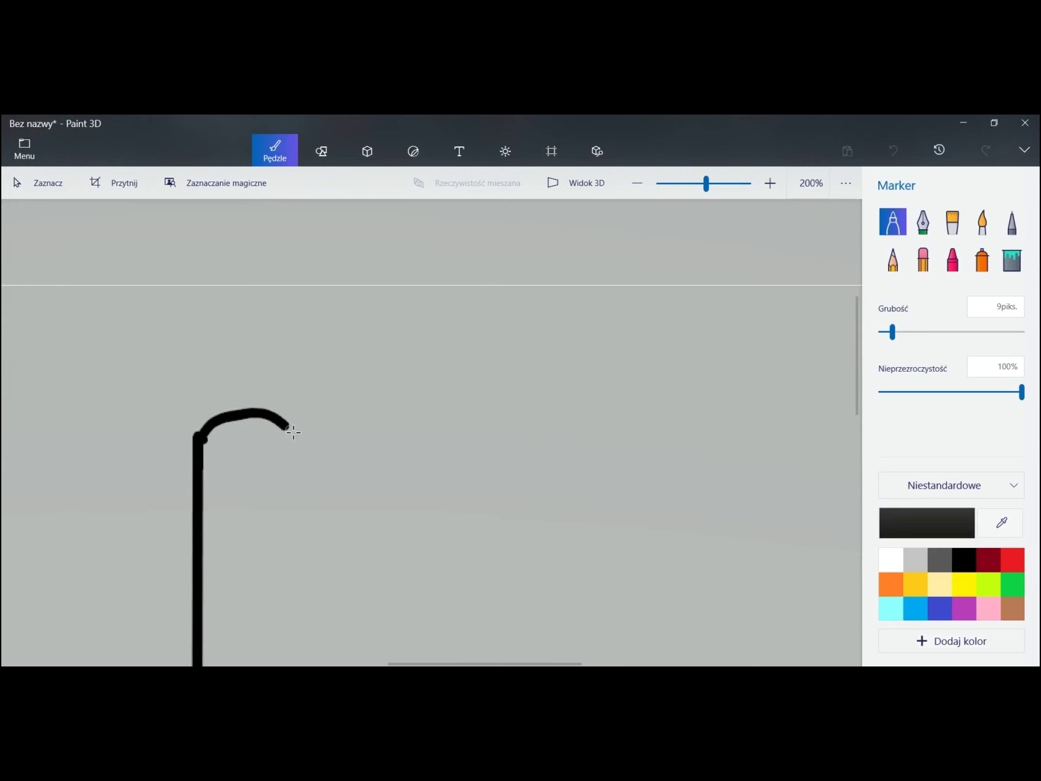
left_click(1013, 560)
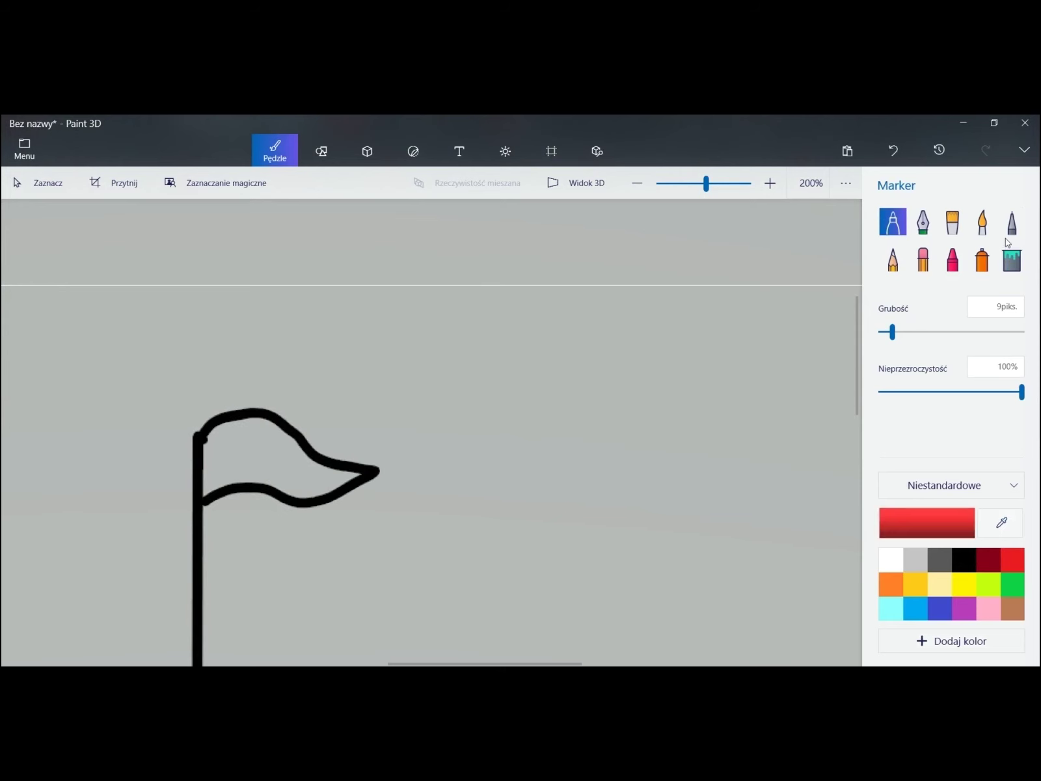
left_click(1012, 260)
left_click(280, 456)
Step: Save the new red flag variant as another flaga PNG image
left_click(24, 149)
left_click(99, 319)
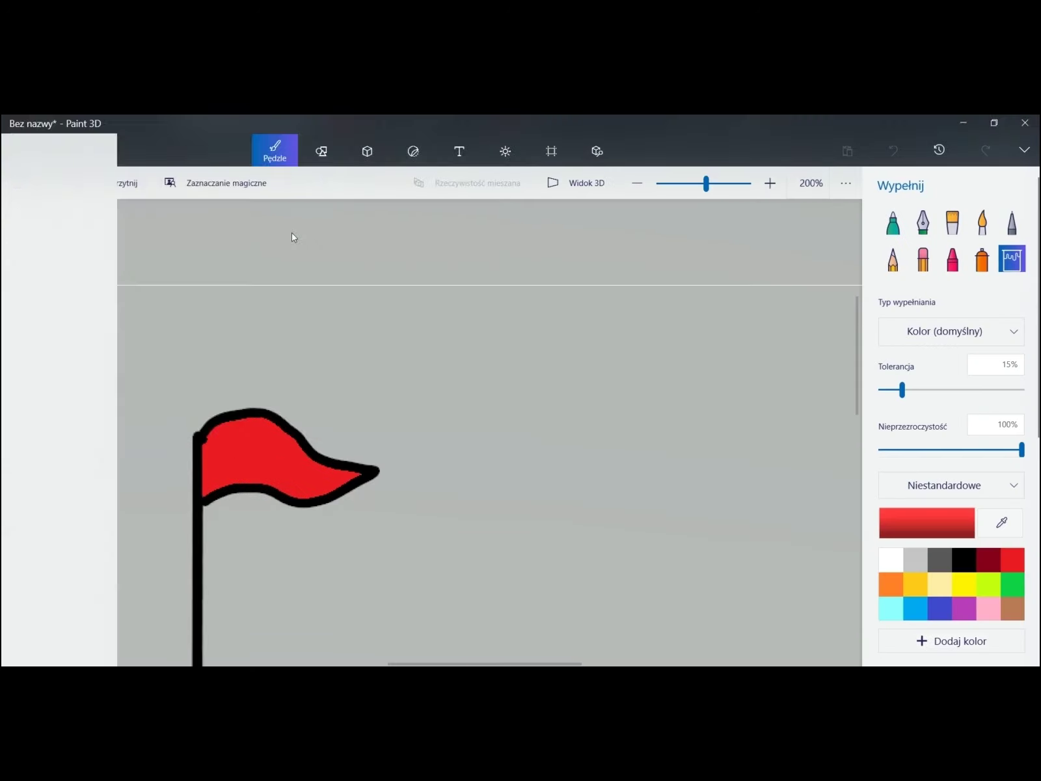
type("flaga")
key("Return")
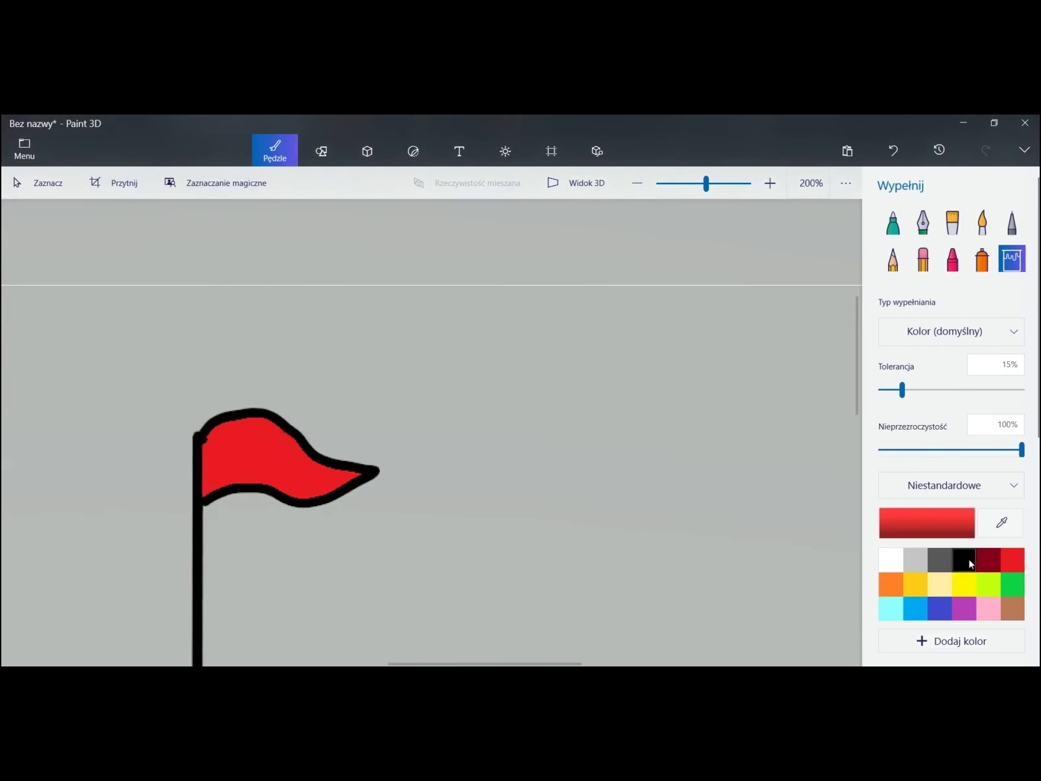
Step: Draw a pointed flag outline closed back to the pole and fill it red
key("ctrl+z")
key("ctrl+z")
left_click_drag(275, 444, 232, 516)
key("ctrl+z")
left_click_drag(196, 435, 200, 521)
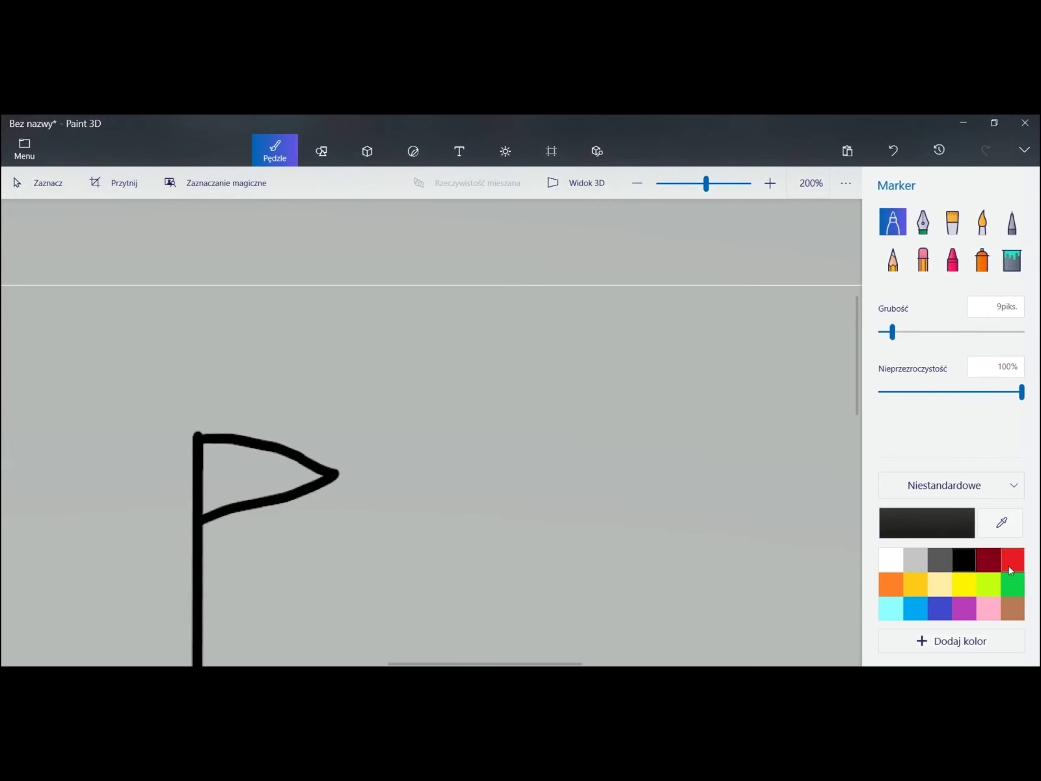
left_click(1010, 570)
left_click(1012, 259)
left_click(260, 475)
Step: Save the pointed flag as flaga10, then close Paint 3D without saving
left_click(24, 148)
key("Escape")
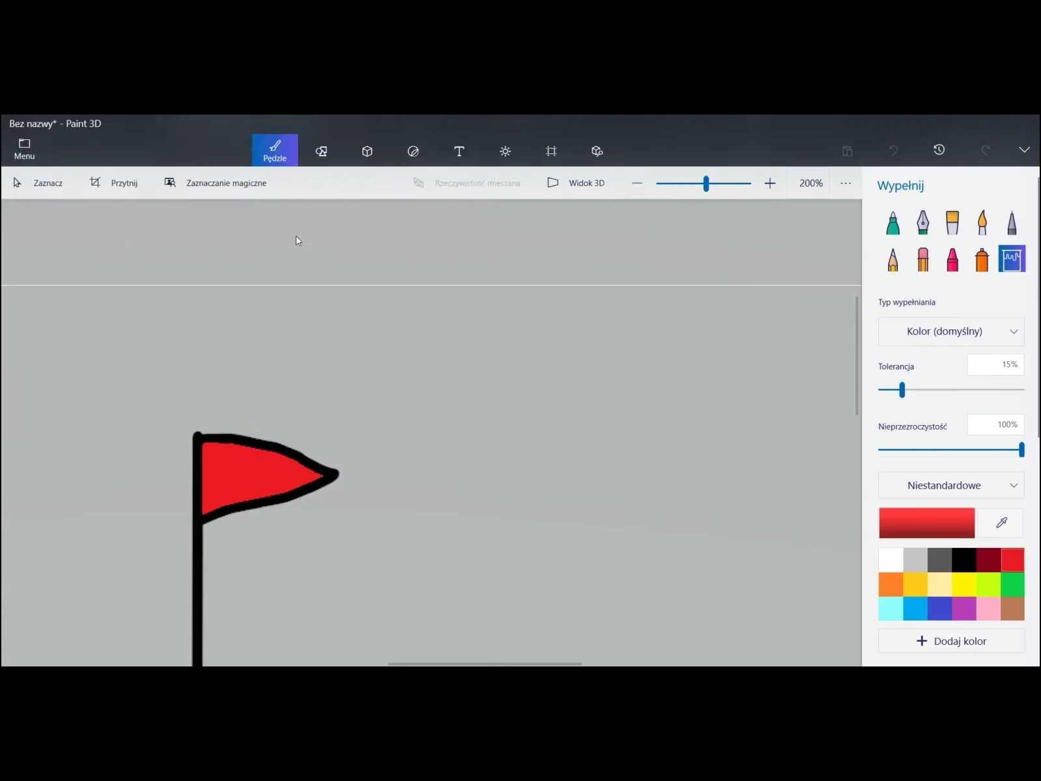
type("f")
type("laga10")
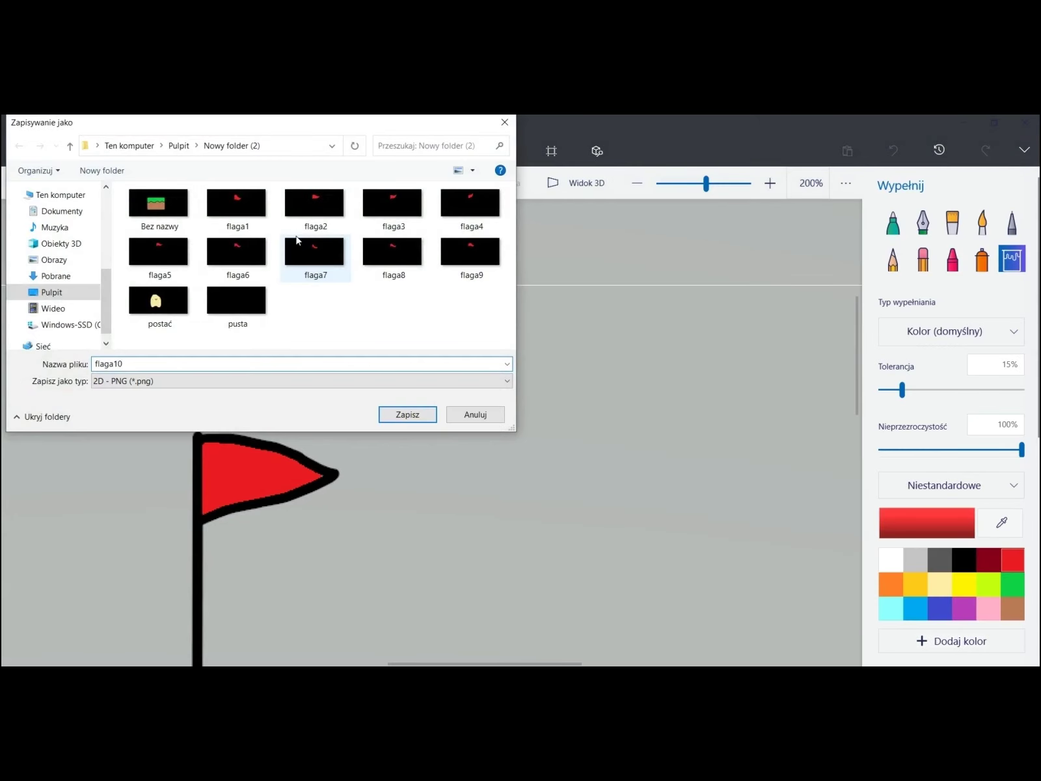
key("Return")
left_click(1025, 124)
left_click(506, 426)
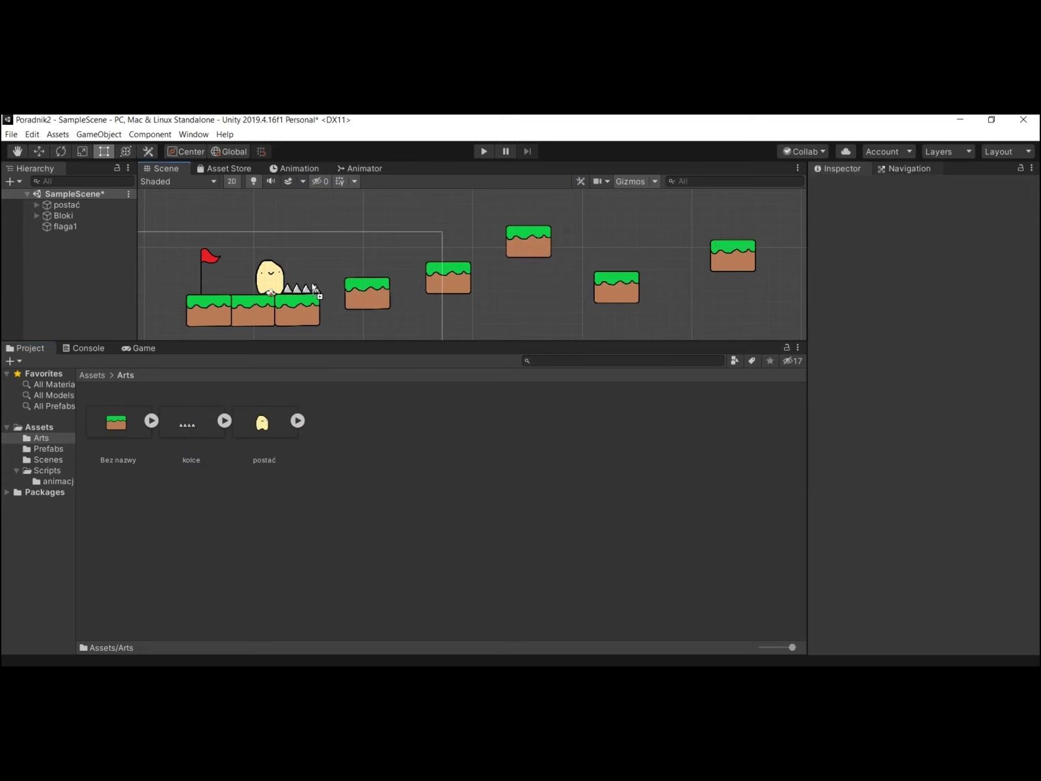
Step: Place the kolce spikes on the block and reposition the character up onto the block
left_click_drag(310, 281, 309, 283)
scroll(293, 289, "up", 2)
scroll(294, 290, "up", 2)
scroll(294, 290, "down", 1)
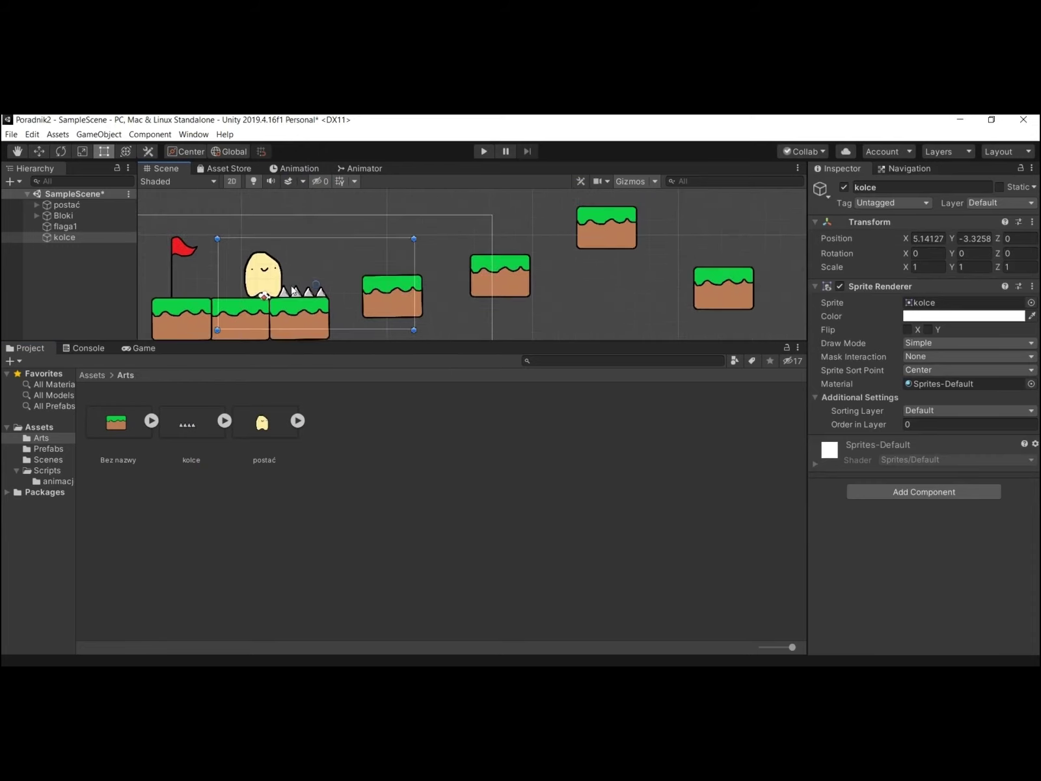
scroll(293, 291, "up", 3)
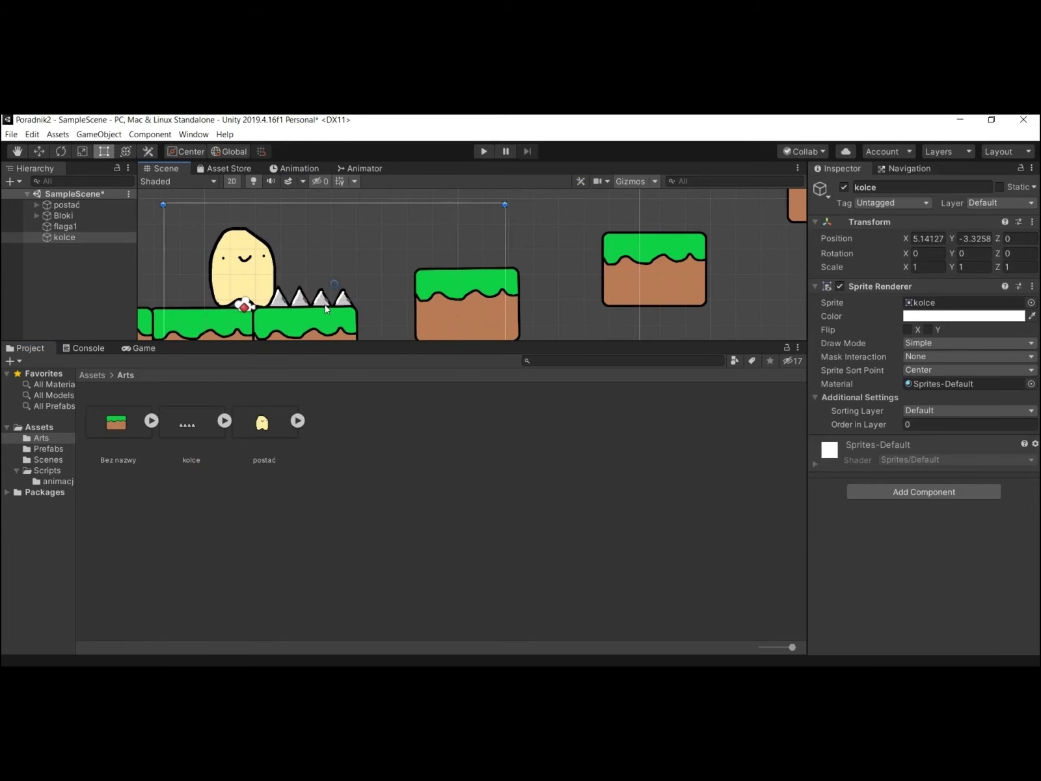
left_click_drag(279, 289, 182, 280)
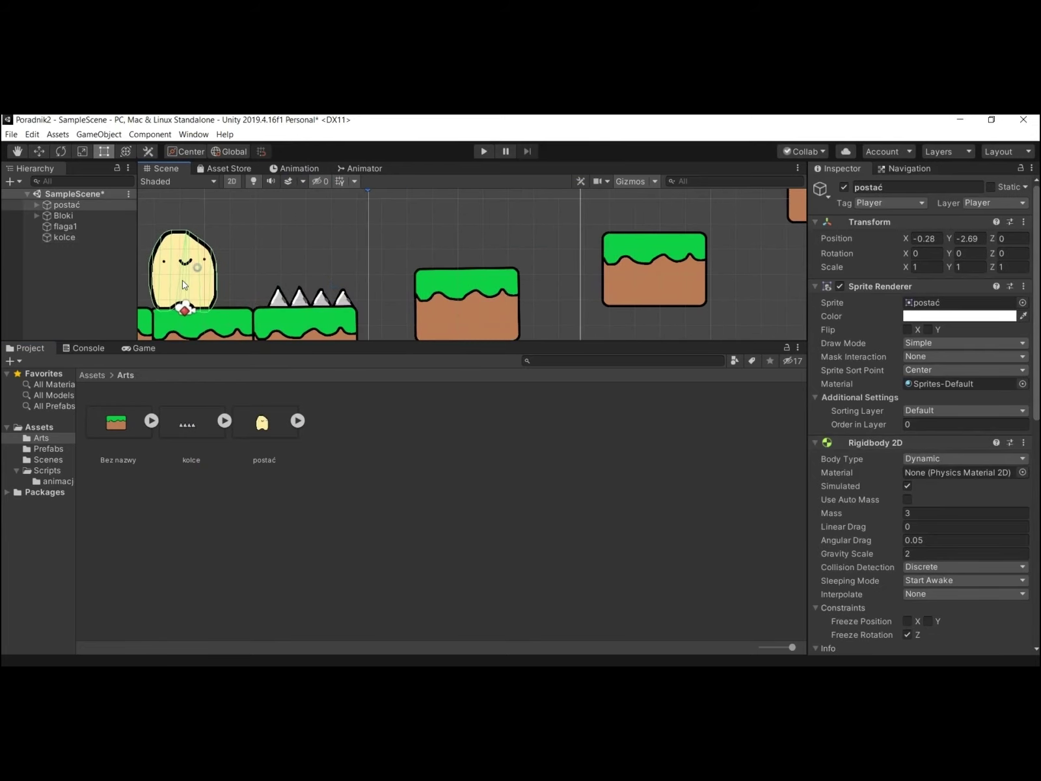
scroll(183, 281, "down", 1)
scroll(182, 281, "down", 1)
middle_click_drag(182, 281, 287, 266)
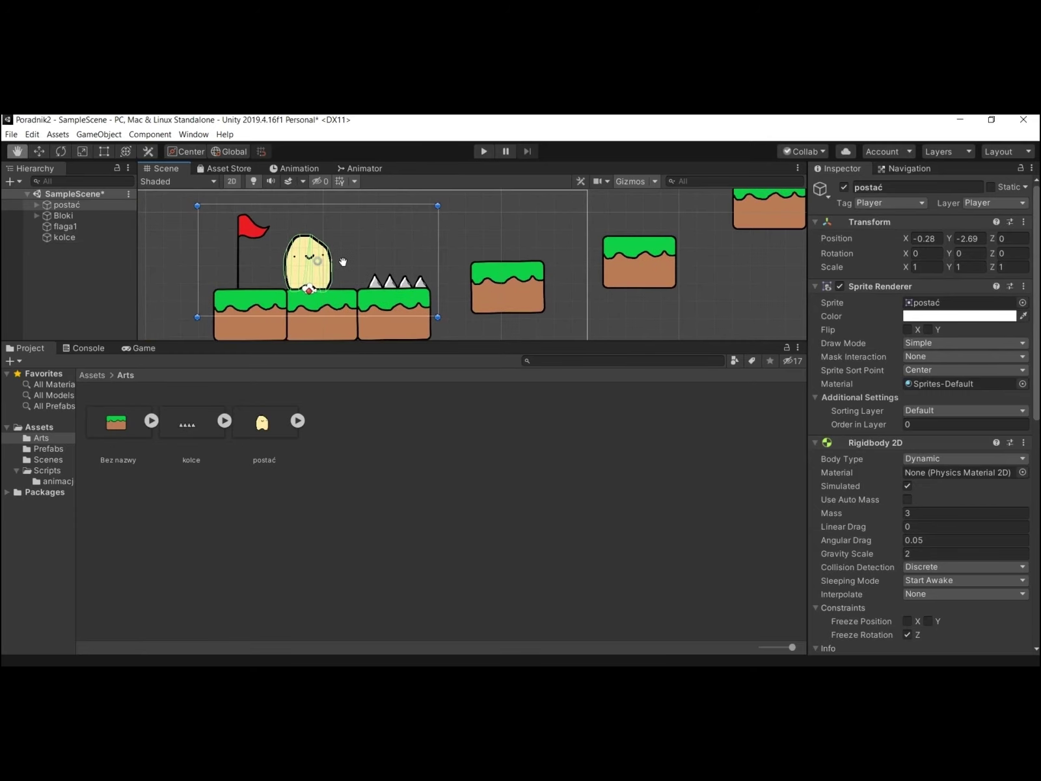
left_click_drag(287, 266, 308, 241)
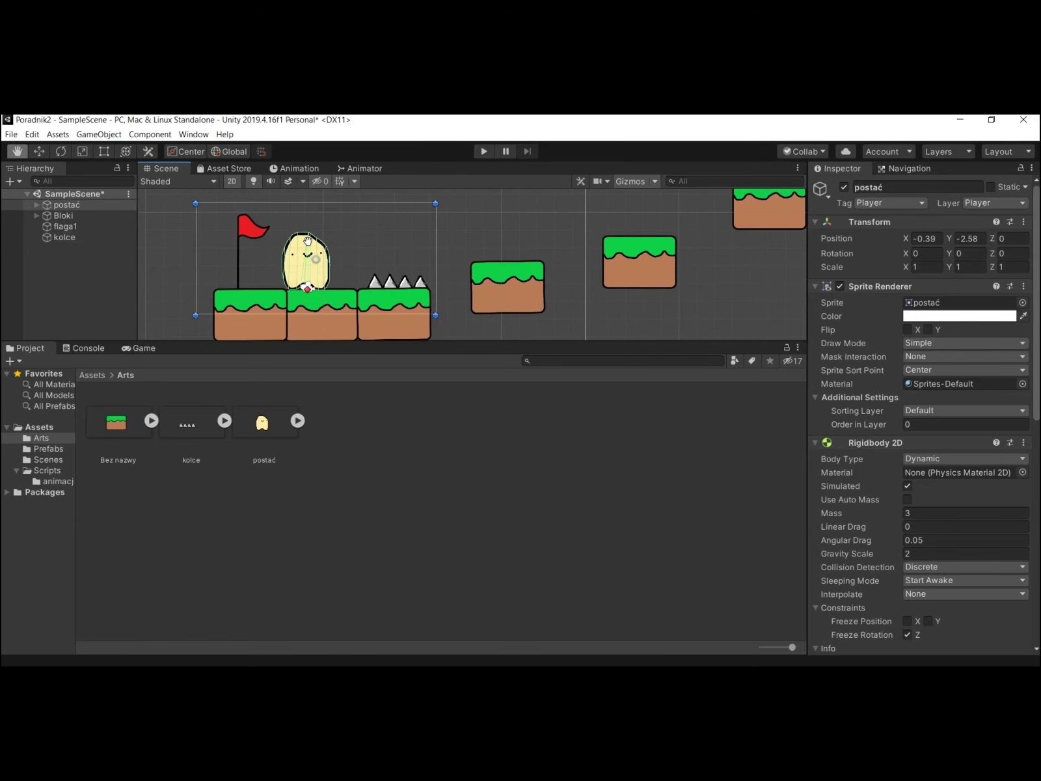
Step: Add a Polygon Collider 2D component to the kolce spikes
left_click(406, 283)
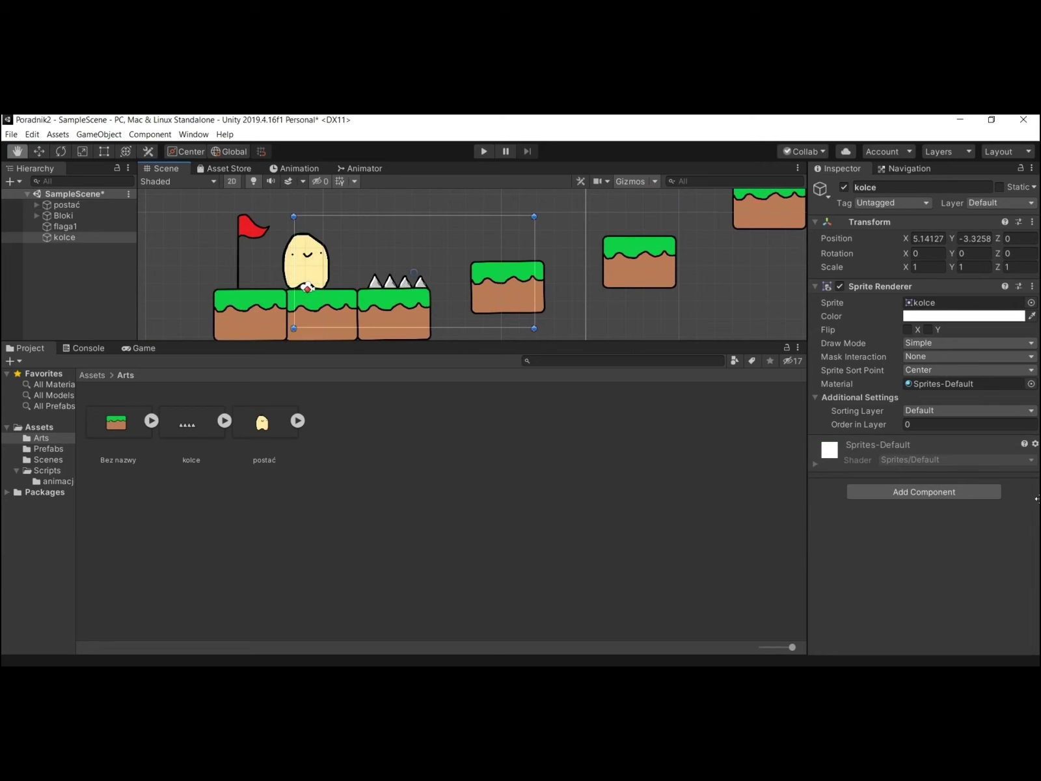
left_click(957, 492)
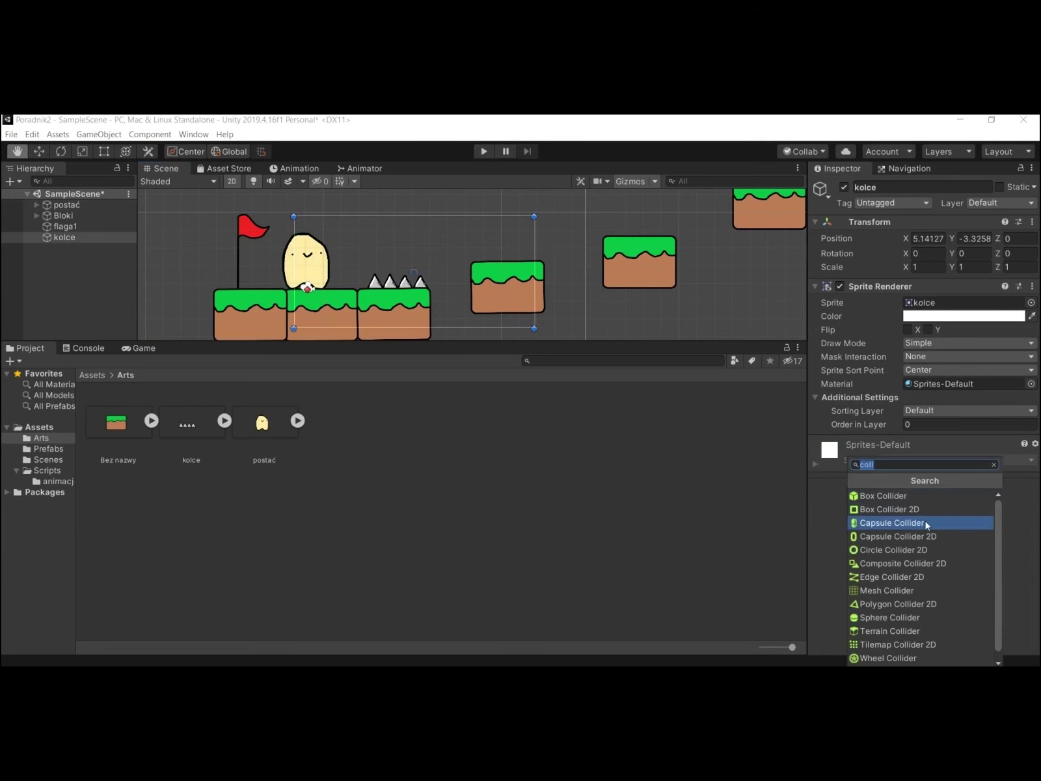
type("pol")
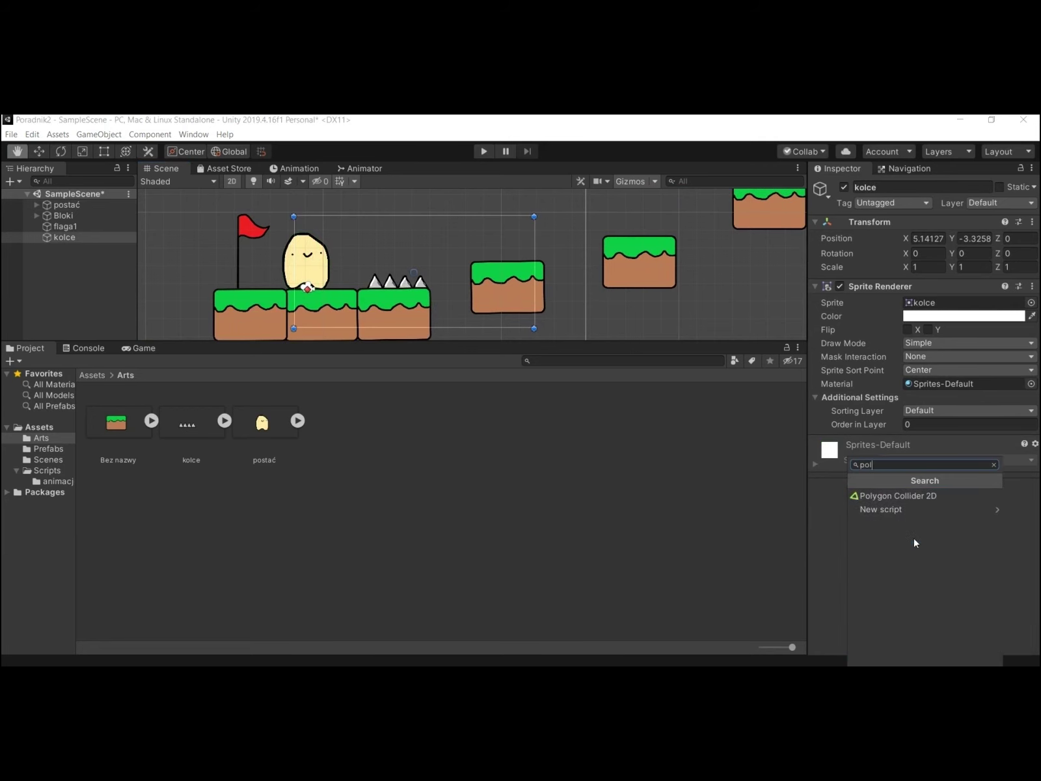
left_click(909, 498)
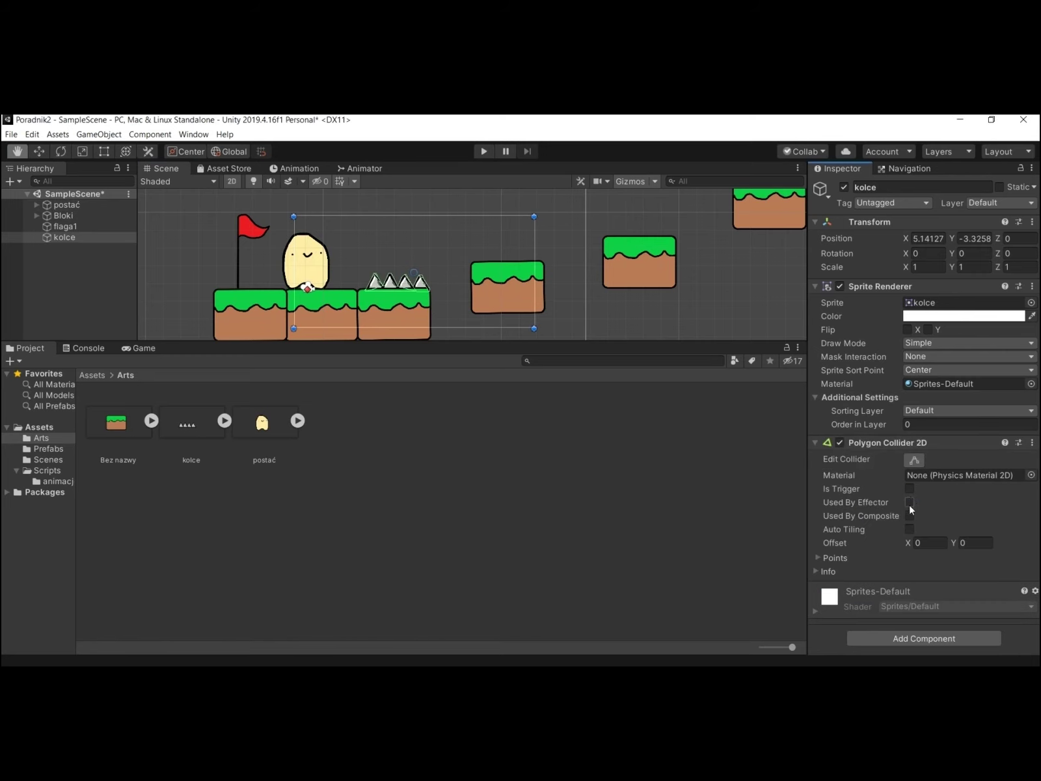
Step: Play-test the game with the character over blocks and spikes, then stop it with Ctrl+P
left_click(610, 561)
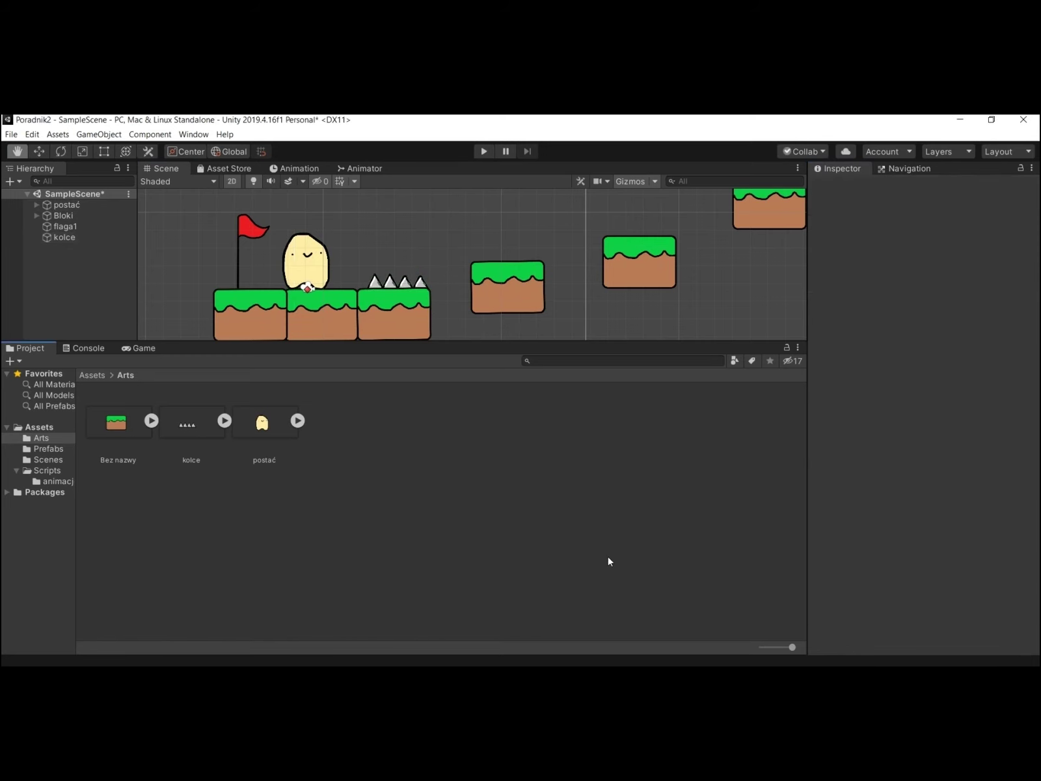
left_click(482, 151)
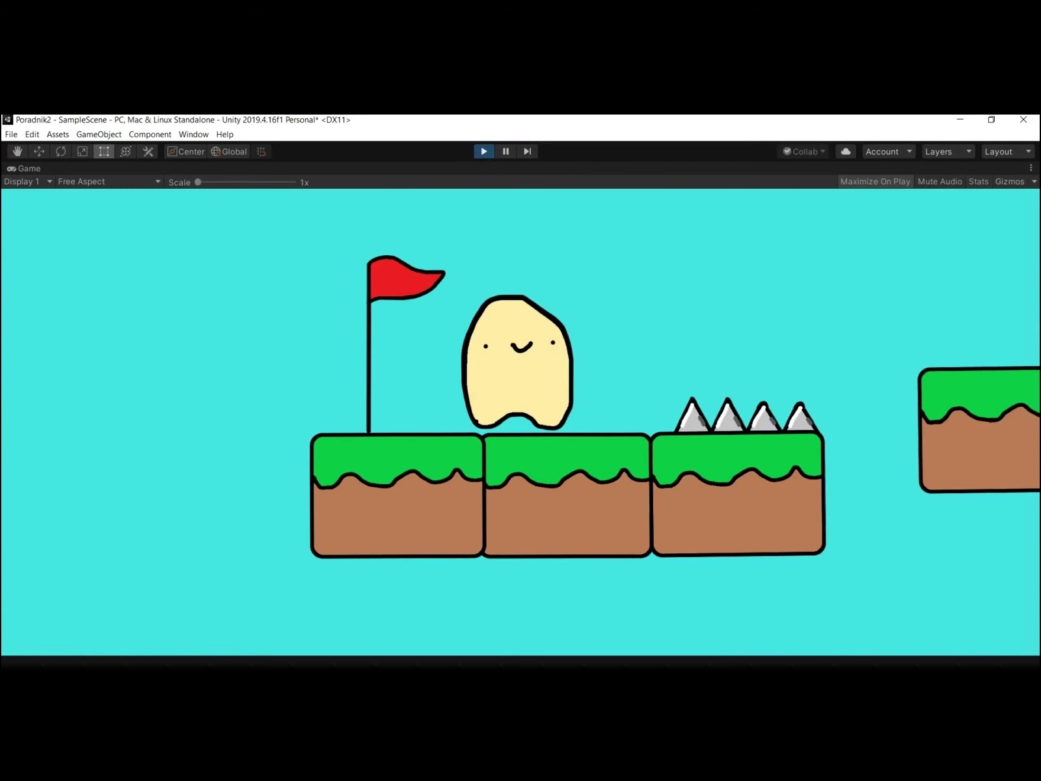
key("ctrl+p")
Step: Create an empty game object in the Hierarchy named LevelManager
left_click(11, 182)
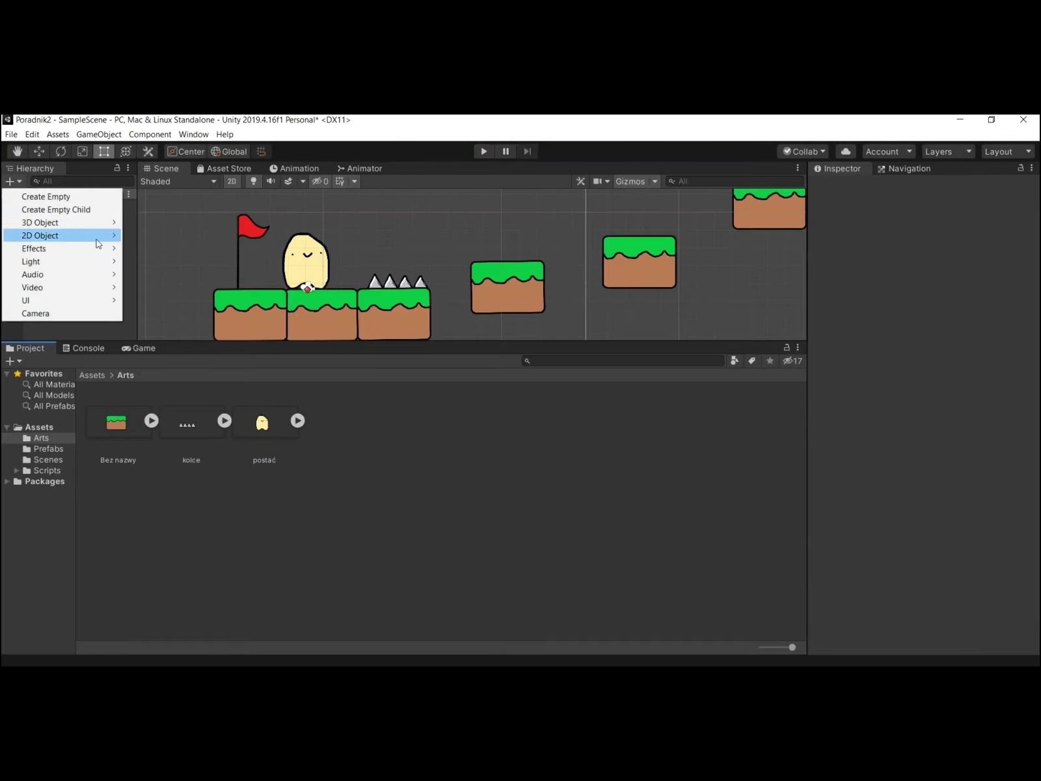
left_click(52, 195)
left_click(909, 189)
type("LevelManager")
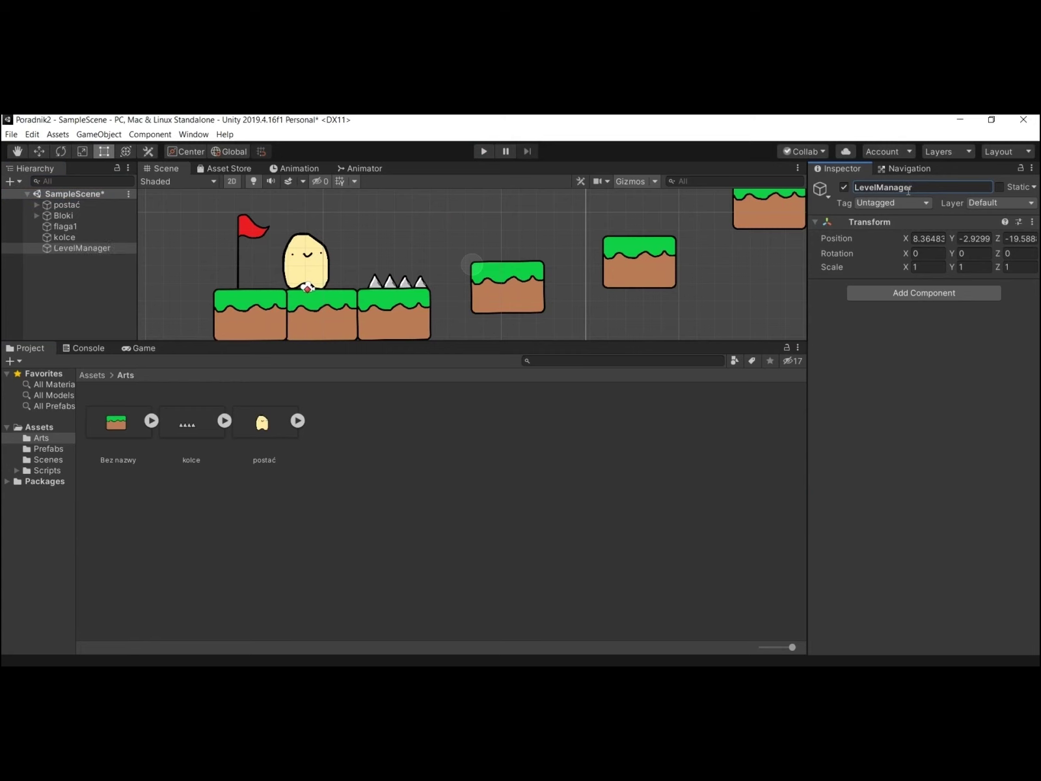
left_click(589, 396)
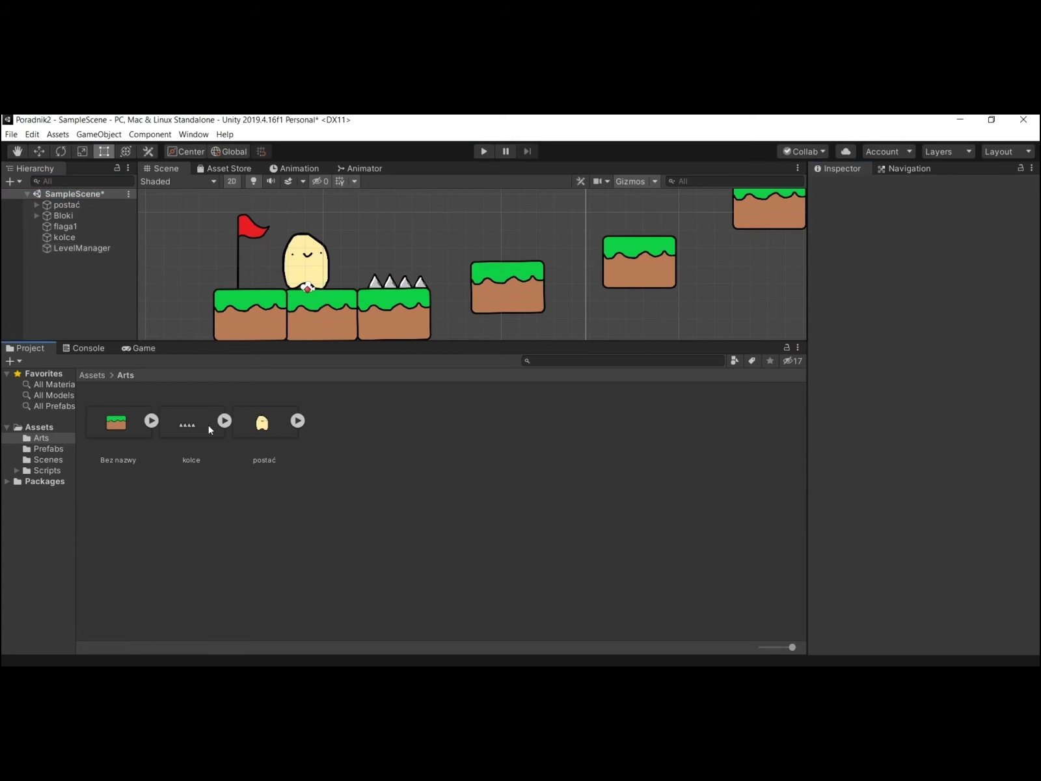
Step: Move the animacje folder into the Arts folder
left_click(48, 470)
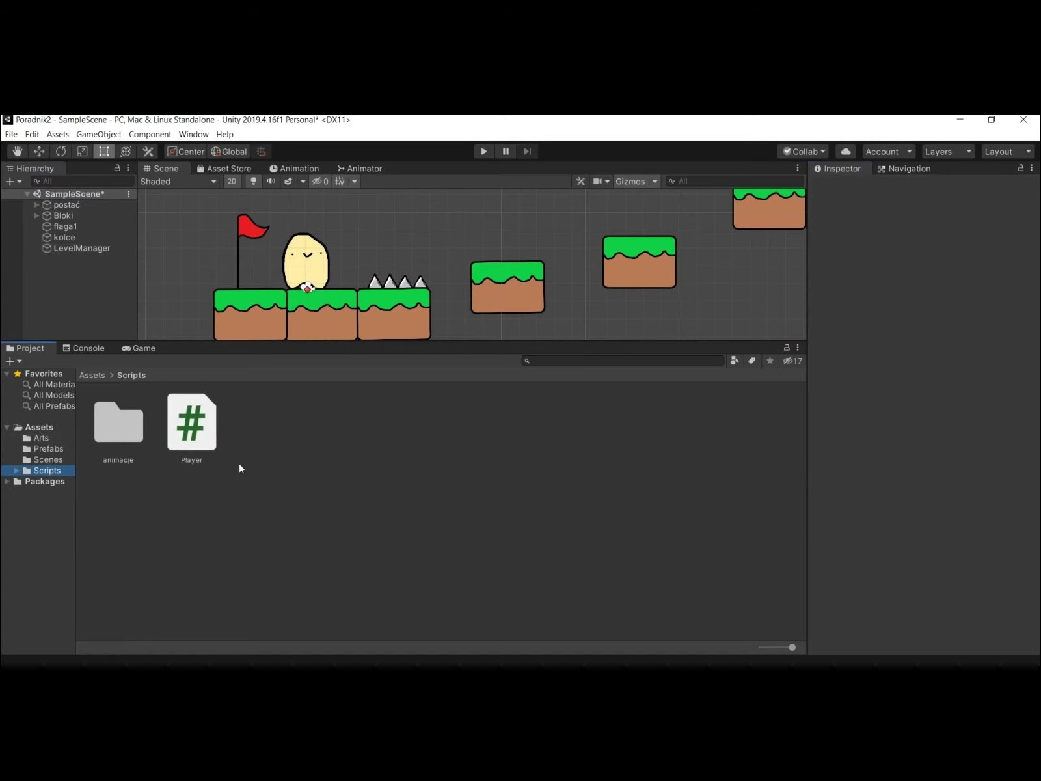
right_click(258, 448)
left_click(107, 442)
left_click_drag(107, 436, 44, 445)
Step: Create two C# scripts in Scripts named Die and Checkpoint
right_click(227, 521)
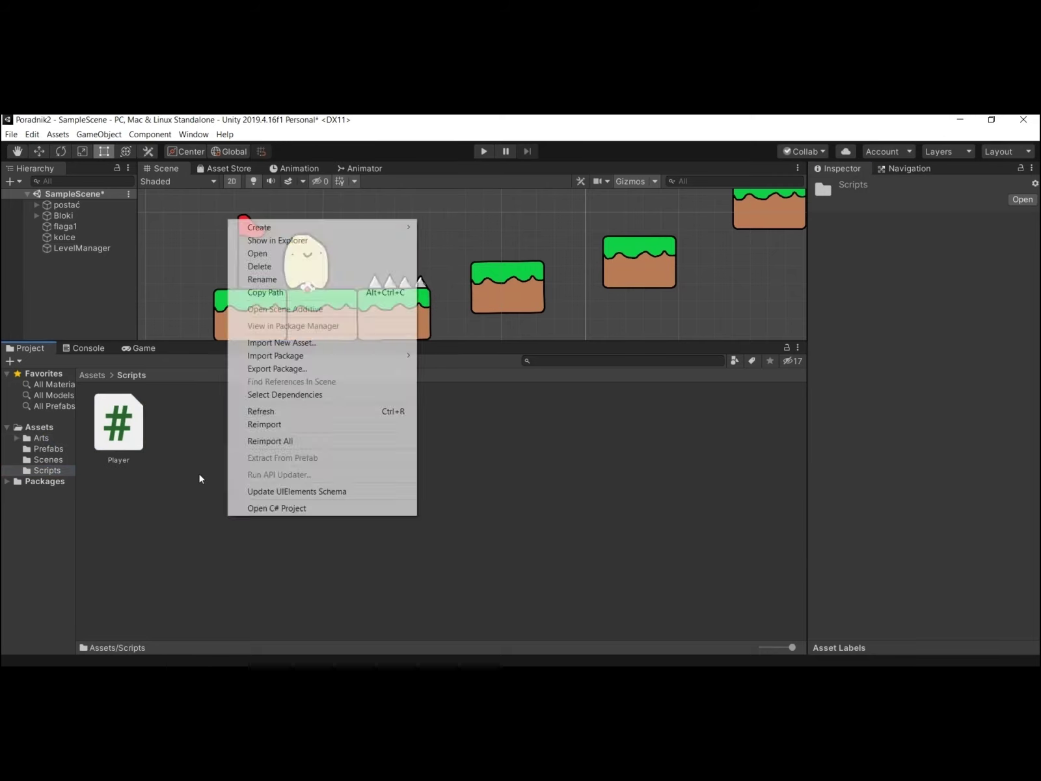
mouse_move(263, 140)
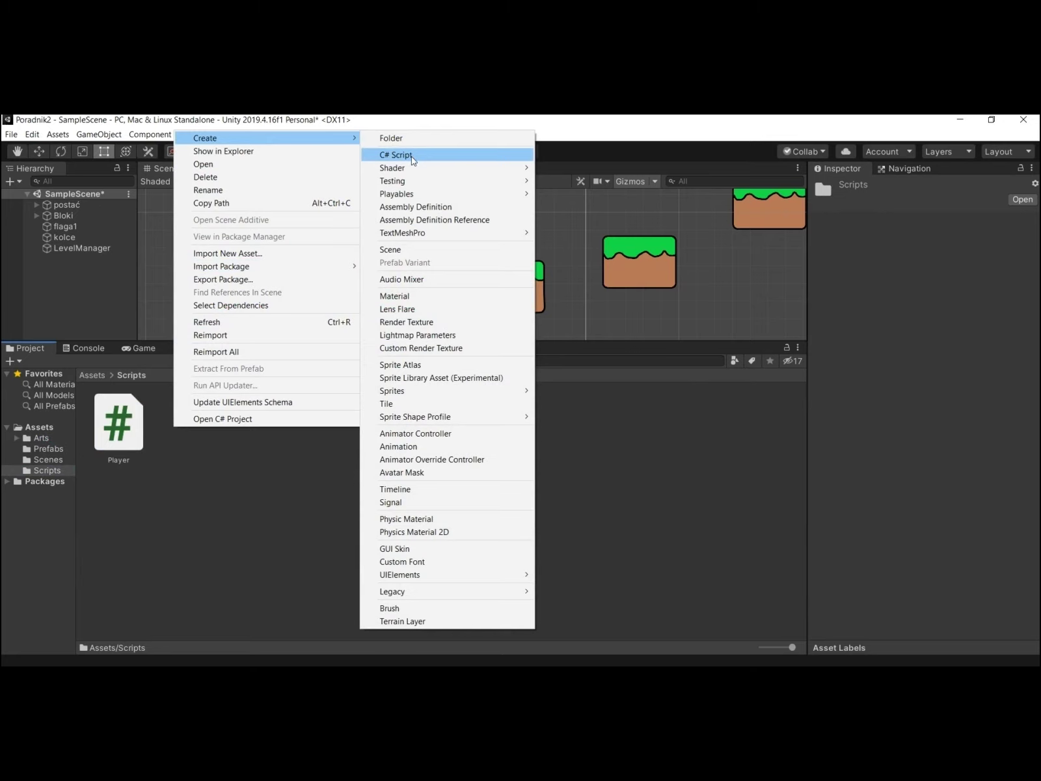
left_click(406, 152)
key("Return")
left_click(268, 433)
right_click(272, 374)
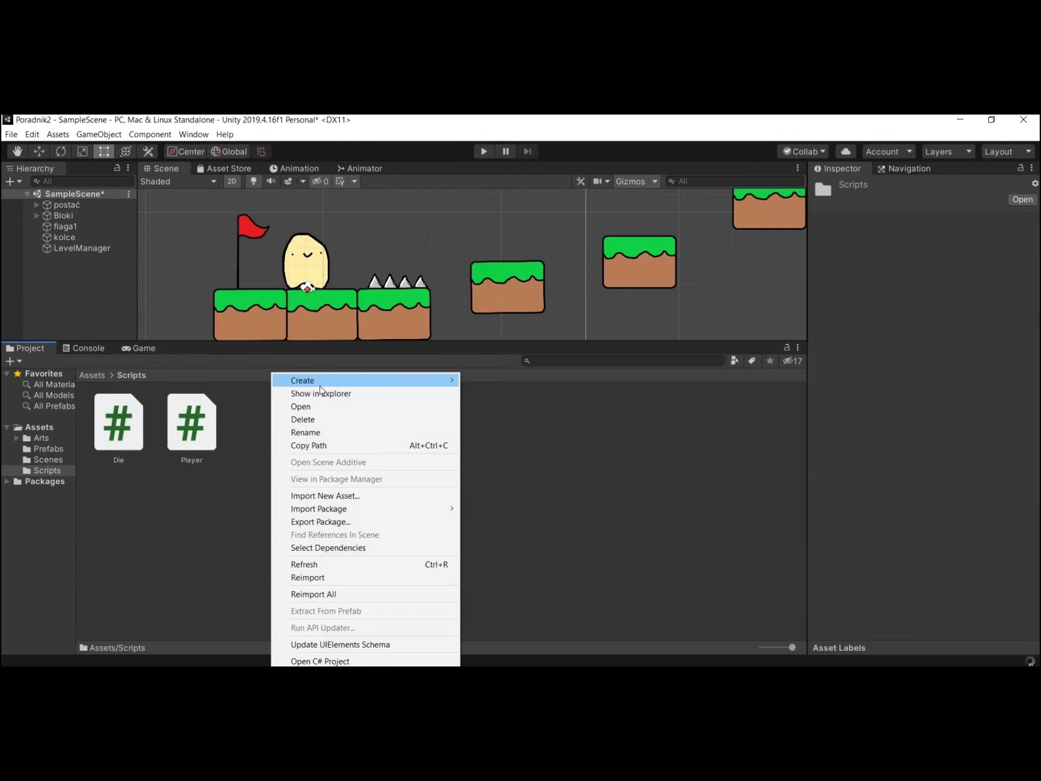
mouse_move(405, 377)
left_click(546, 223)
type("Checkpoint")
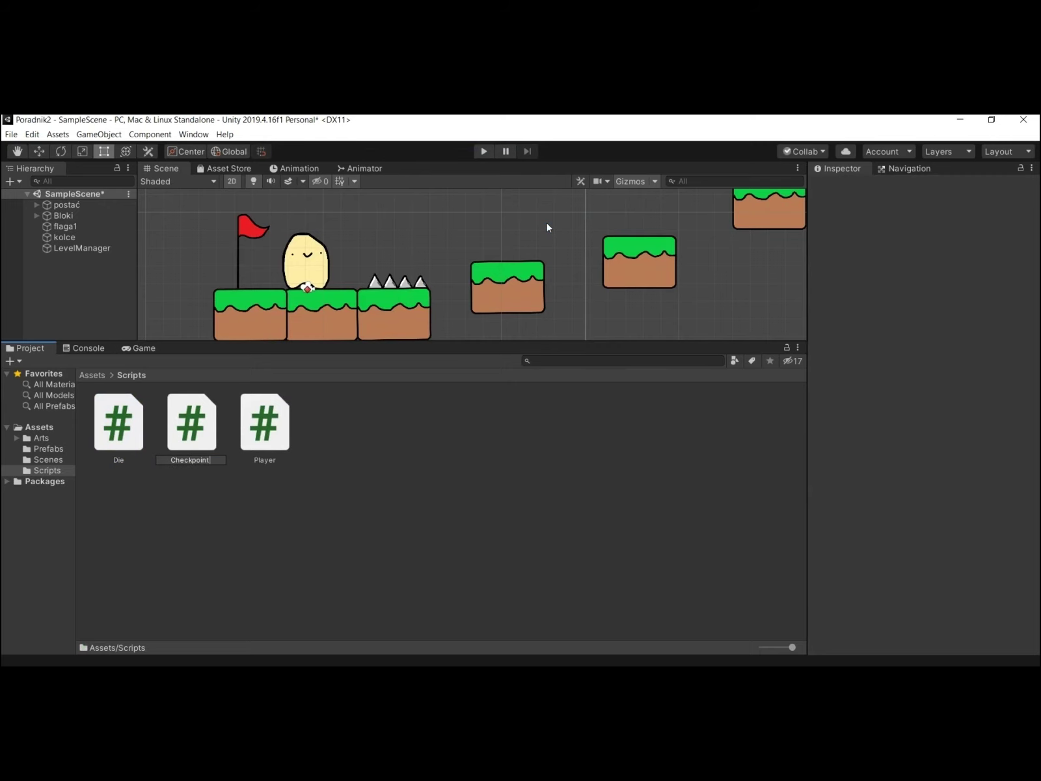
key("Return")
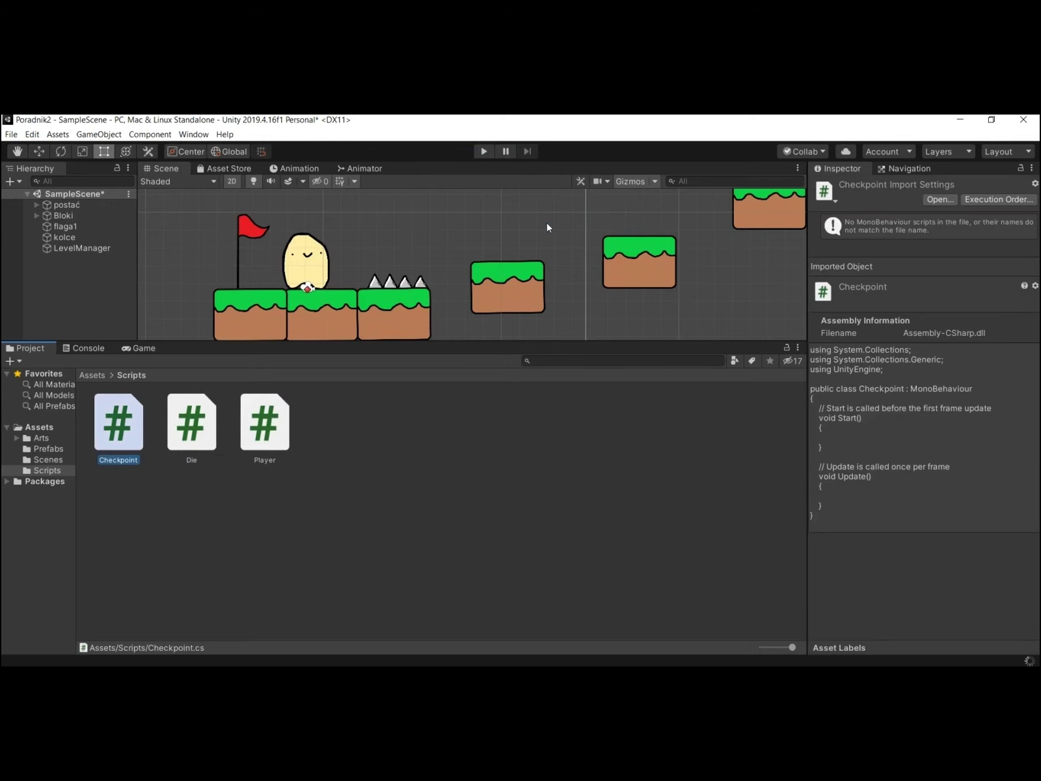
Step: Create a new C# script in Scripts named LevelManager
right_click(354, 456)
mouse_move(401, 153)
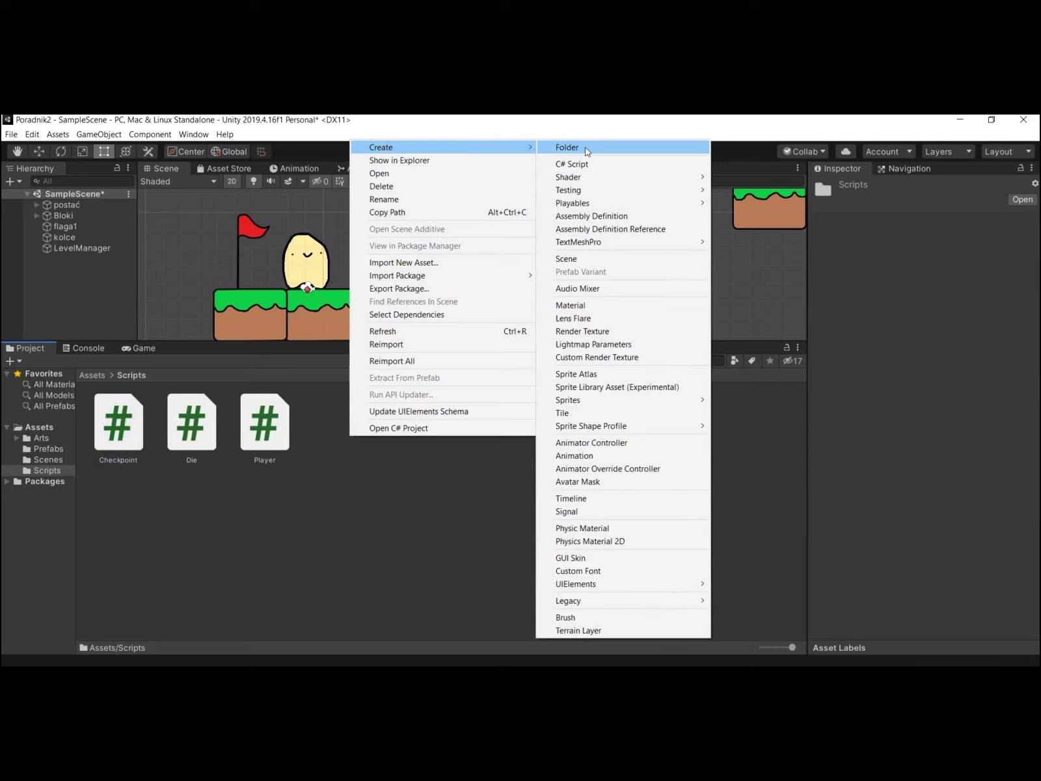
left_click(589, 162)
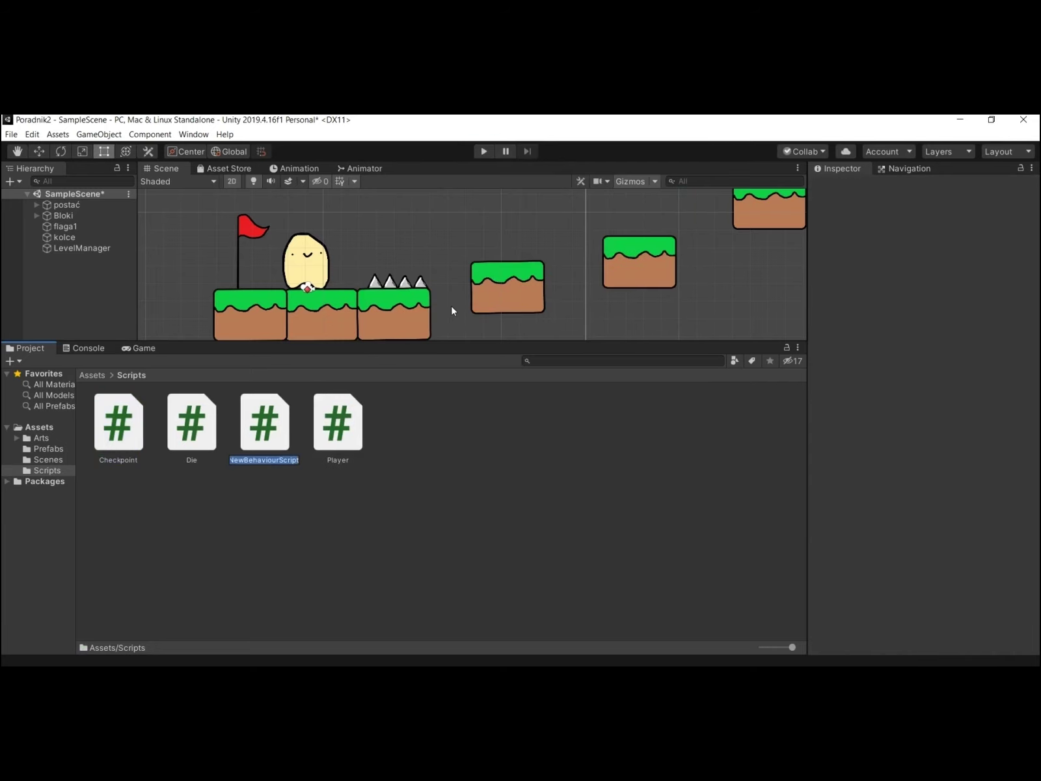
type("LevelM")
type("anager")
key("Return")
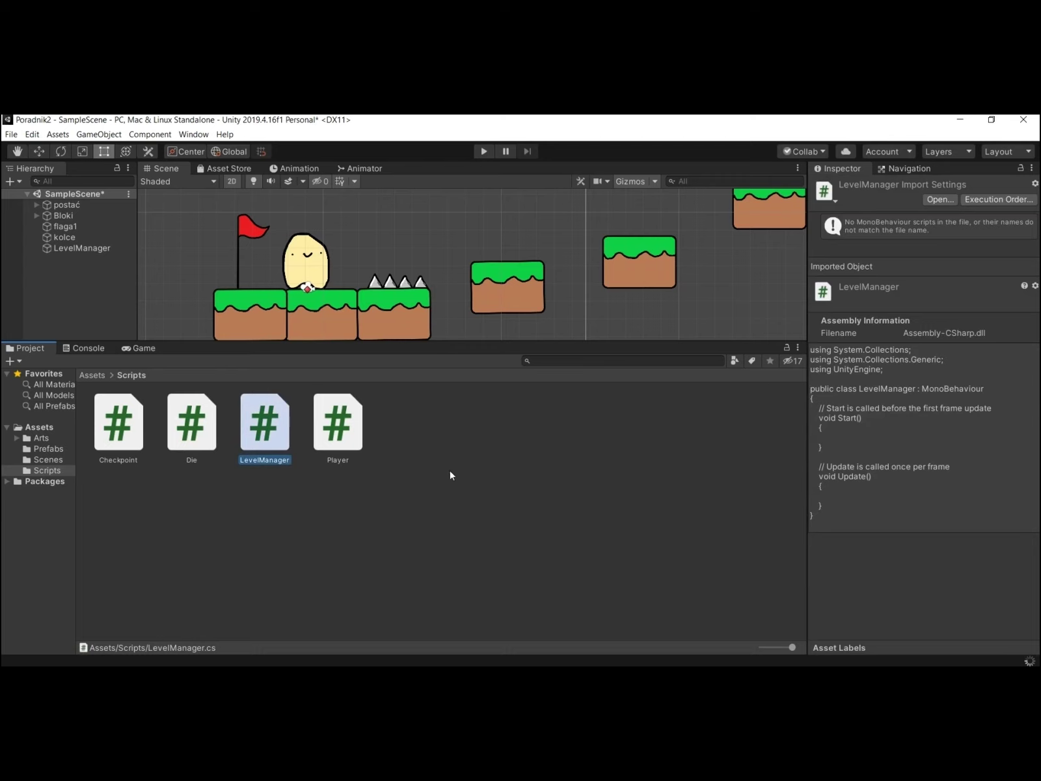
Step: Give the LevelManager object an orange label icon and move it next to the flag
left_click(81, 248)
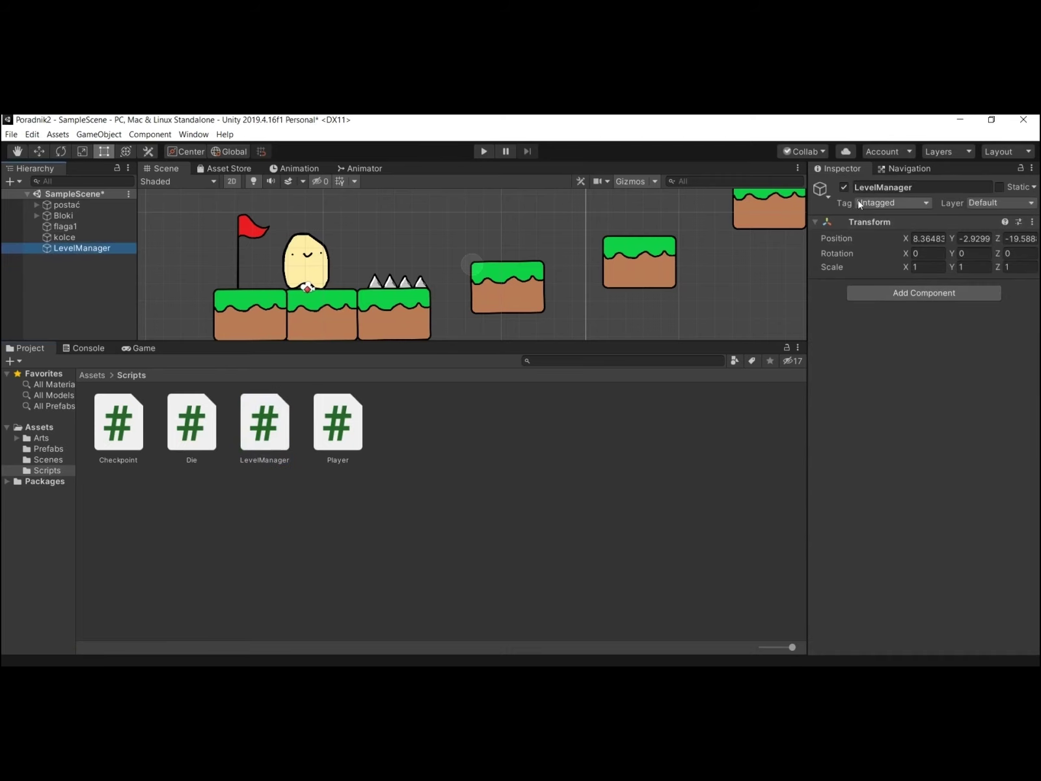
left_click(825, 196)
left_click(846, 236)
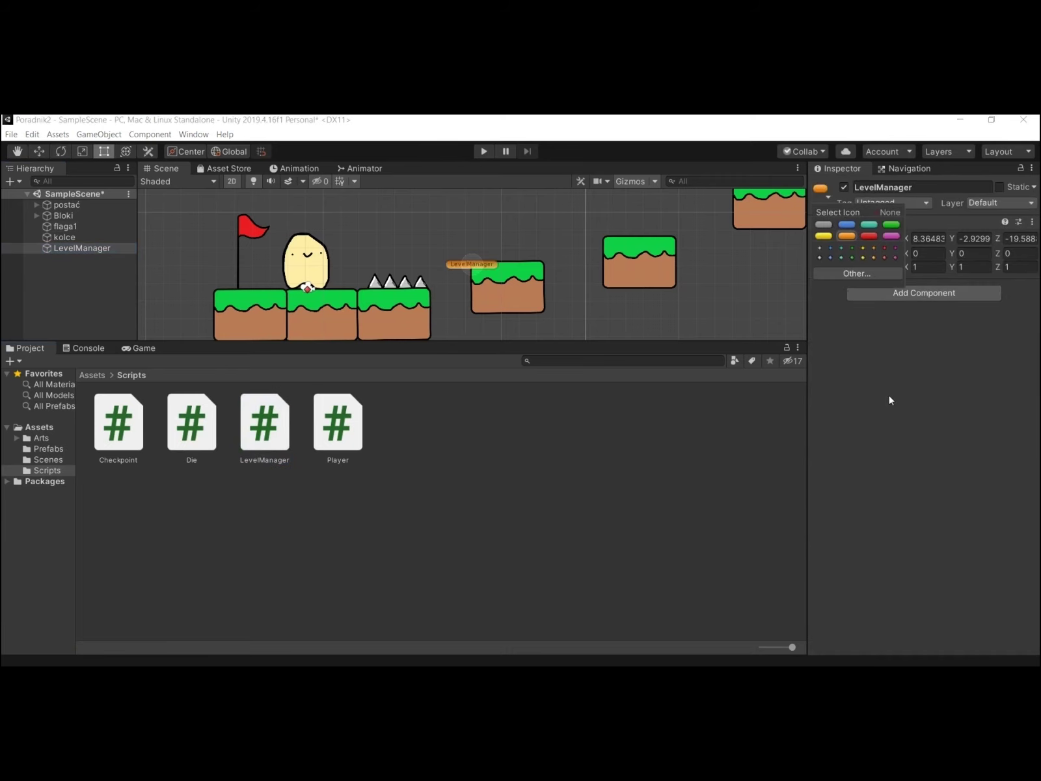
left_click(822, 190)
left_click(855, 288)
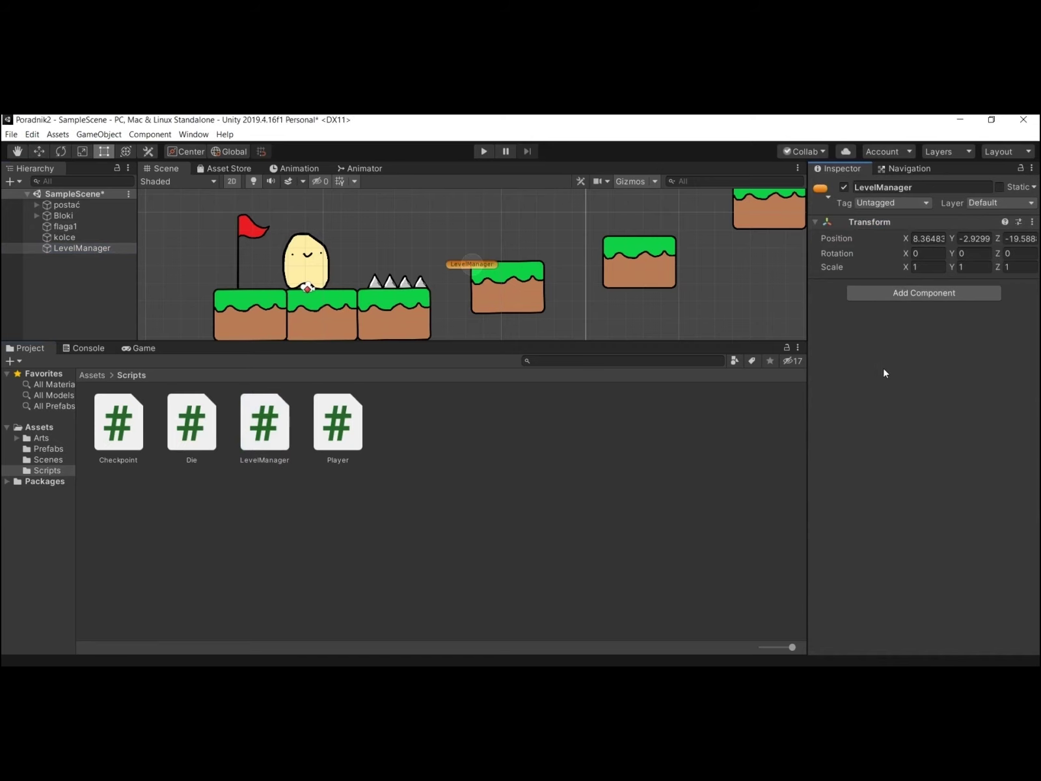
scroll(471, 258, "up", 2)
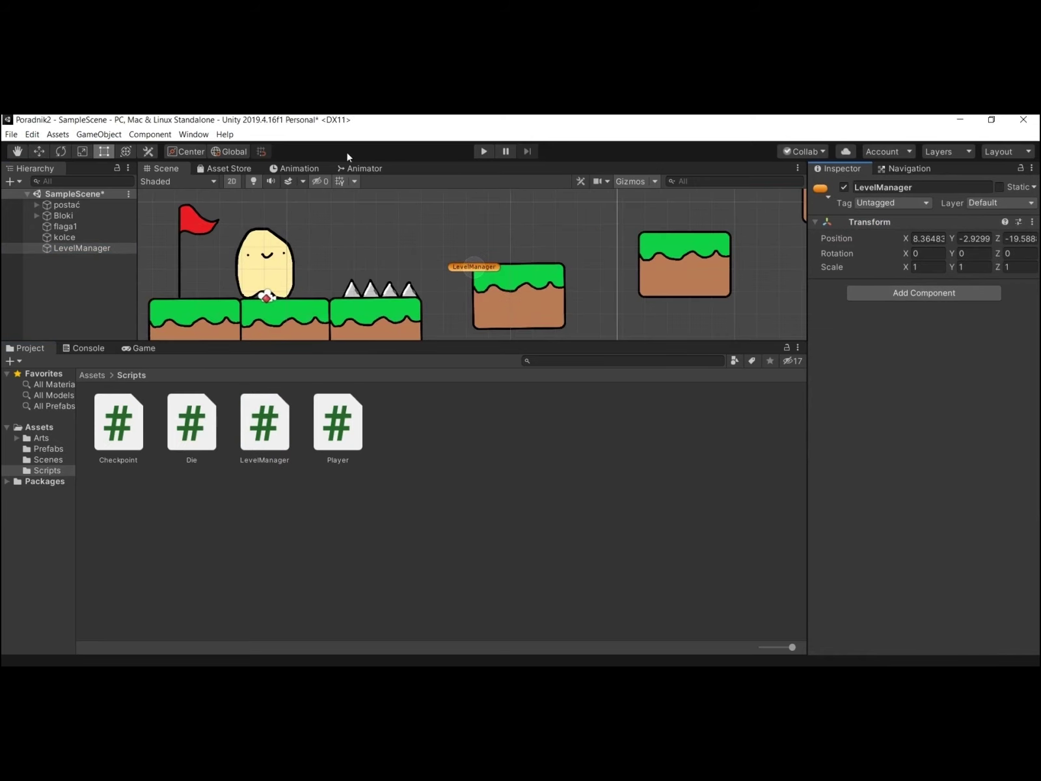
key("w")
left_click_drag(480, 261, 188, 286)
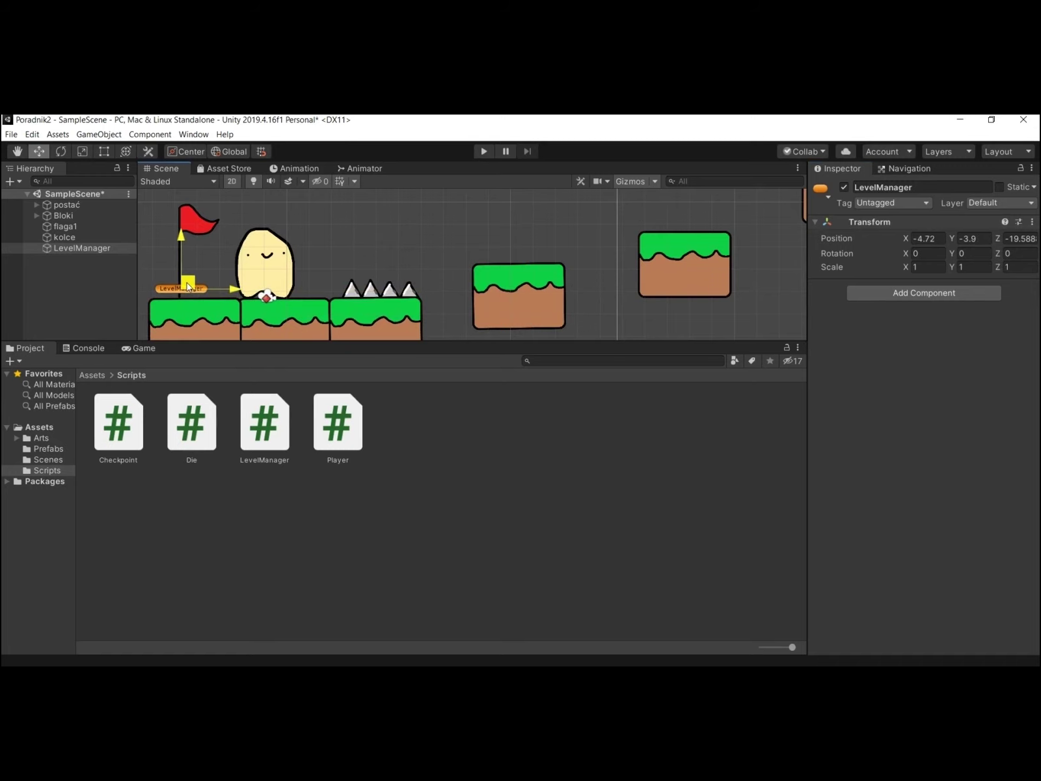
left_click(403, 233)
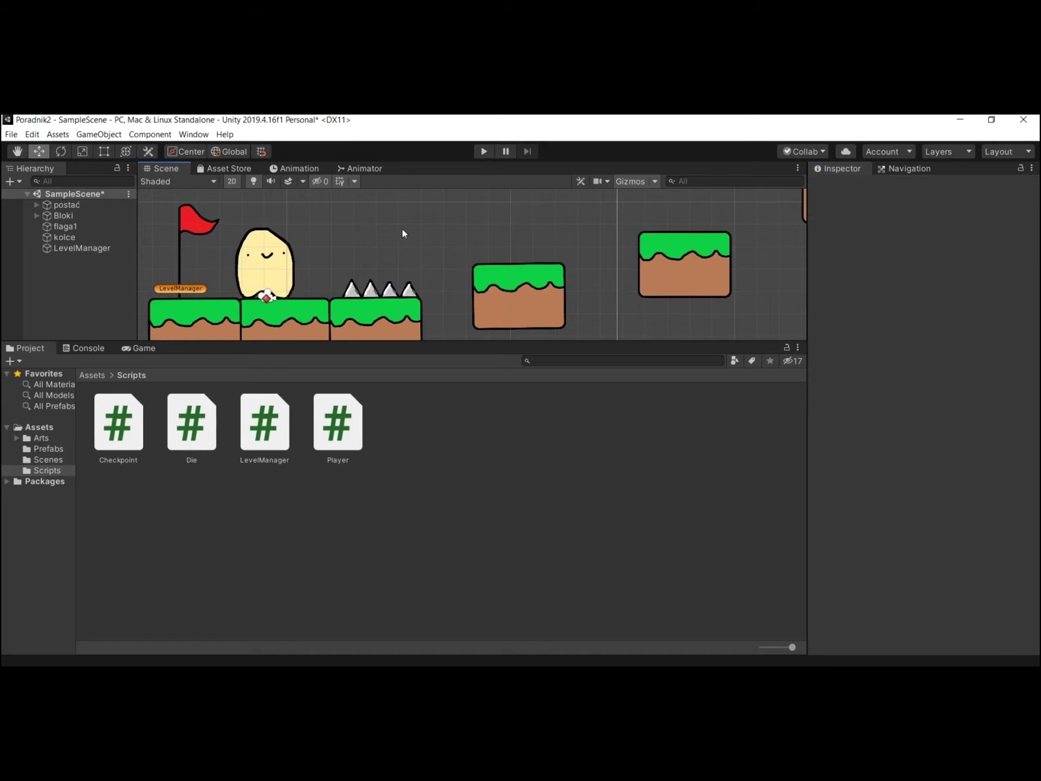
Step: Attach the LevelManager script to the LevelManager object and the Die script to kolce
left_click(113, 248)
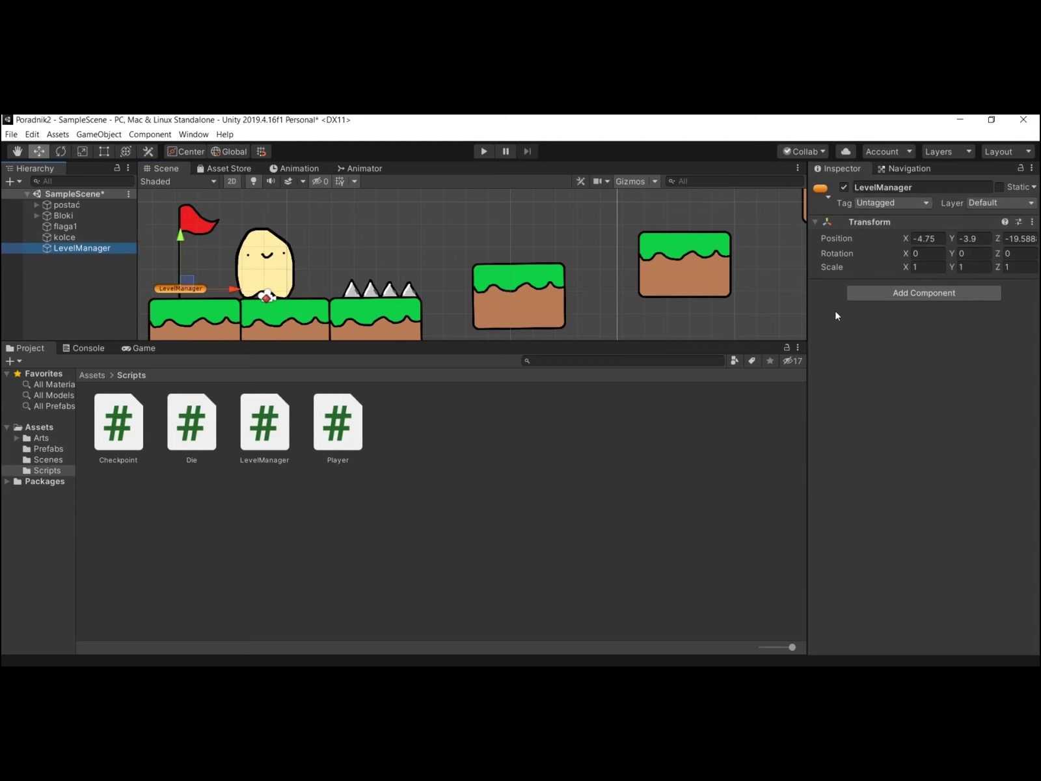
left_click(966, 293)
type("l")
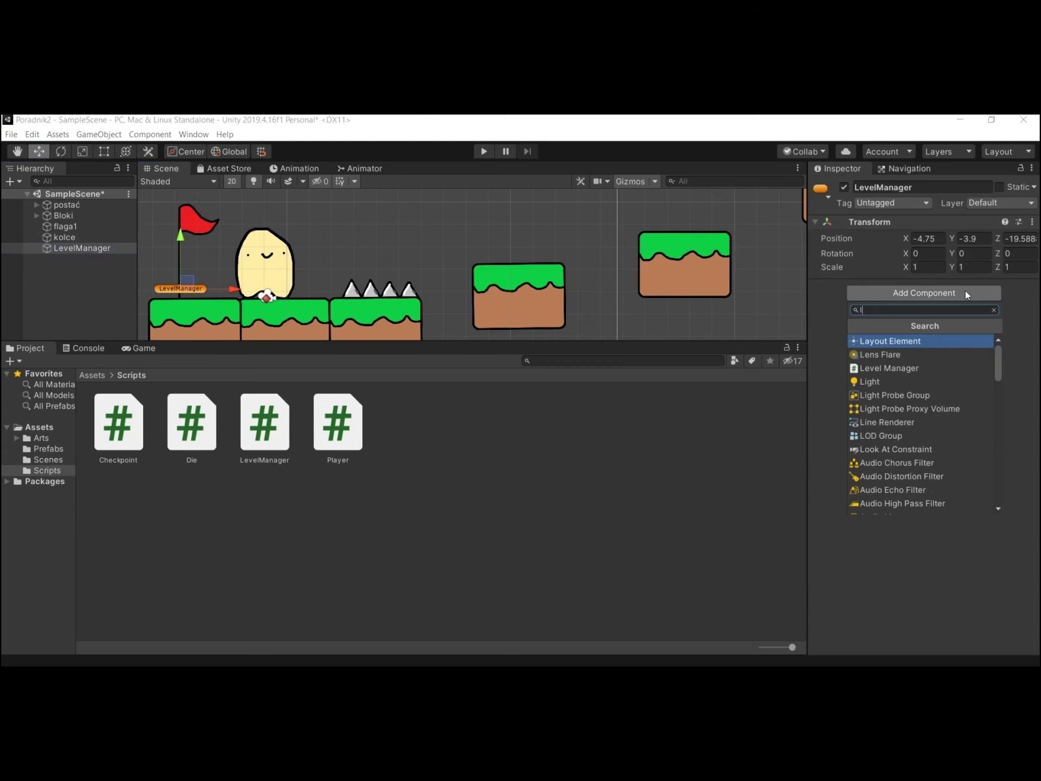
type("evel")
left_click(893, 340)
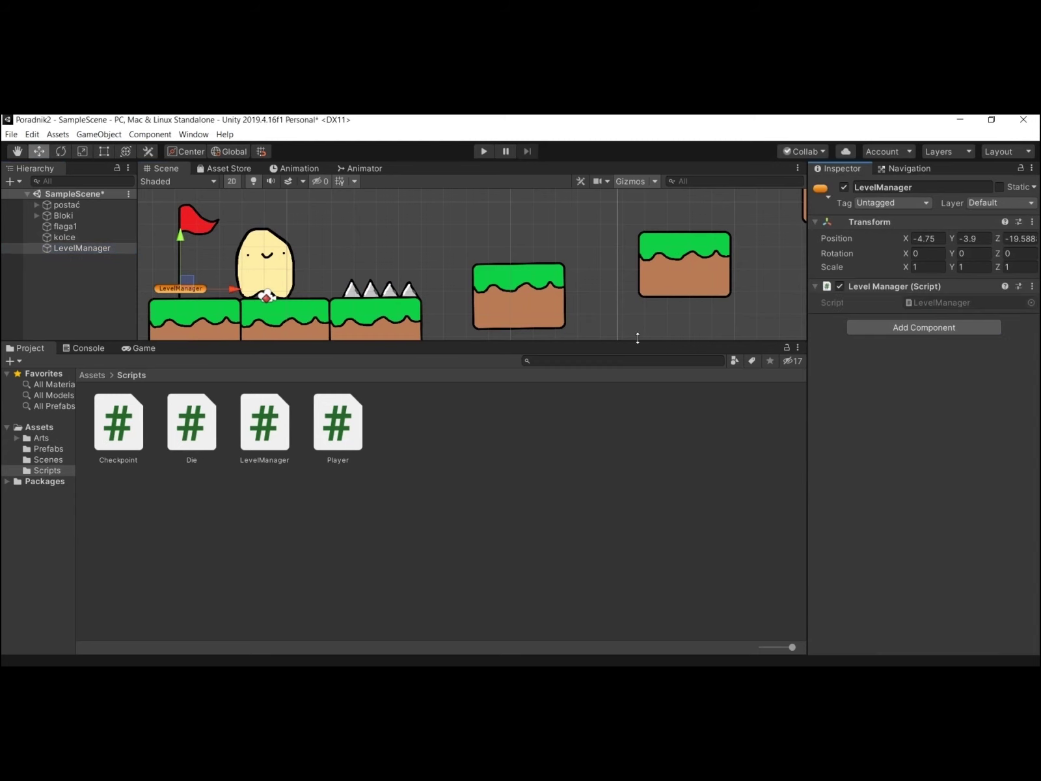
left_click(408, 303)
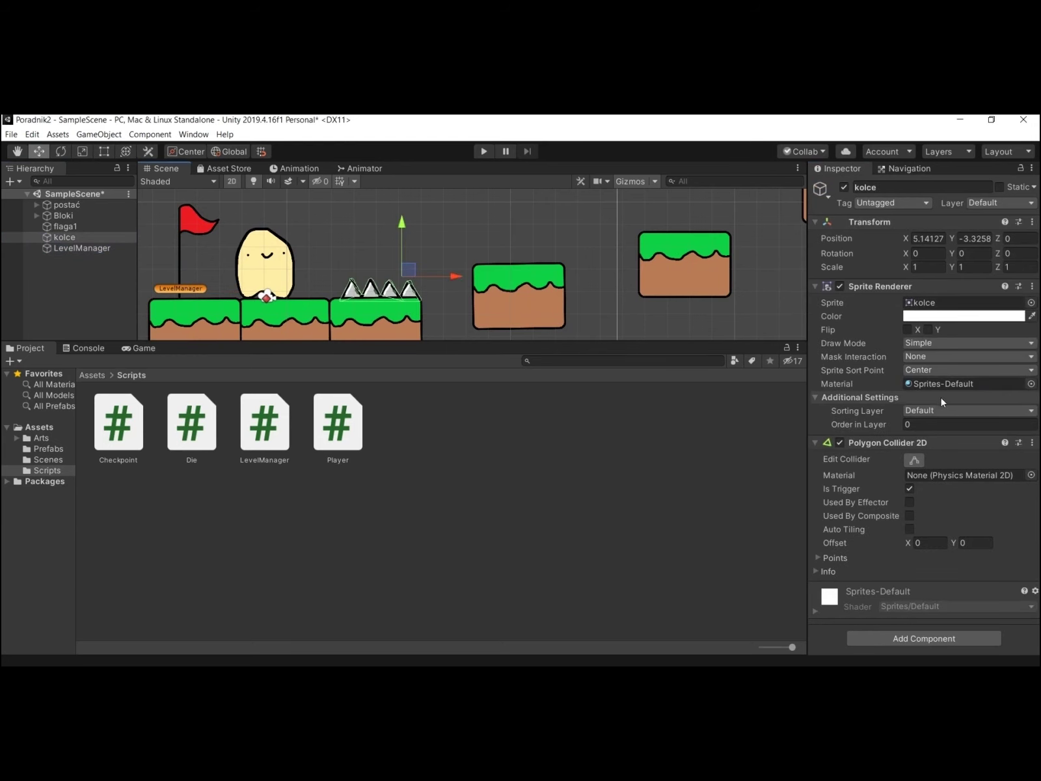
left_click(931, 641)
type("die")
key("Return")
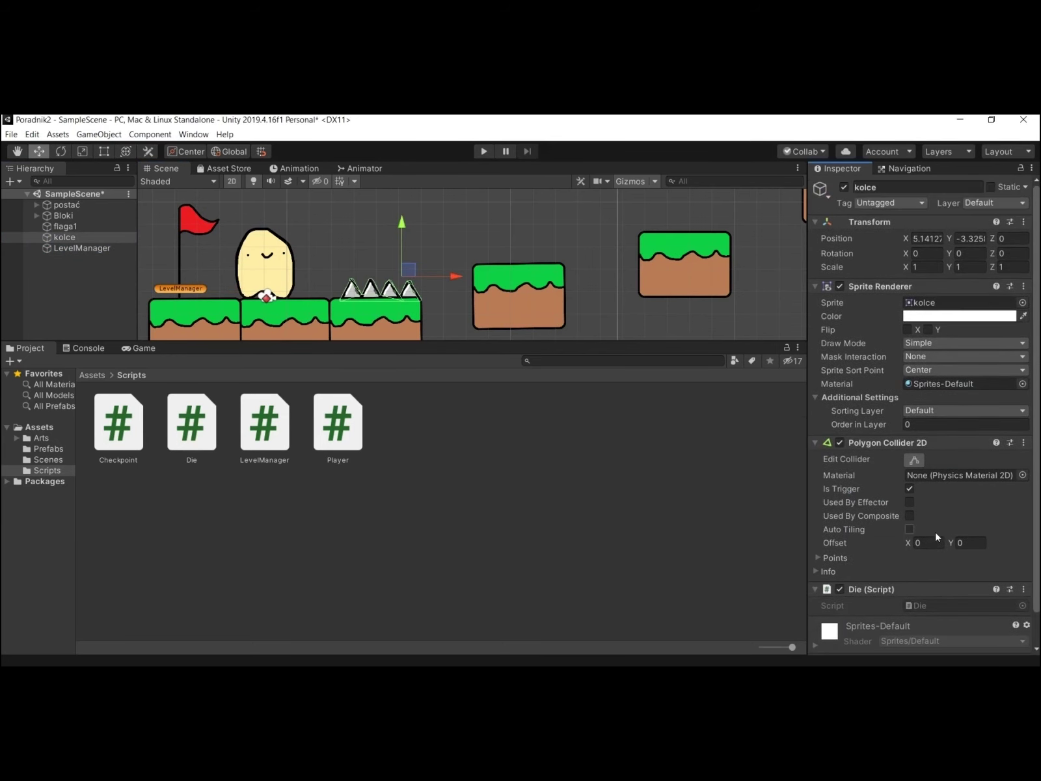
Step: Select the flaga1 flag and search for the Checkpoint component to add
left_click(199, 225)
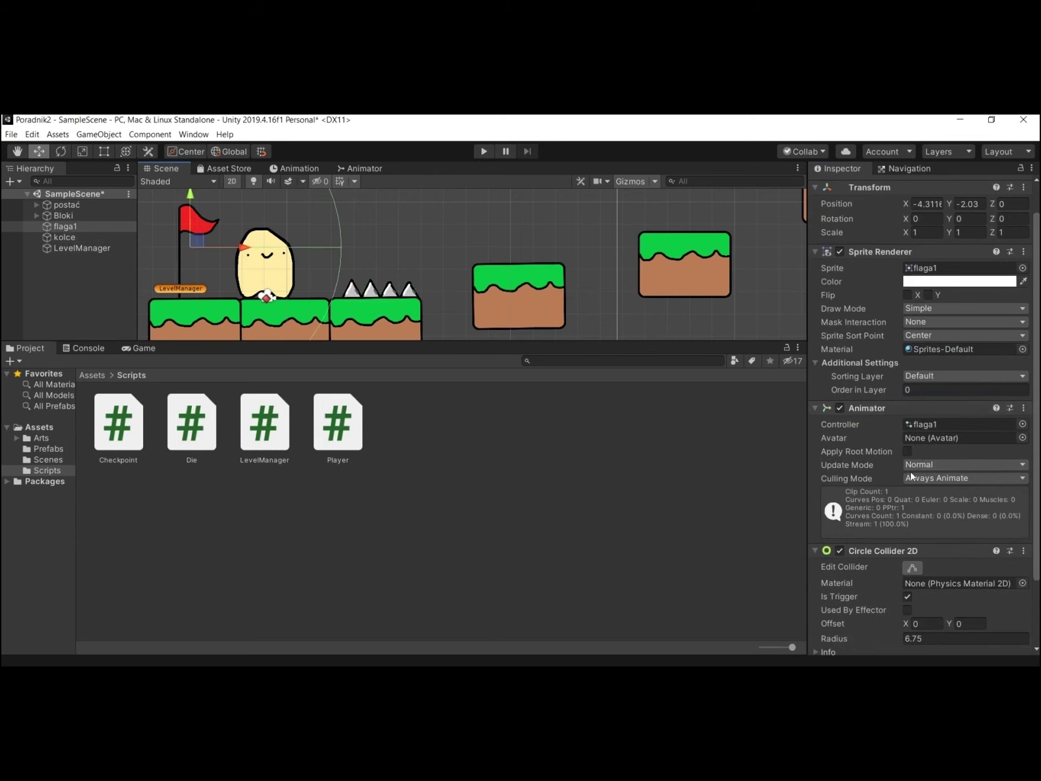
scroll(931, 586, "down", 3)
left_click(932, 641)
type("ch")
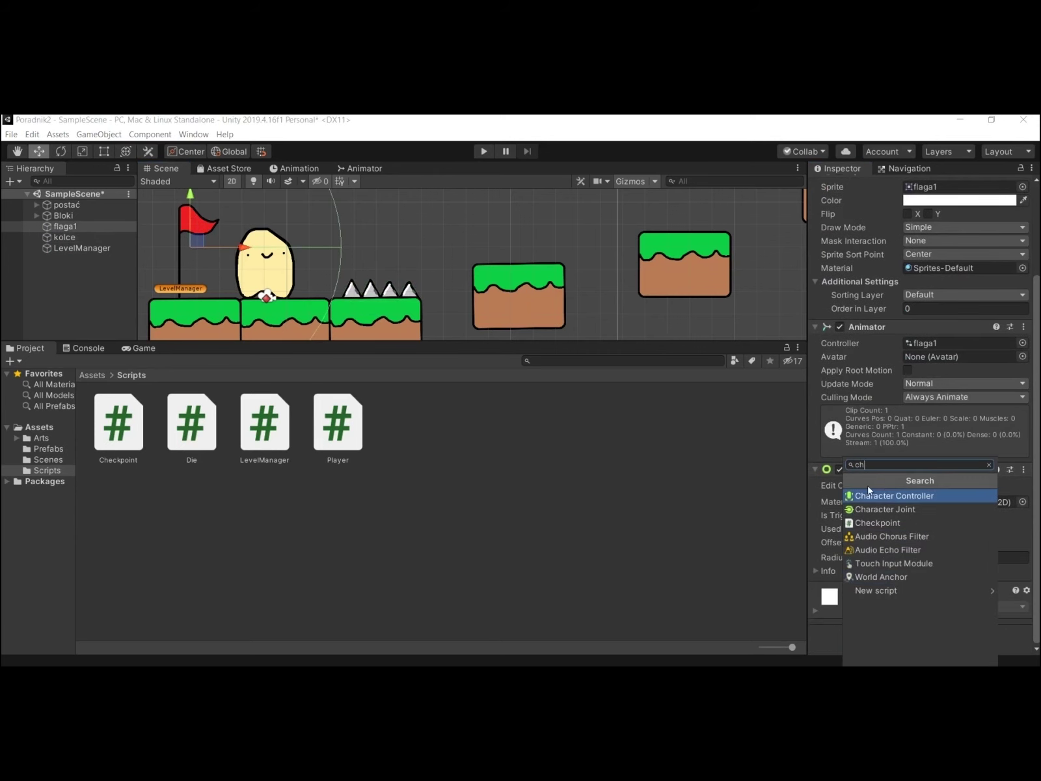
type("e")
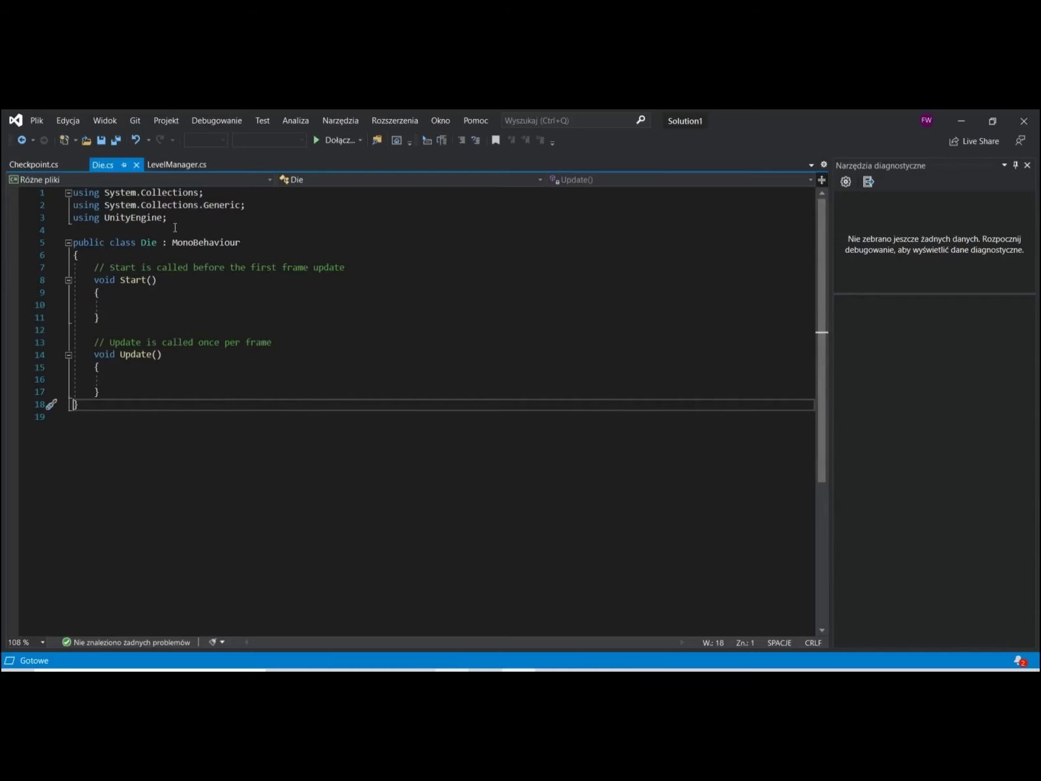
Step: Declare 'public LevelManager levelManager;' at the top of the Die class
left_click(155, 258)
key("Return")
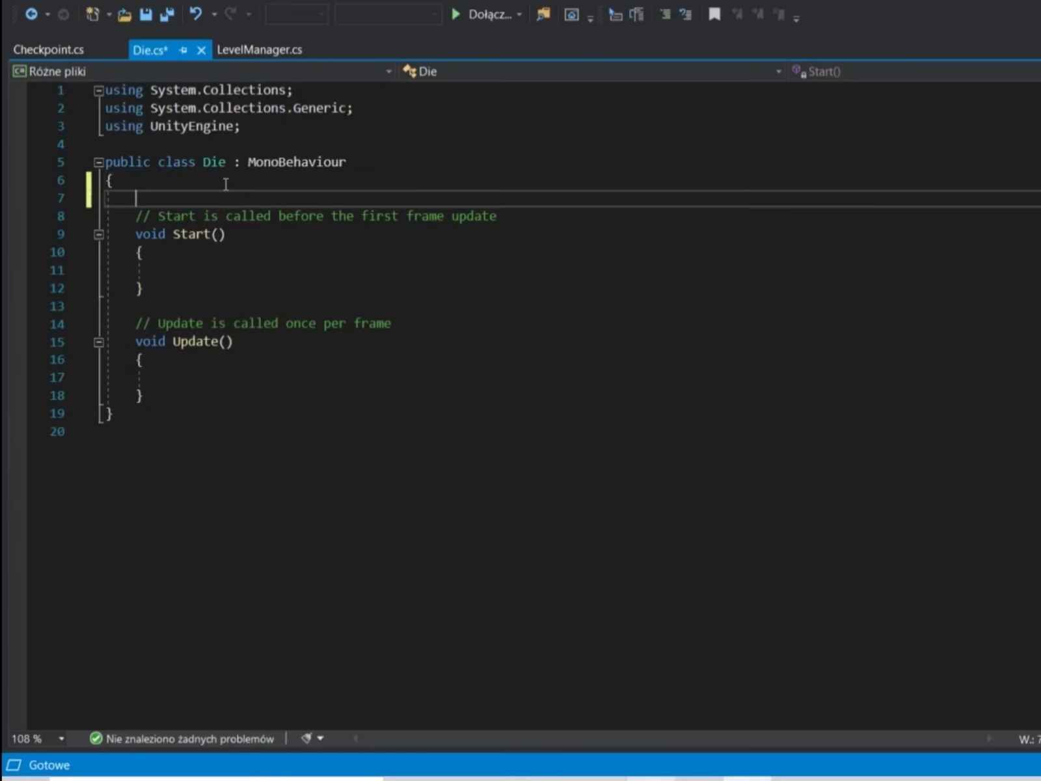
type("public Lev")
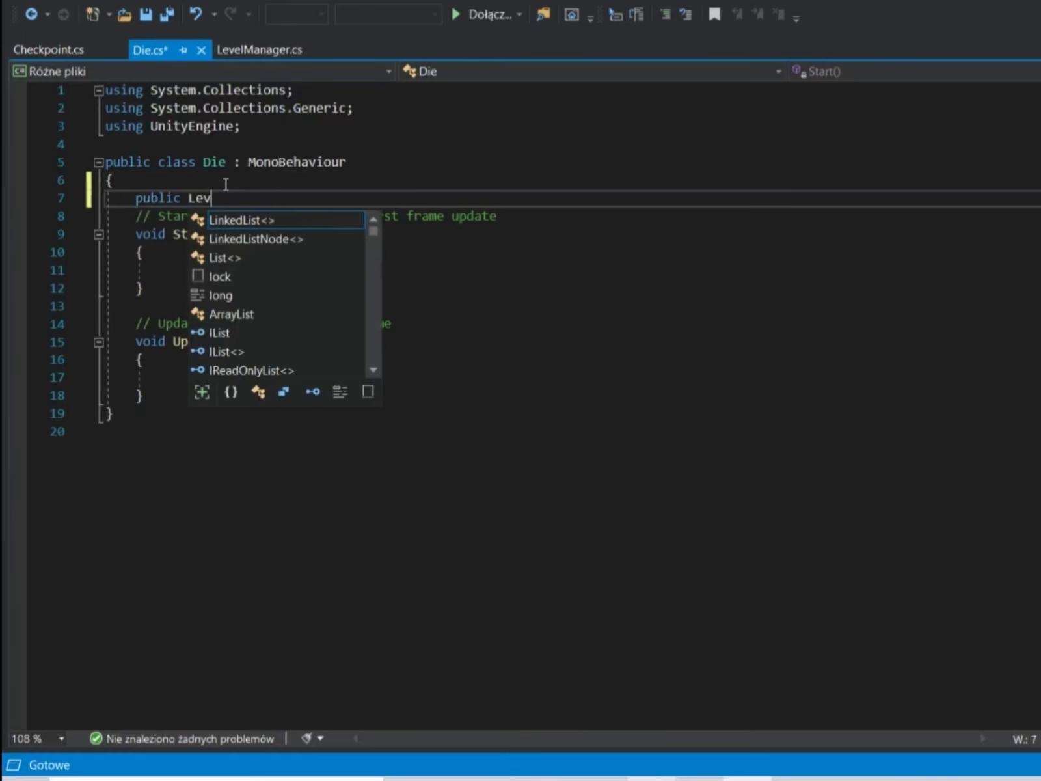
type("elManga")
key("BackSpace")
key("BackSpace")
type("gae")
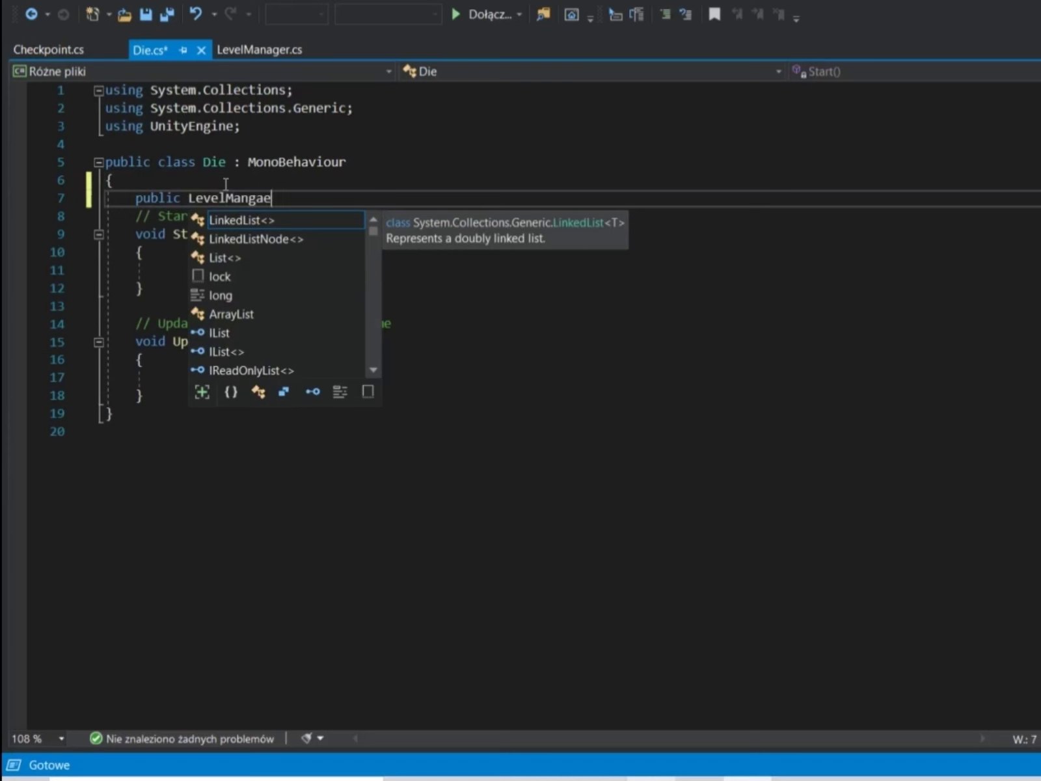
key("BackSpace")
key("BackSpace")
key("BackSpace")
type("ager lev")
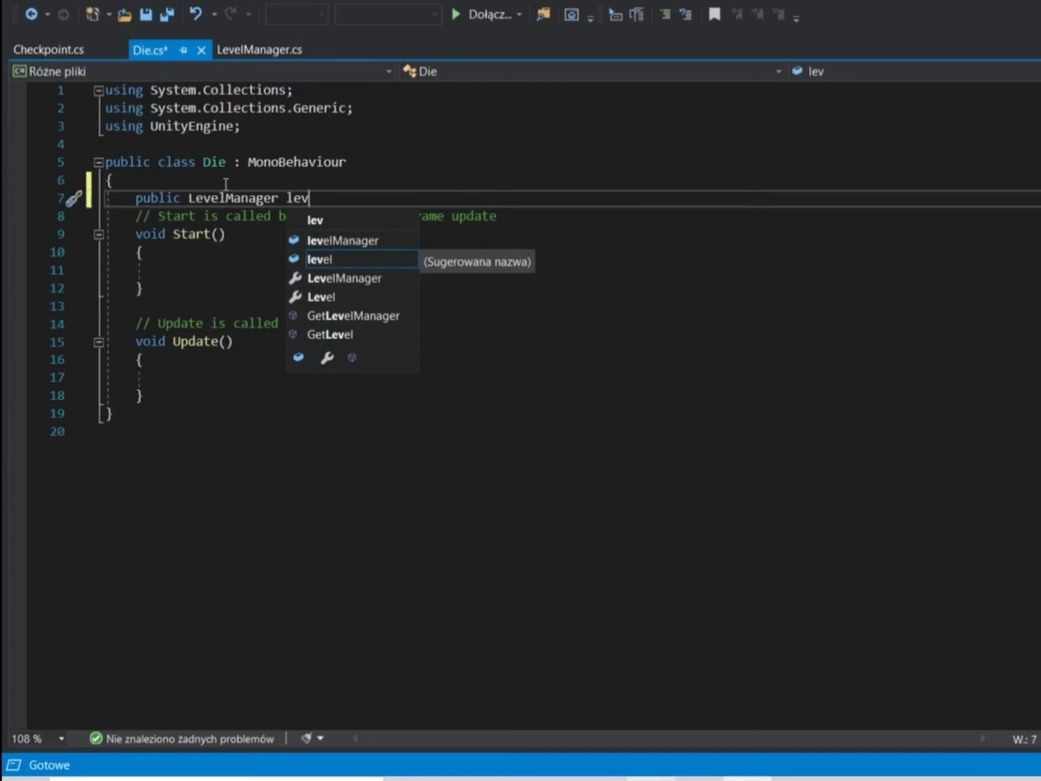
key("Up")
key("Tab")
type(";")
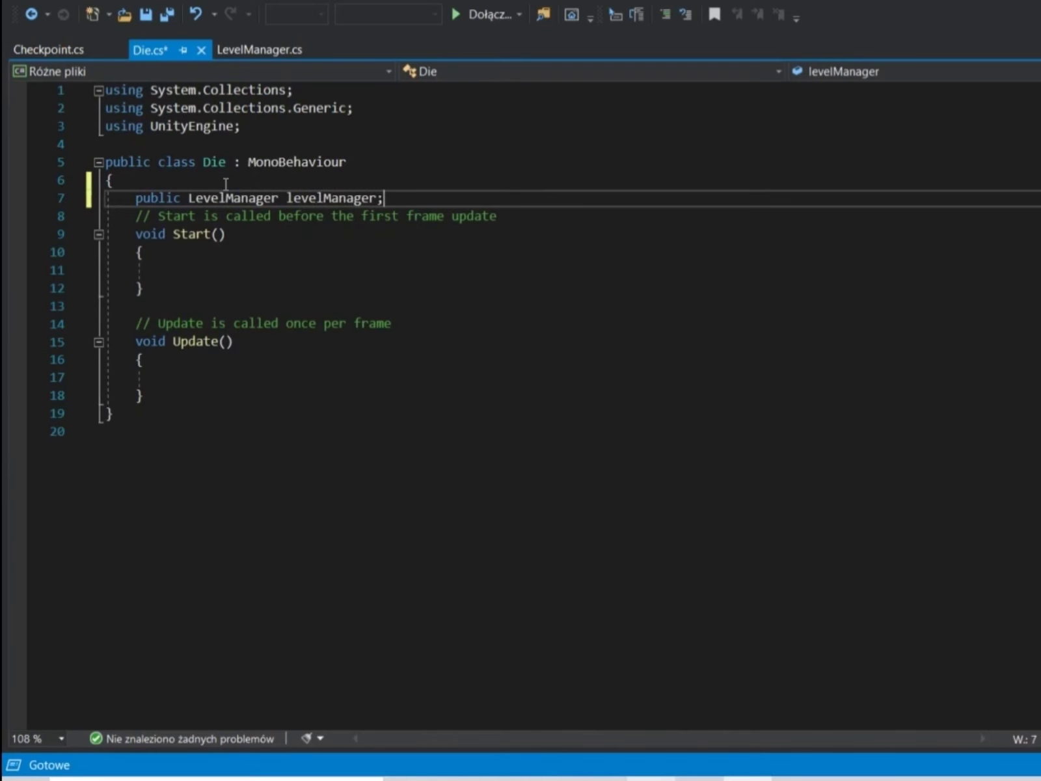
Step: In Start, set levelManager = FindObjectOfType<LevelManager>(); and save Die.cs
left_click(229, 270)
type("level")
key("Tab")
type("= ")
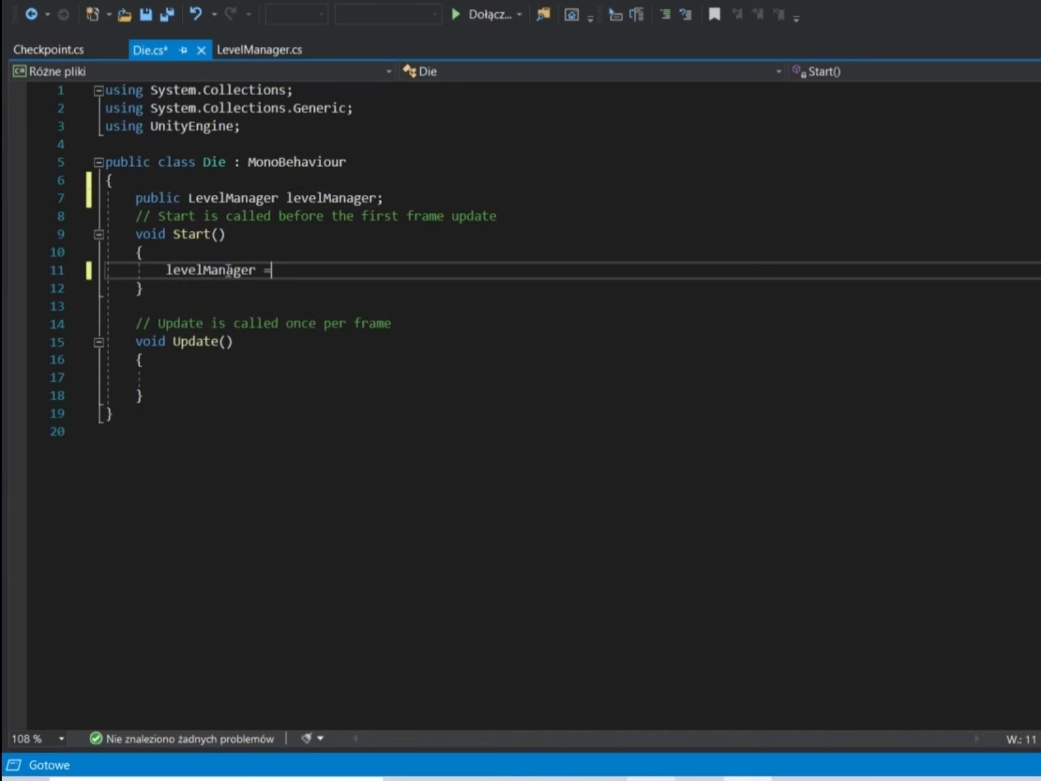
type("FindObjectOfType(")
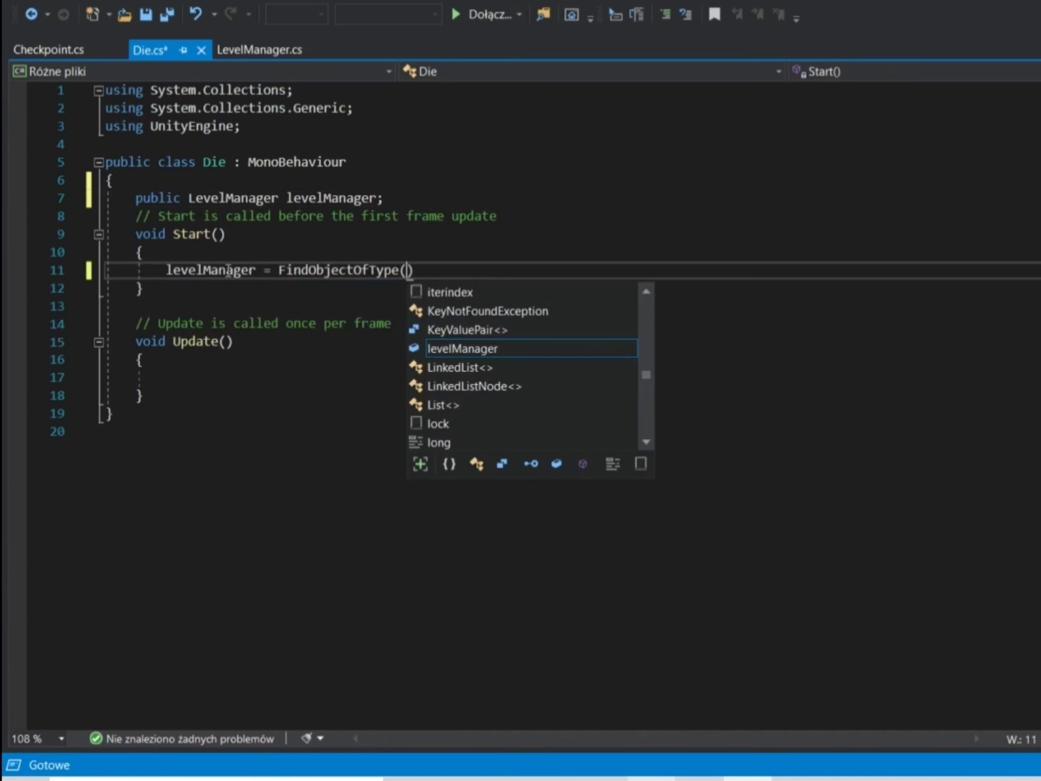
type(")")
key("BackSpace")
key("BackSpace")
type("<>")
key("Left")
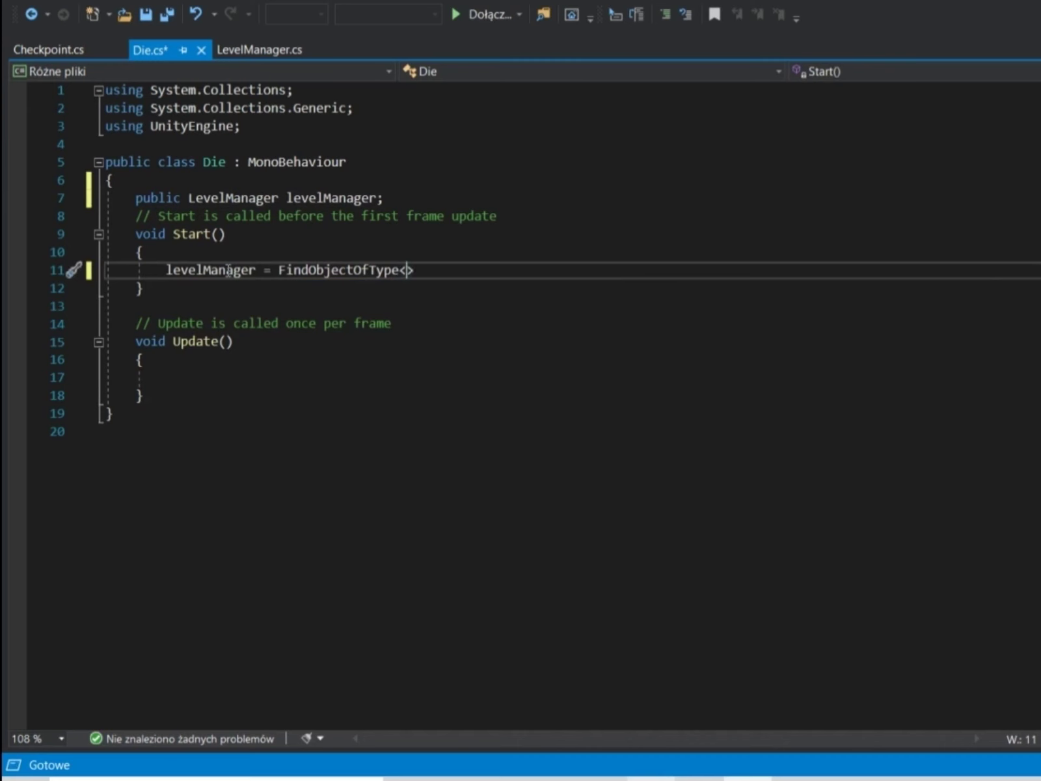
type("LevelManager")
key("Right")
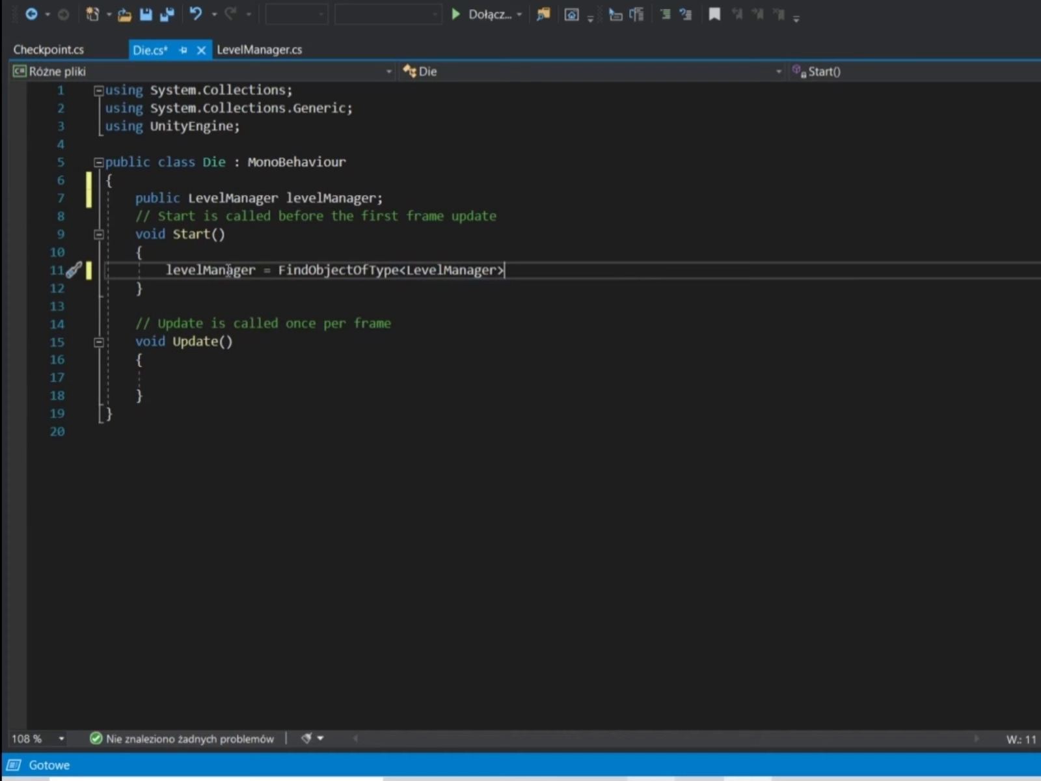
type("()")
type(";")
key("ctrl+s")
Step: Add an empty OnTriggerEnter2D(Collider2D other) method after Update
left_click(281, 306)
right_click(279, 306)
left_click(209, 394)
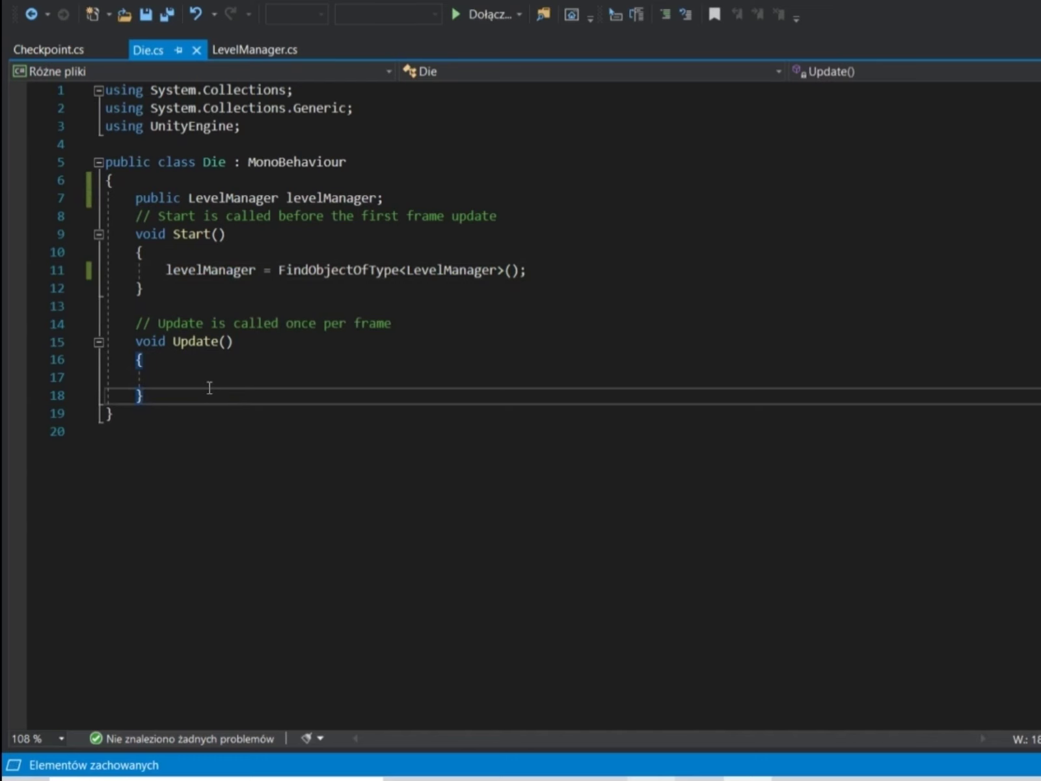
key("Return")
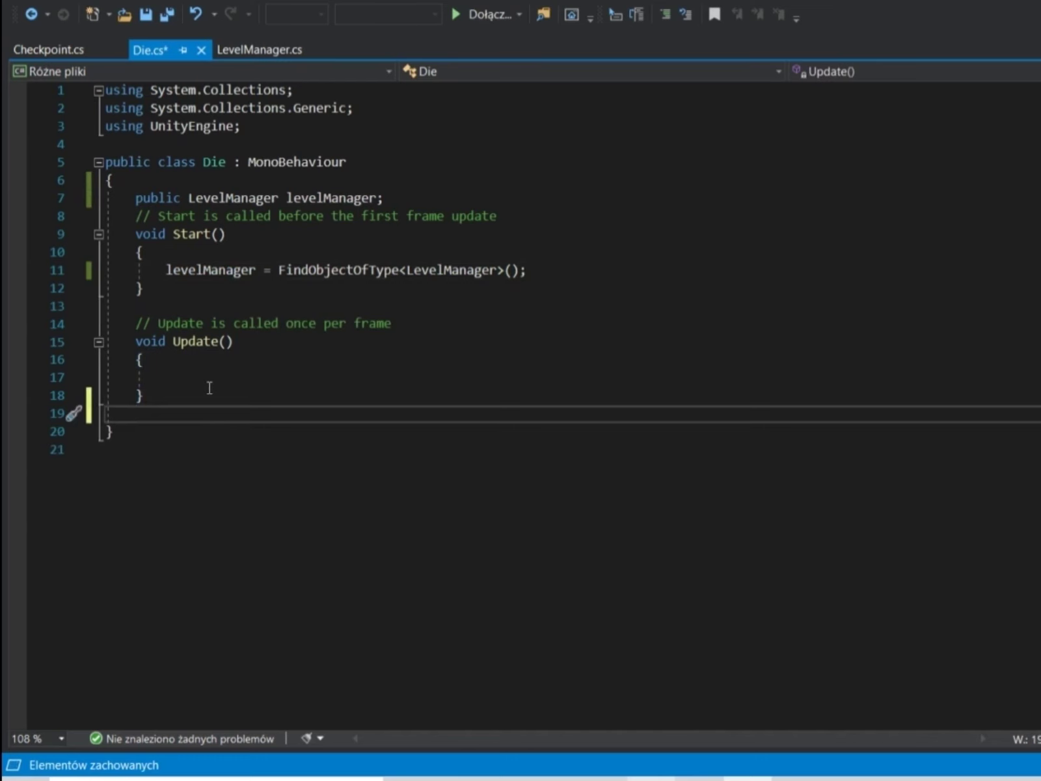
type("void o")
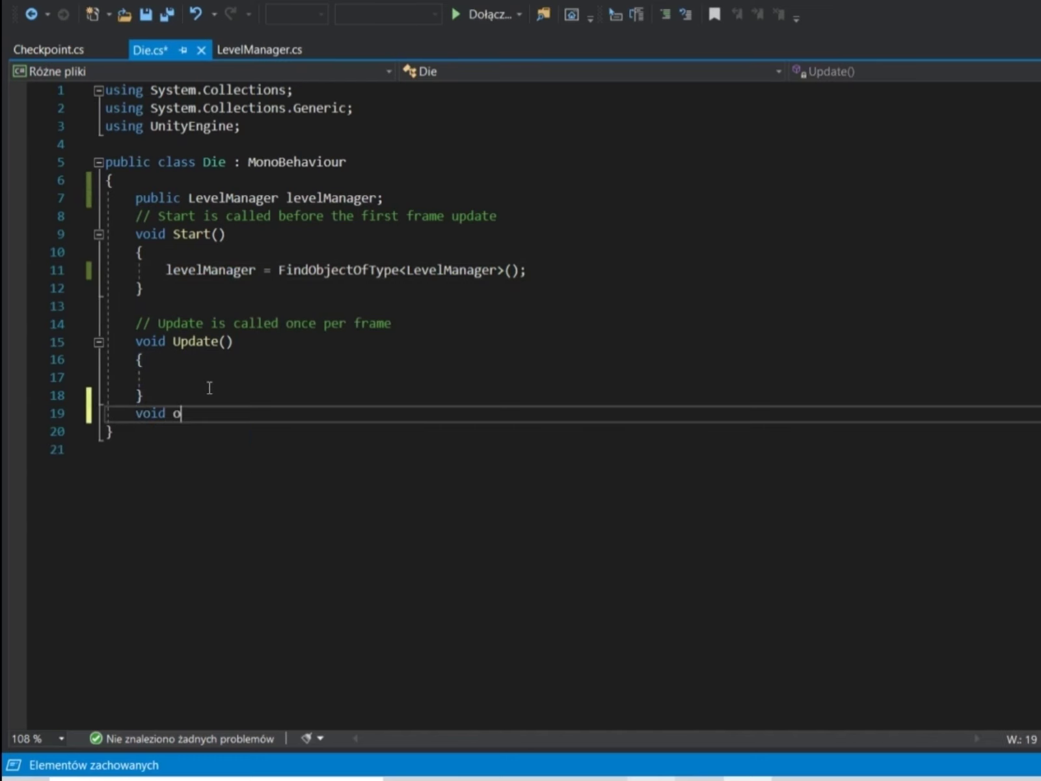
key("BackSpace")
type("TriggerEnter2D")
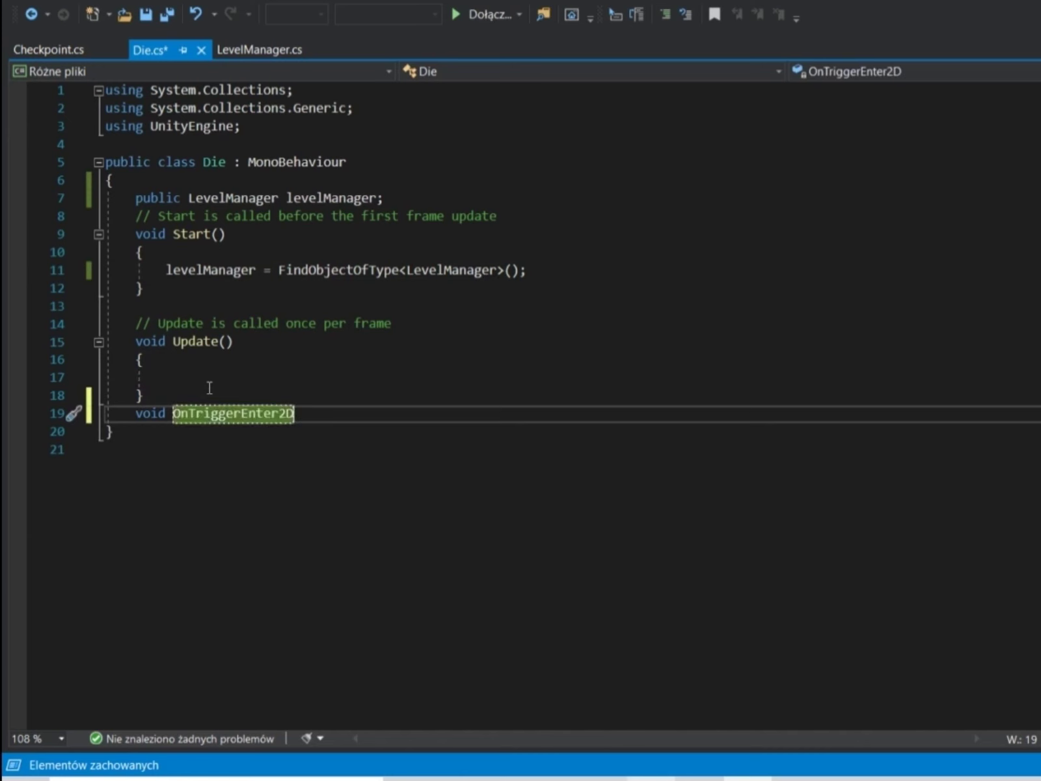
type("(Collider2D ")
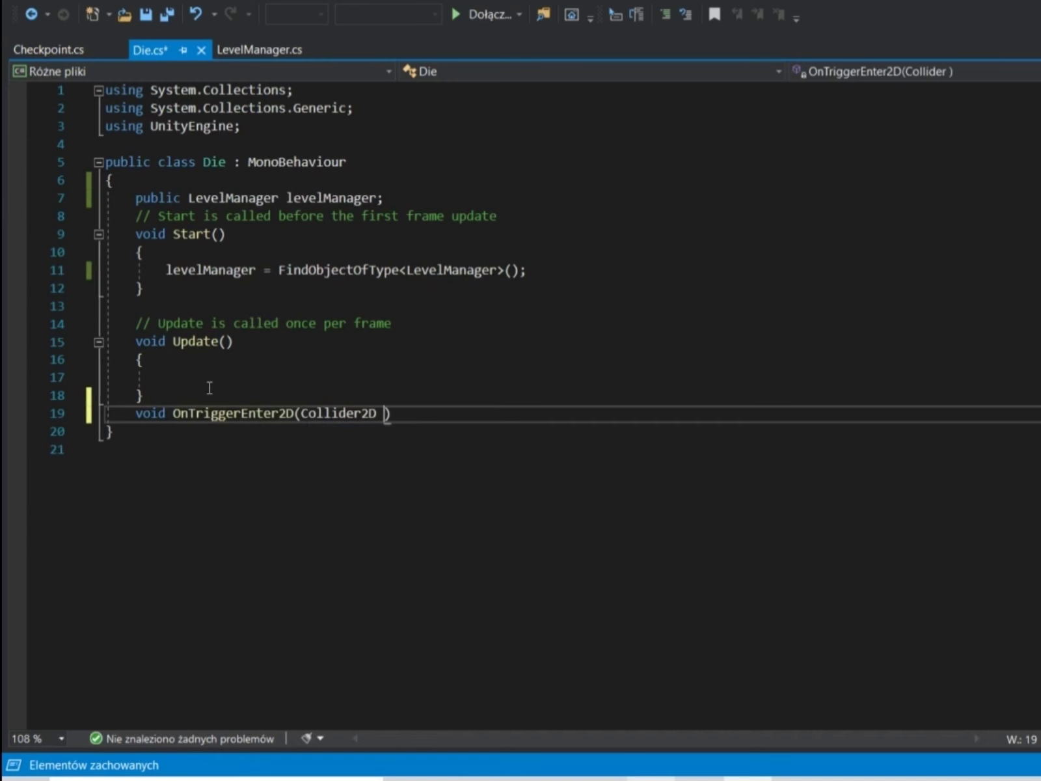
type("other) {")
key("Return")
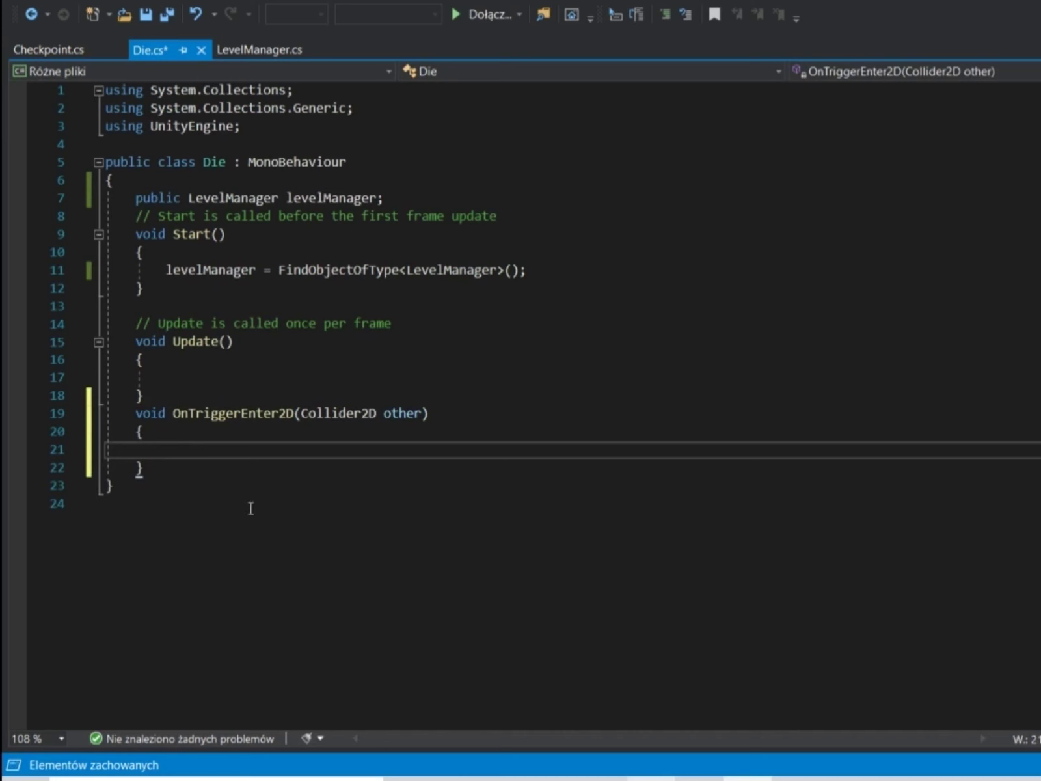
right_click(190, 444)
key("Escape")
left_click(239, 49)
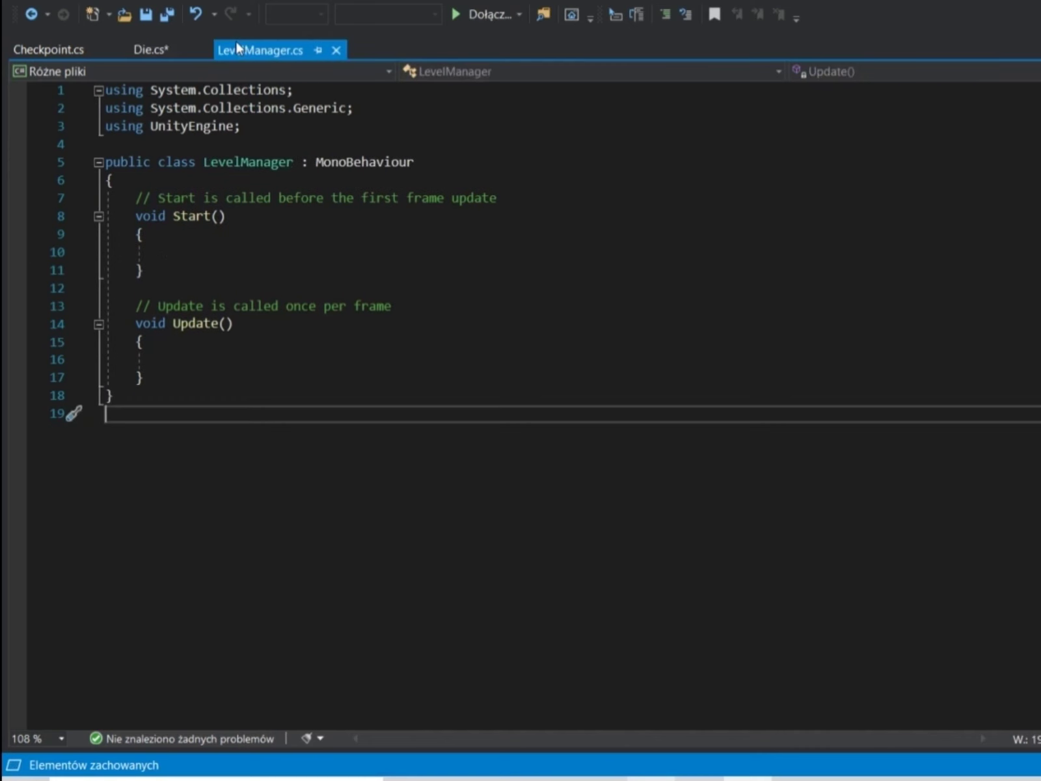
Step: Replace Checkpoint.cs's template methods with Die's levelManager field, Start and OnTriggerEnter2D, removing the extra brace
left_click(142, 52)
mouse_move(132, 197)
left_mouse_down()
mouse_move(284, 460)
mouse_move(285, 479)
left_mouse_up()
key("ctrl+c")
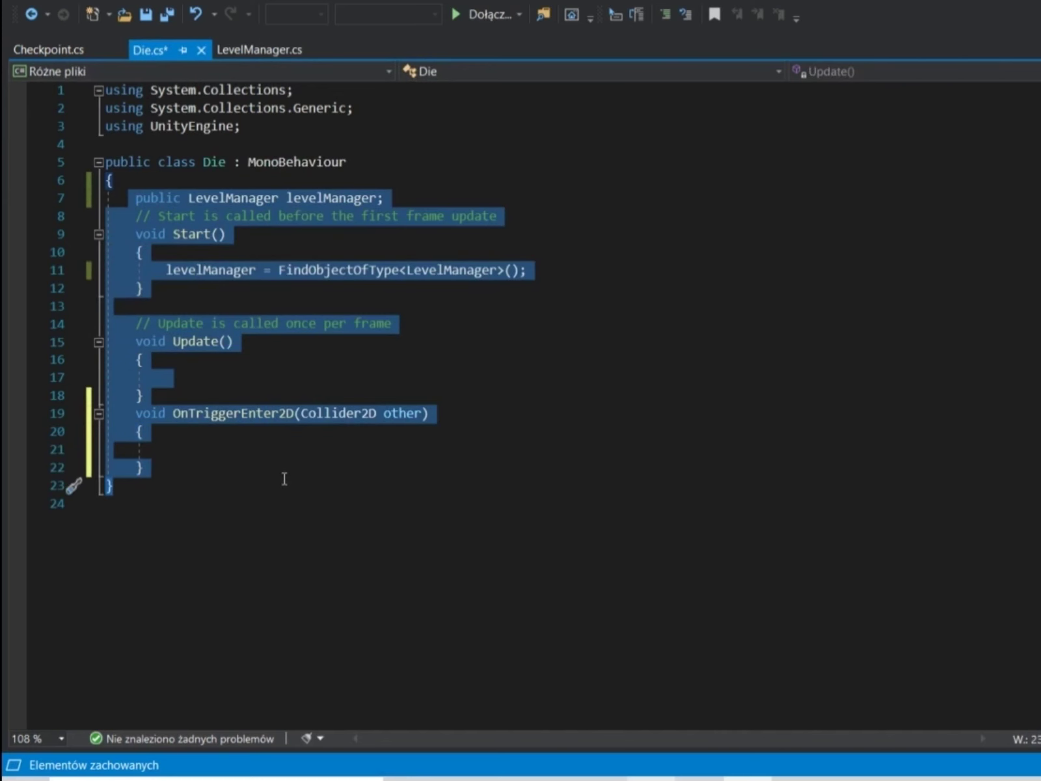
left_click(242, 352)
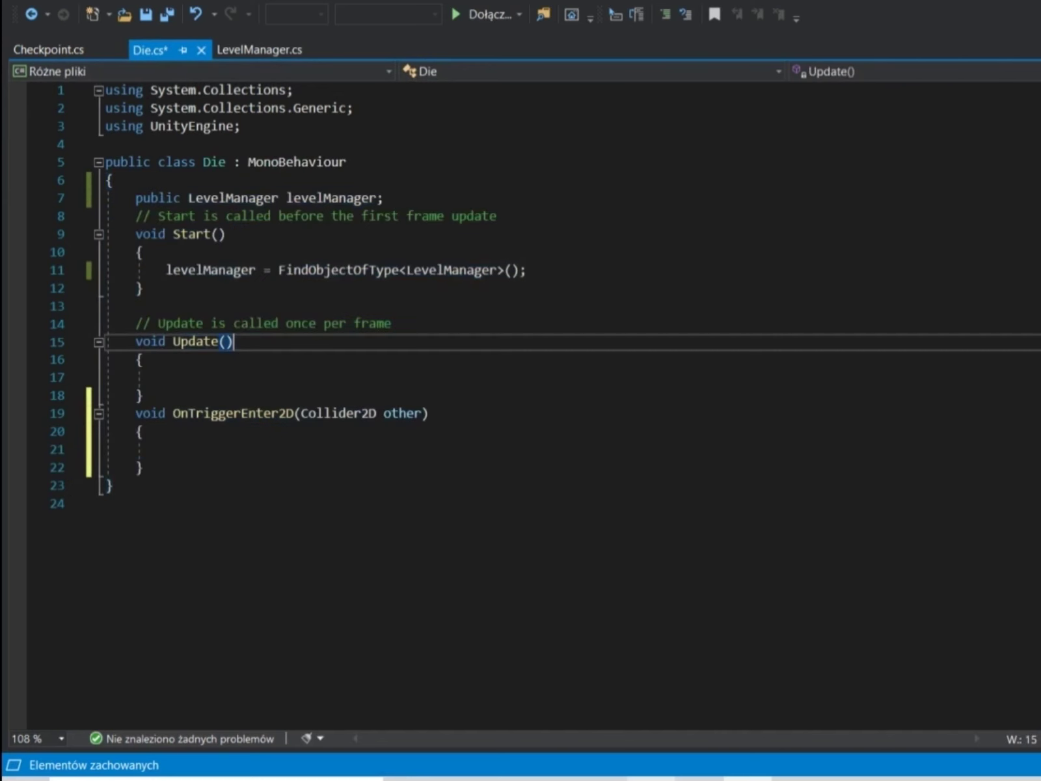
left_click(38, 53)
left_click_drag(161, 369, 135, 194)
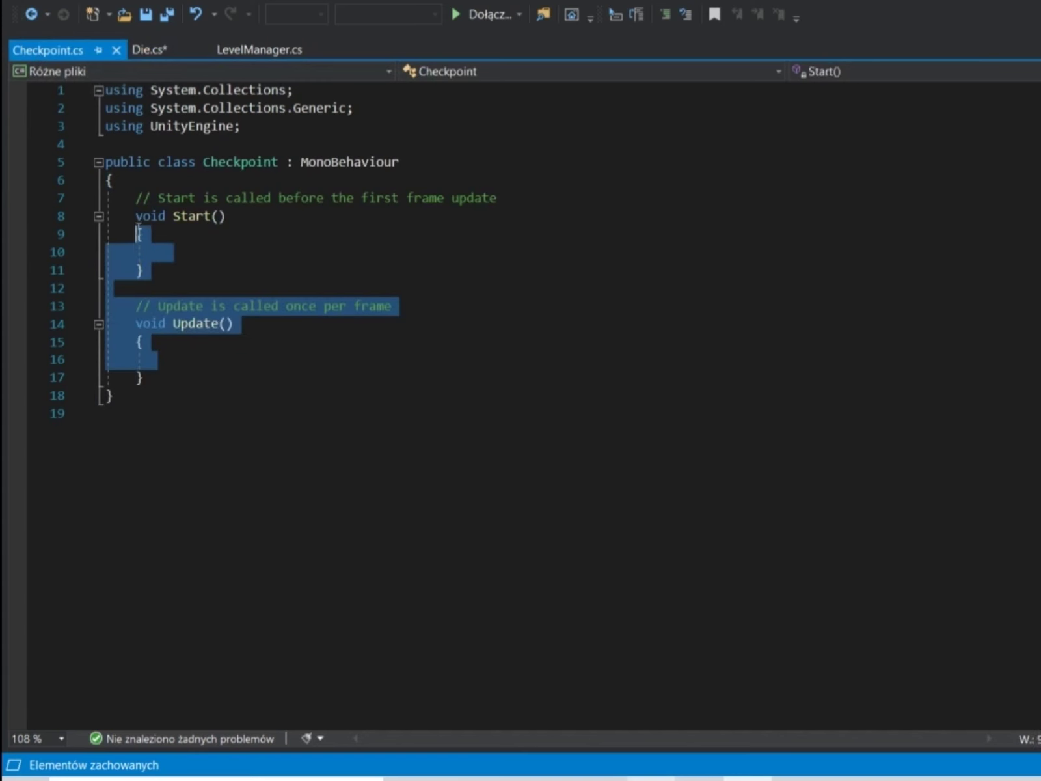
key("ctrl+v")
left_click(158, 506)
key("BackSpace")
key("BackSpace")
key("BackSpace")
key("BackSpace")
key("BackSpace")
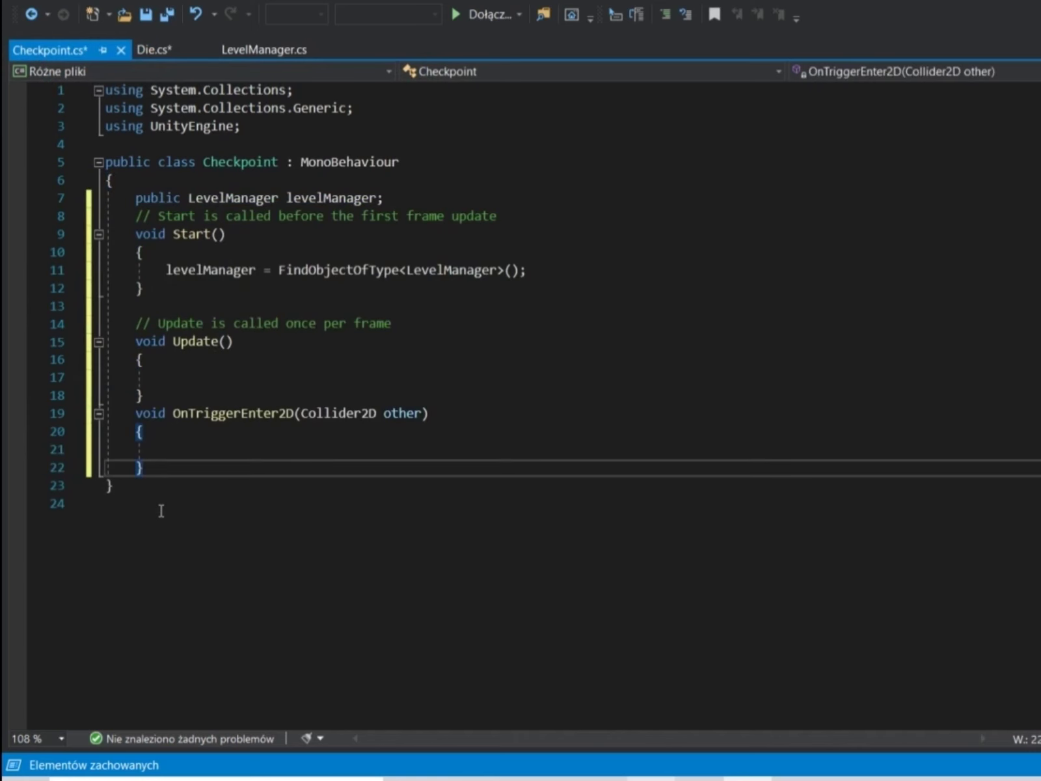
Step: Review the pasted levelManager field and Start assignment in Checkpoint, glance at LevelManager, then return to Die.cs
triple_click(331, 272)
left_click(331, 272)
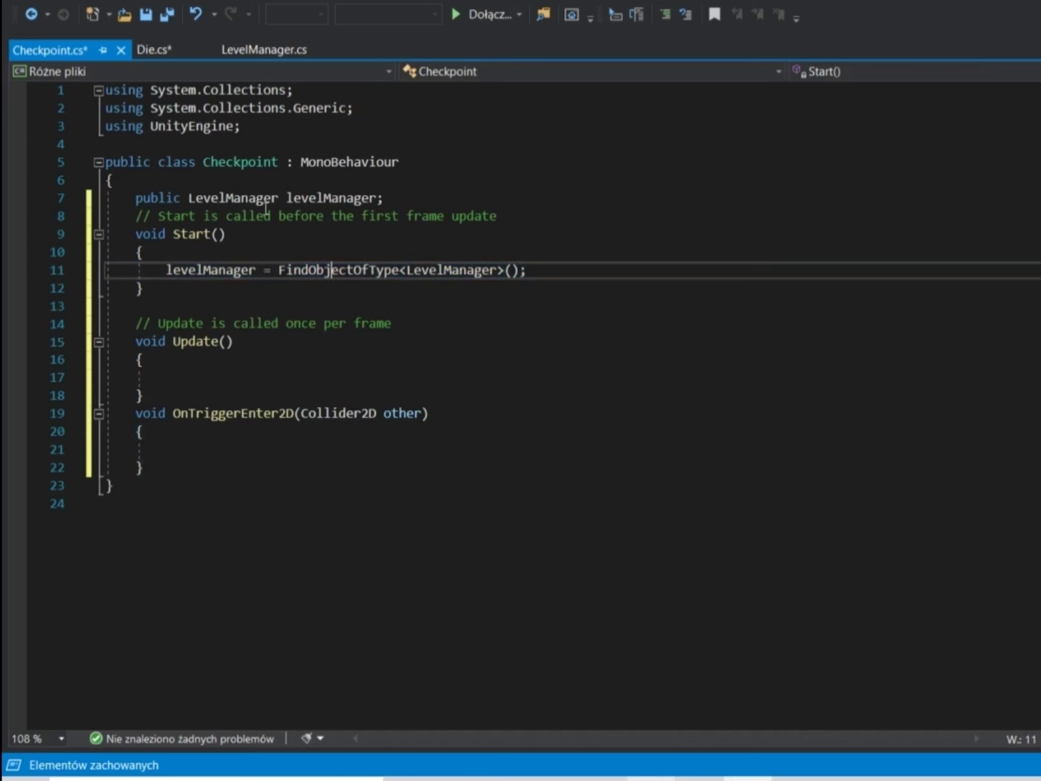
triple_click(267, 215)
triple_click(272, 199)
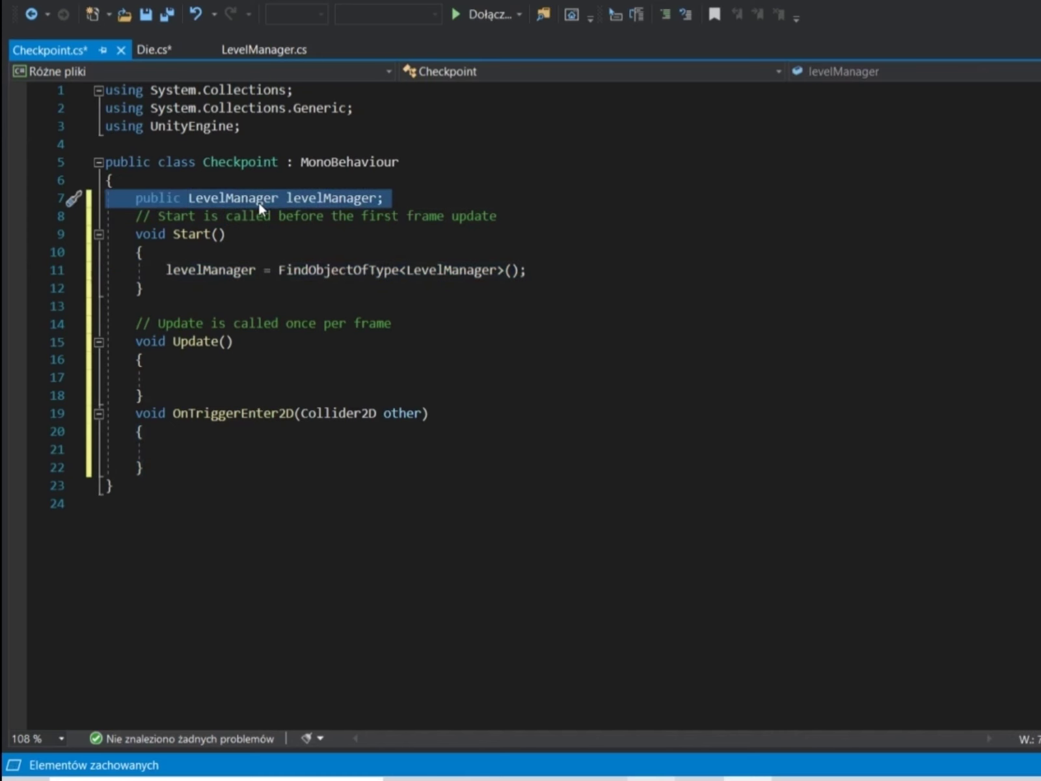
left_click(259, 202)
right_click(259, 202)
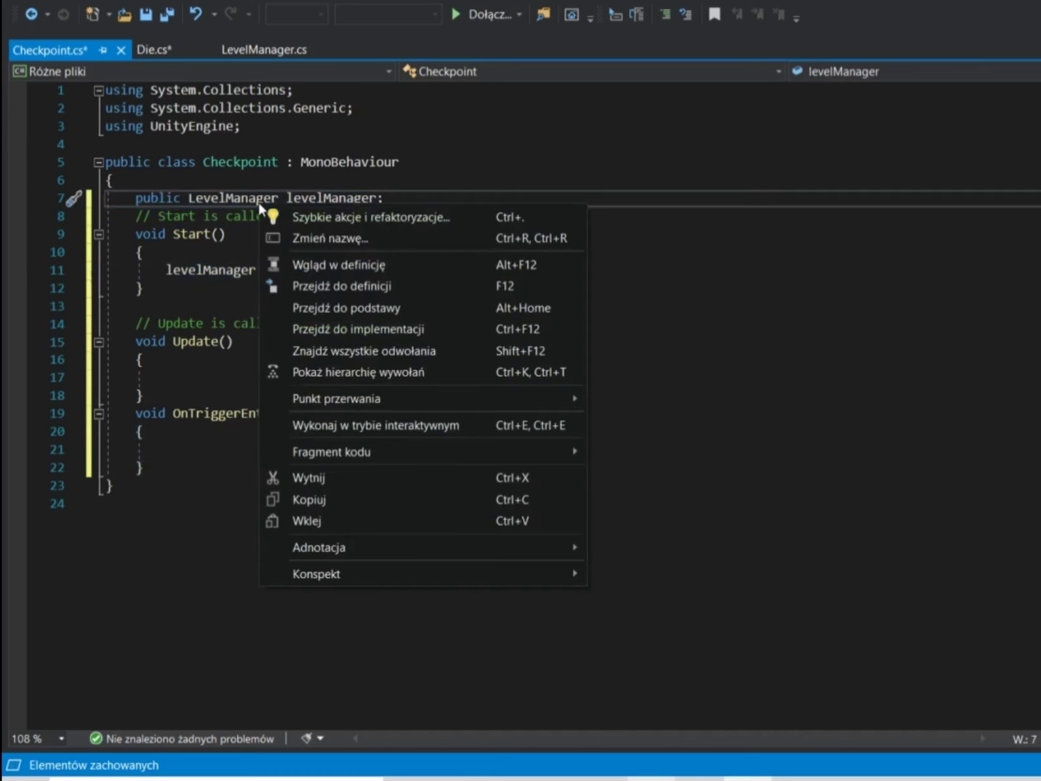
key("Escape")
left_click(262, 290)
left_click(275, 449)
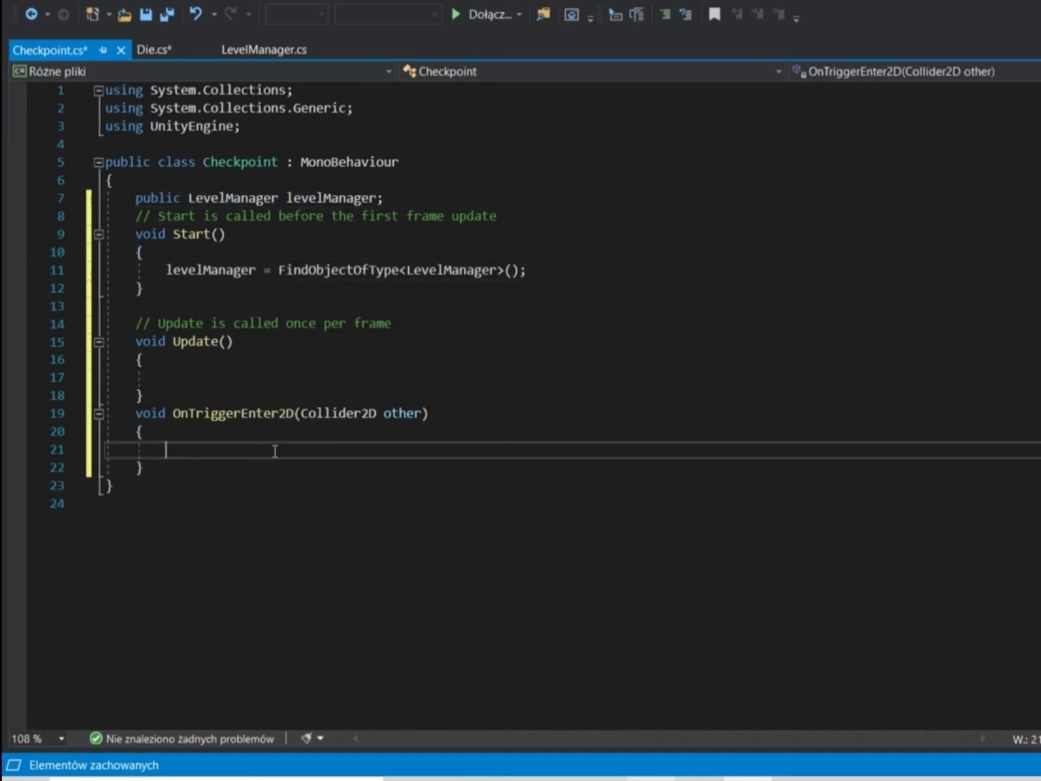
left_click(249, 52)
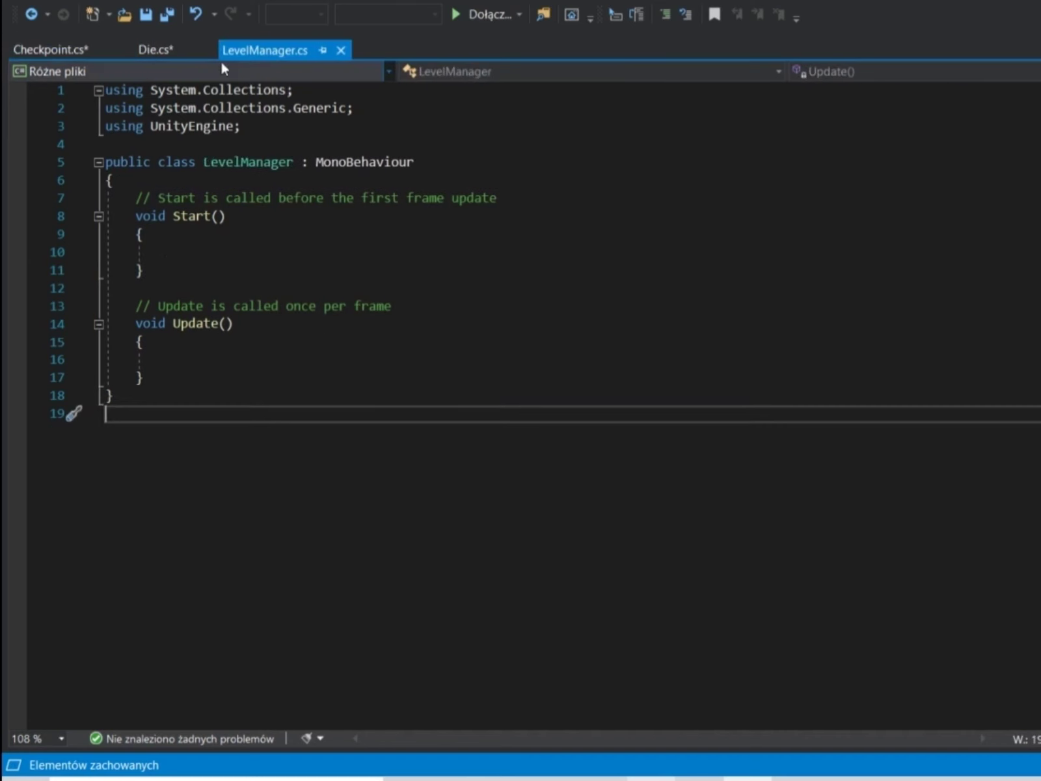
left_click(149, 52)
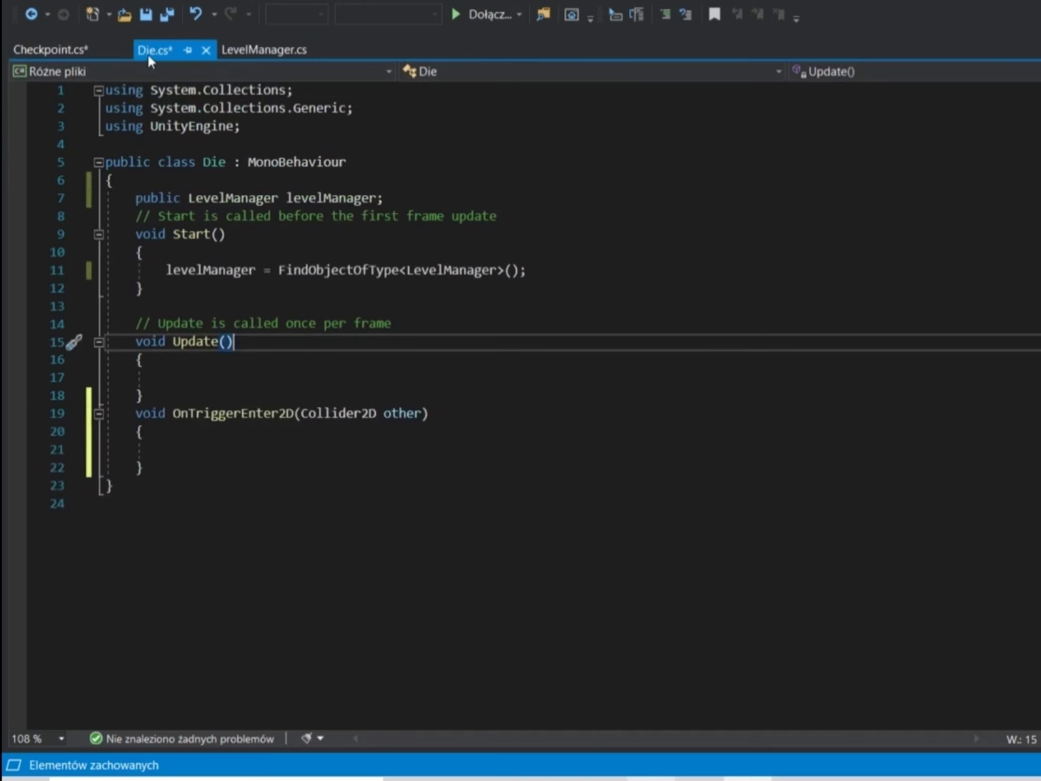
Step: In Die.cs, add an if (other.name == "Player") block inside OnTriggerEnter2D
left_click(208, 450)
type("i")
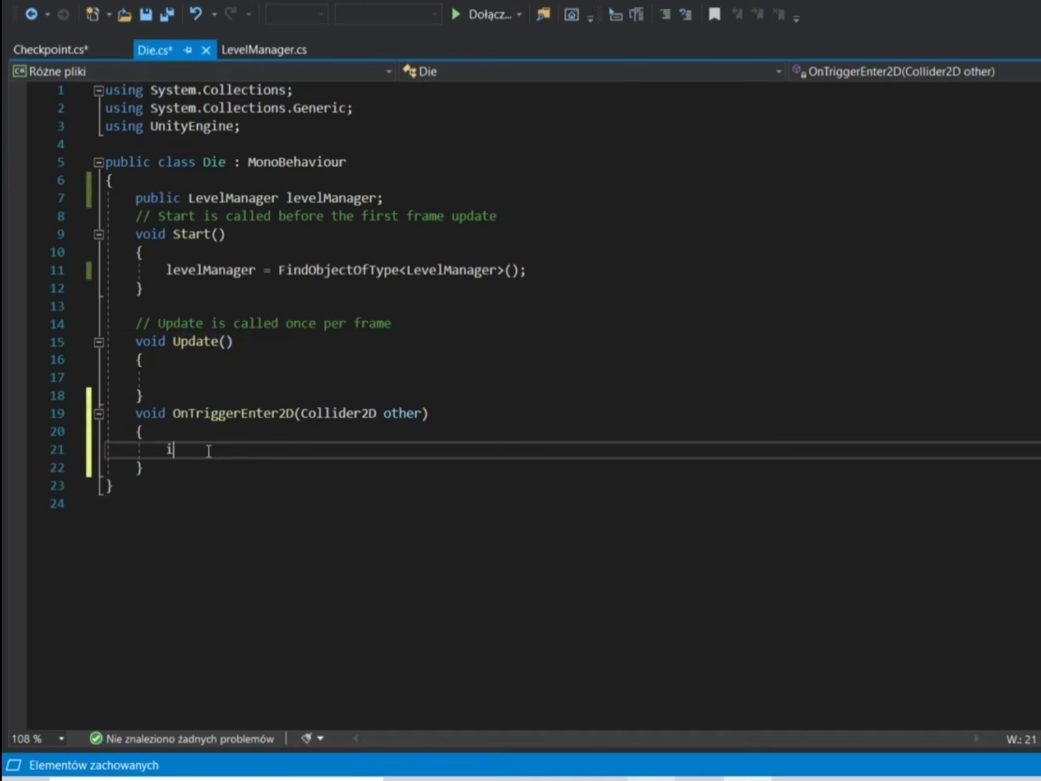
type("f(ot")
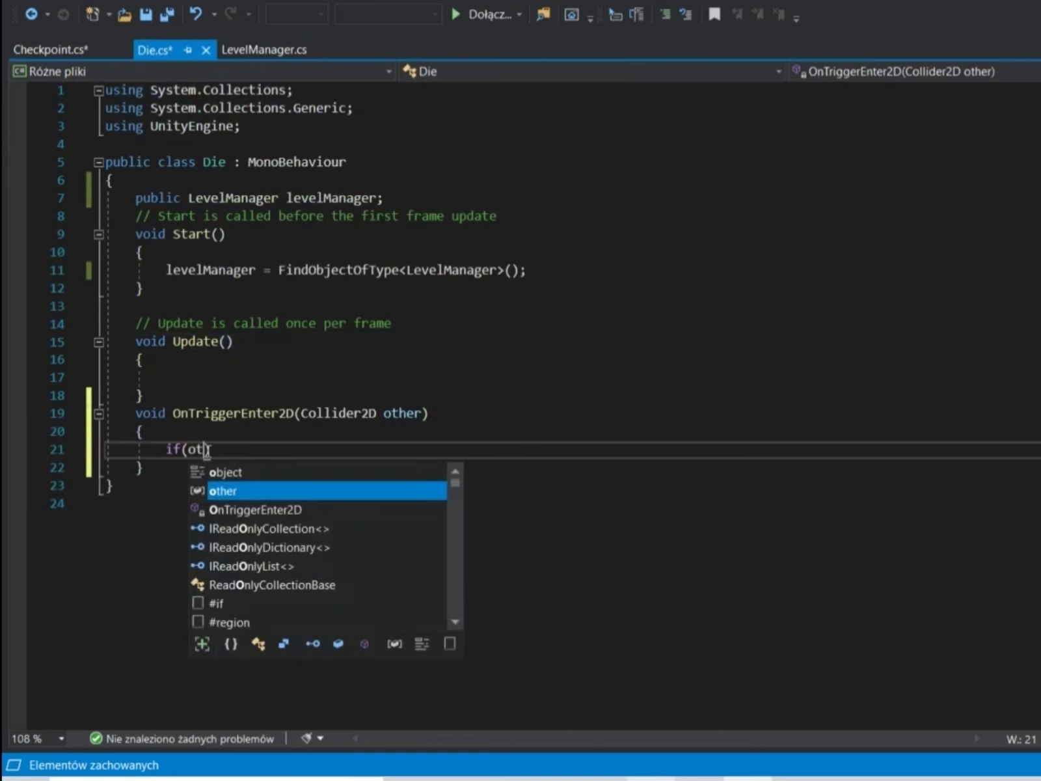
type("her.name == ")
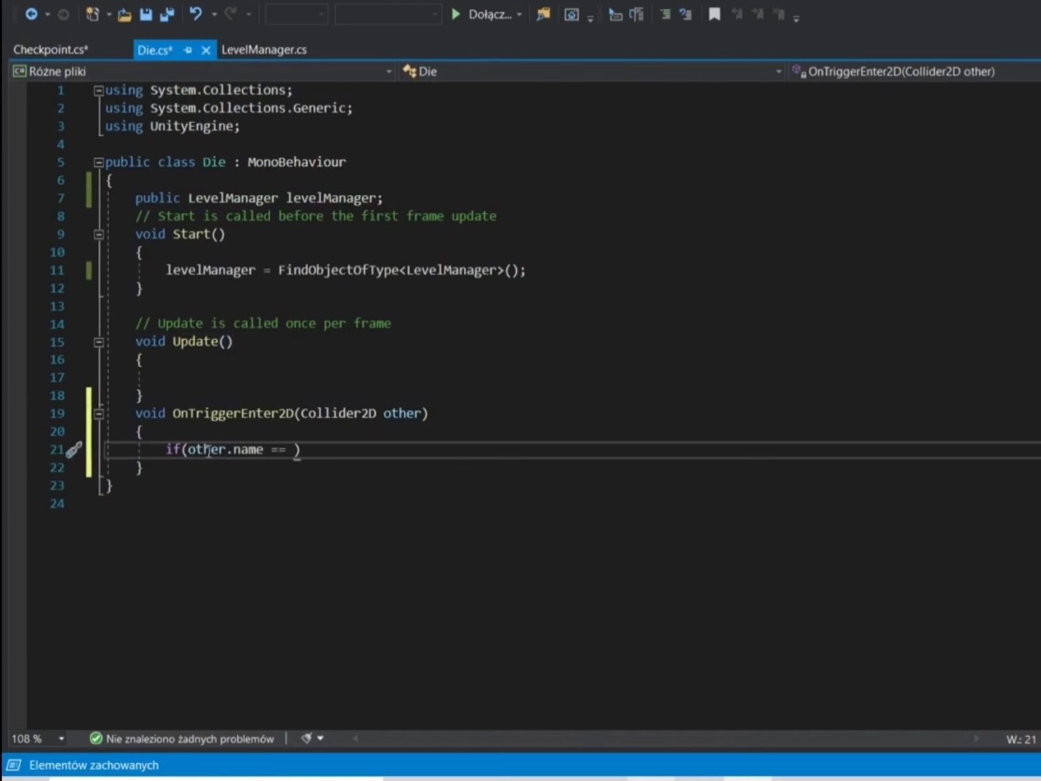
type("\"Player")
key("End")
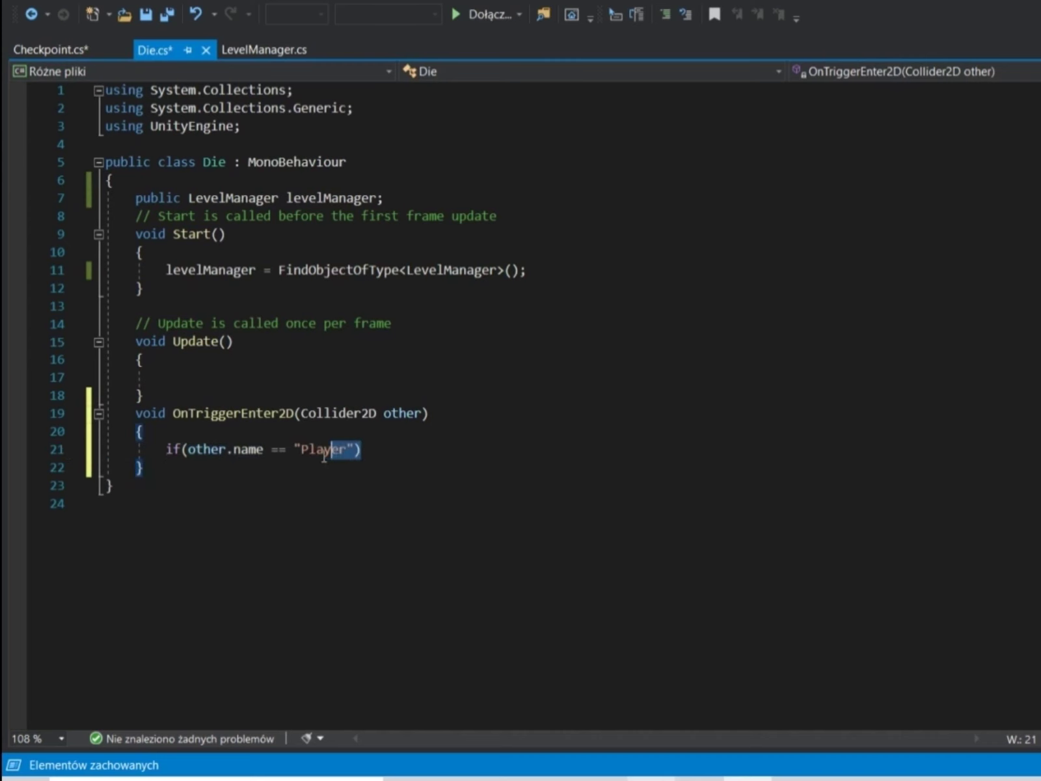
type("{")
key("Return")
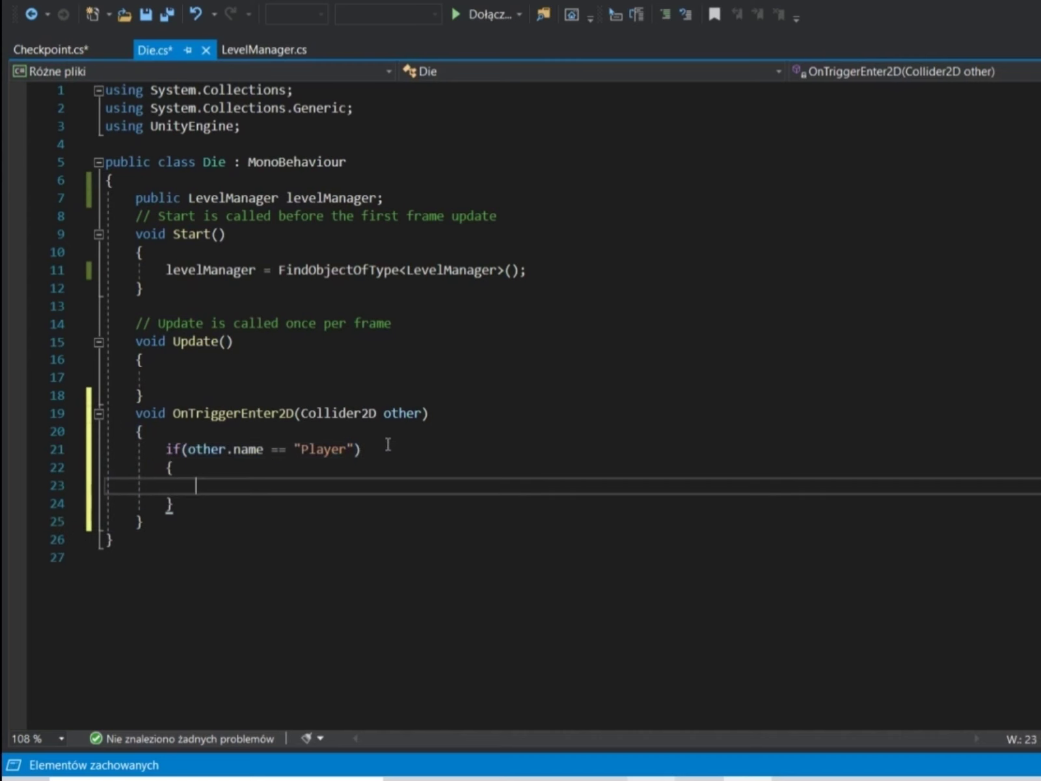
Step: Copy the Player check block into Checkpoint.cs's OnTriggerEnter2D
left_click_drag(160, 449, 220, 500)
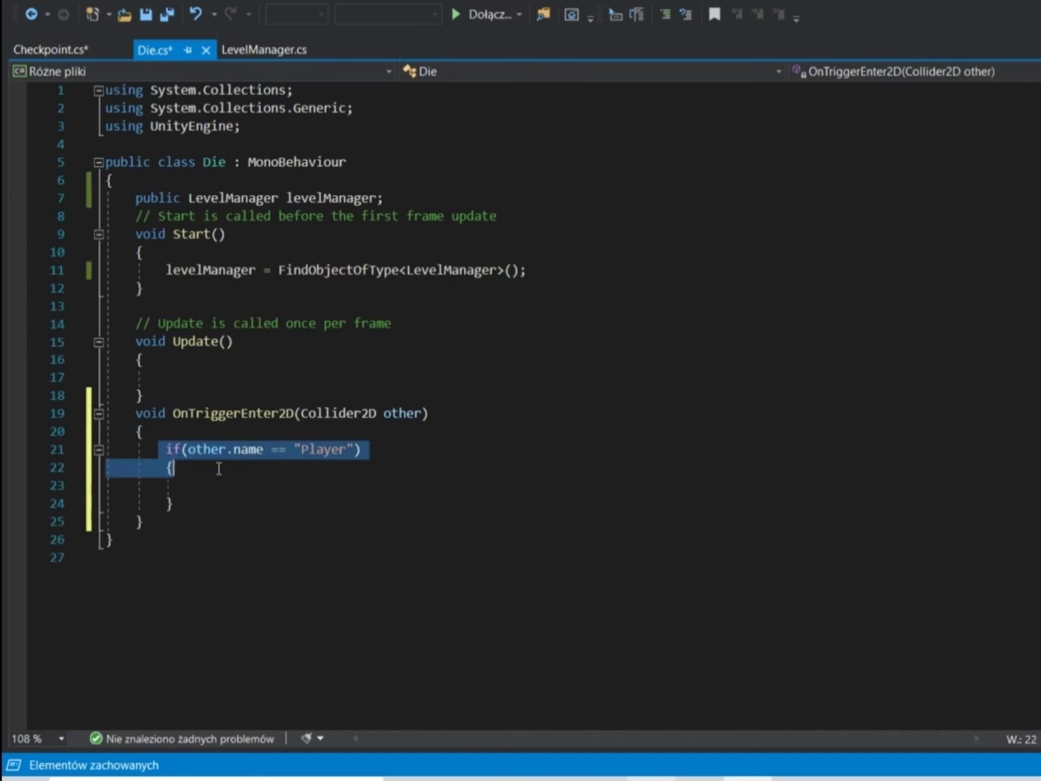
left_click(415, 450)
left_click(99, 48)
type("if (other.name == \"Player\") {  }")
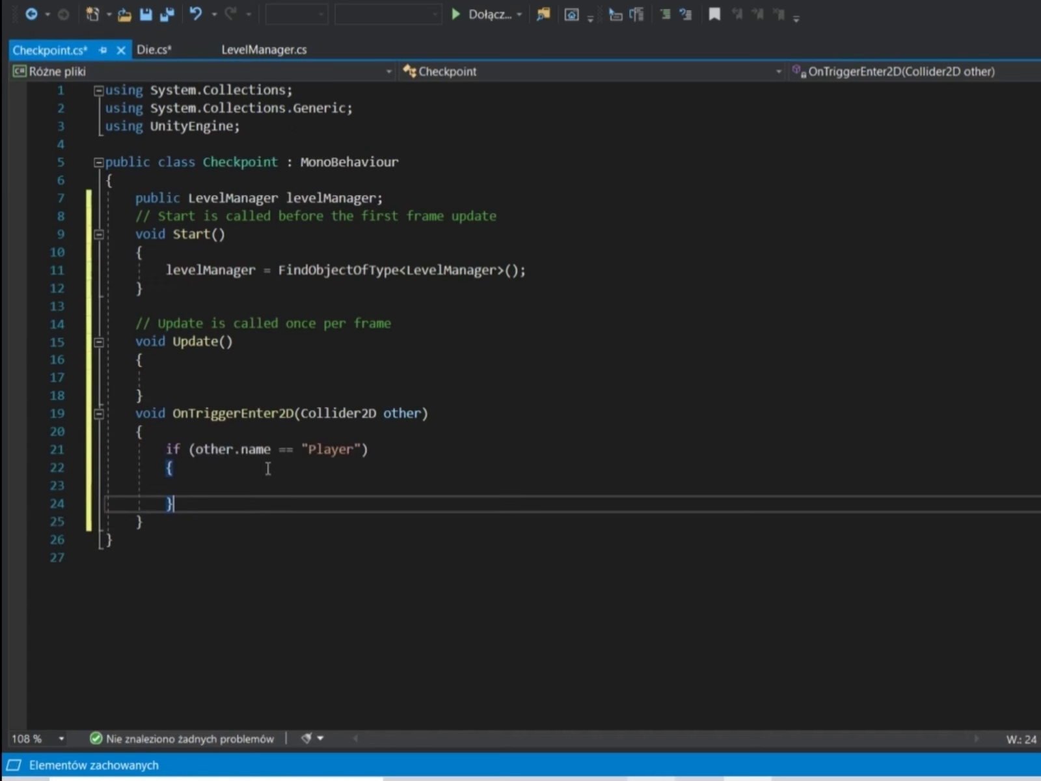
key("Up")
left_click(157, 55)
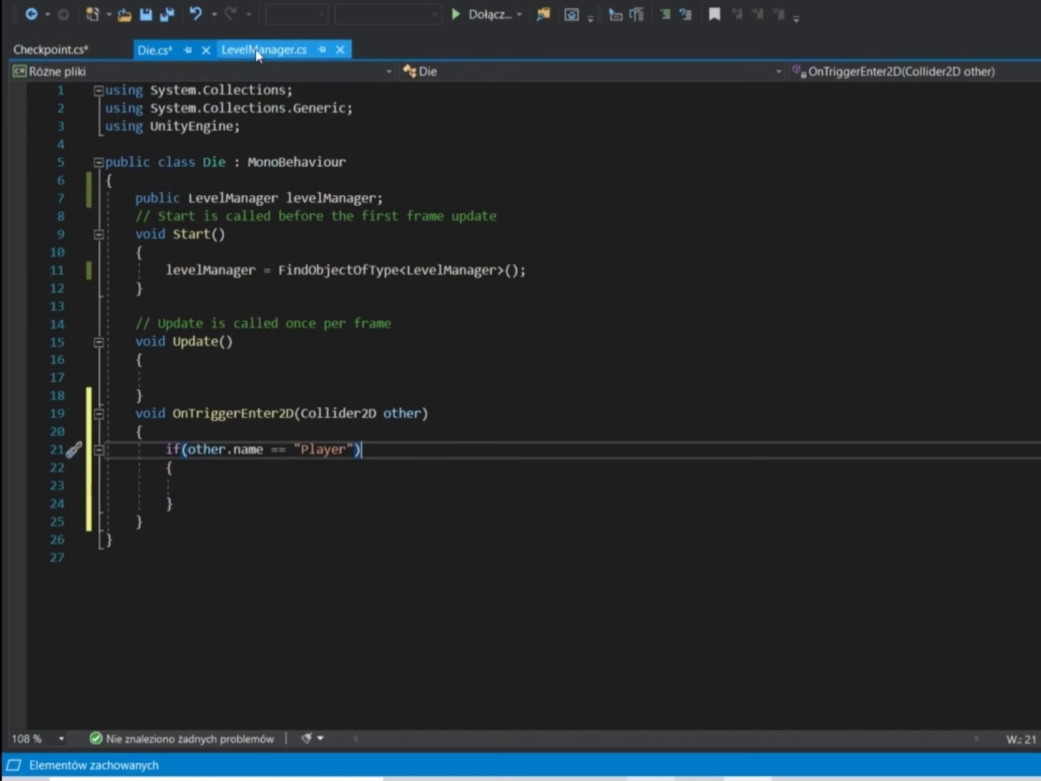
Step: In LevelManager.cs, start a new line after the class's opening brace for a field
left_click(280, 50)
left_click(234, 174)
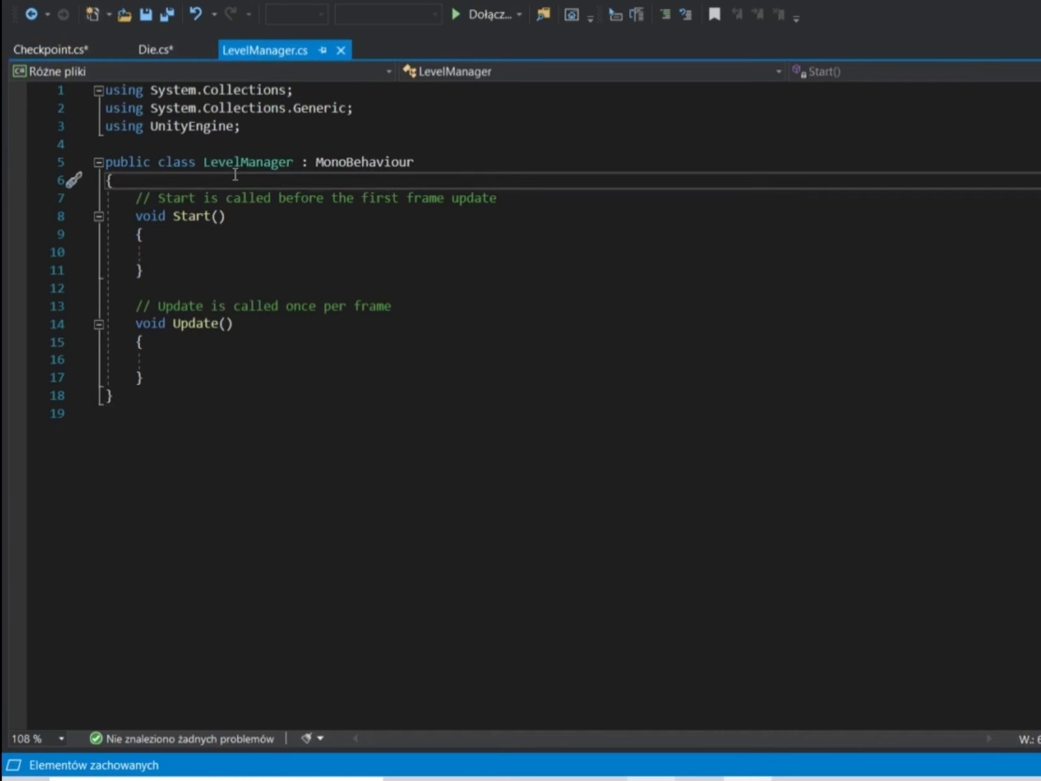
key("Return")
Step: Declare a private Player player; field in LevelManager
type("pri")
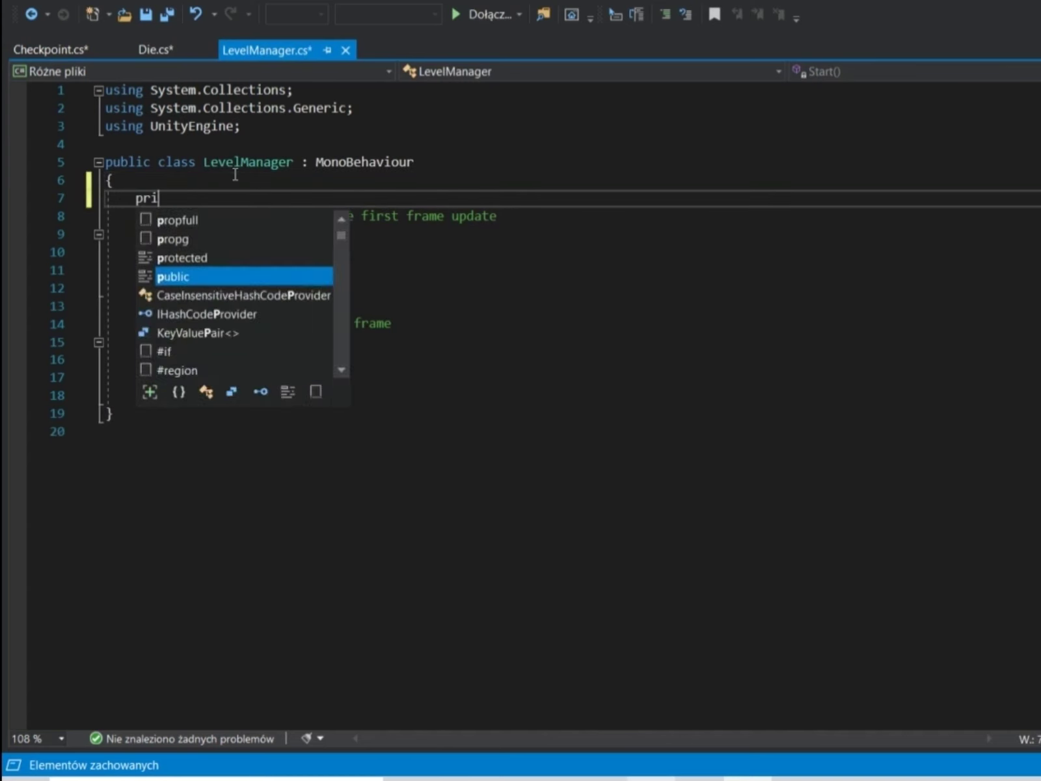
type("vate")
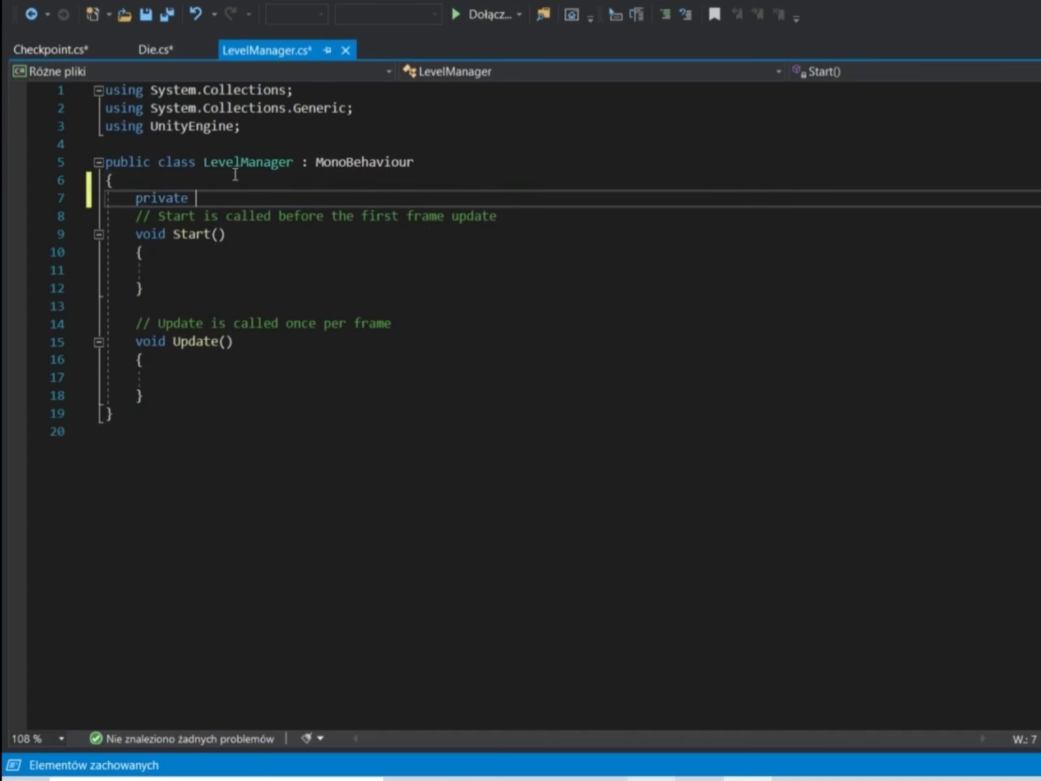
type(" P")
type("lay")
key("BackSpace")
key("BackSpace")
key("BackSpace")
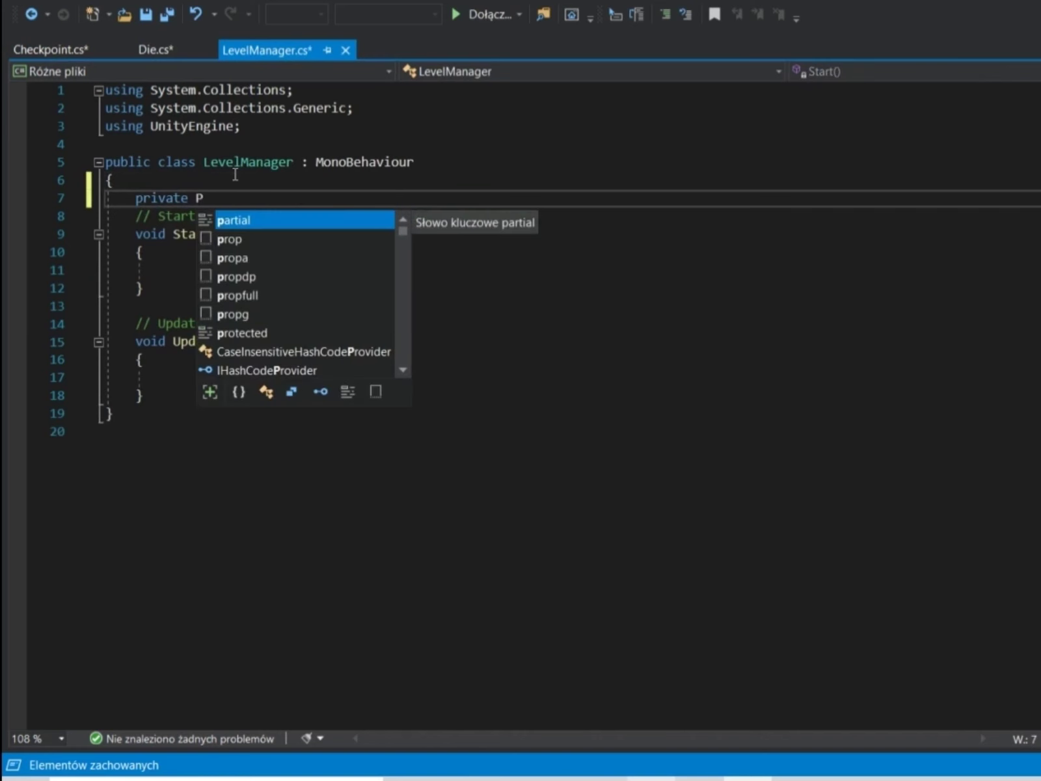
type("layer player")
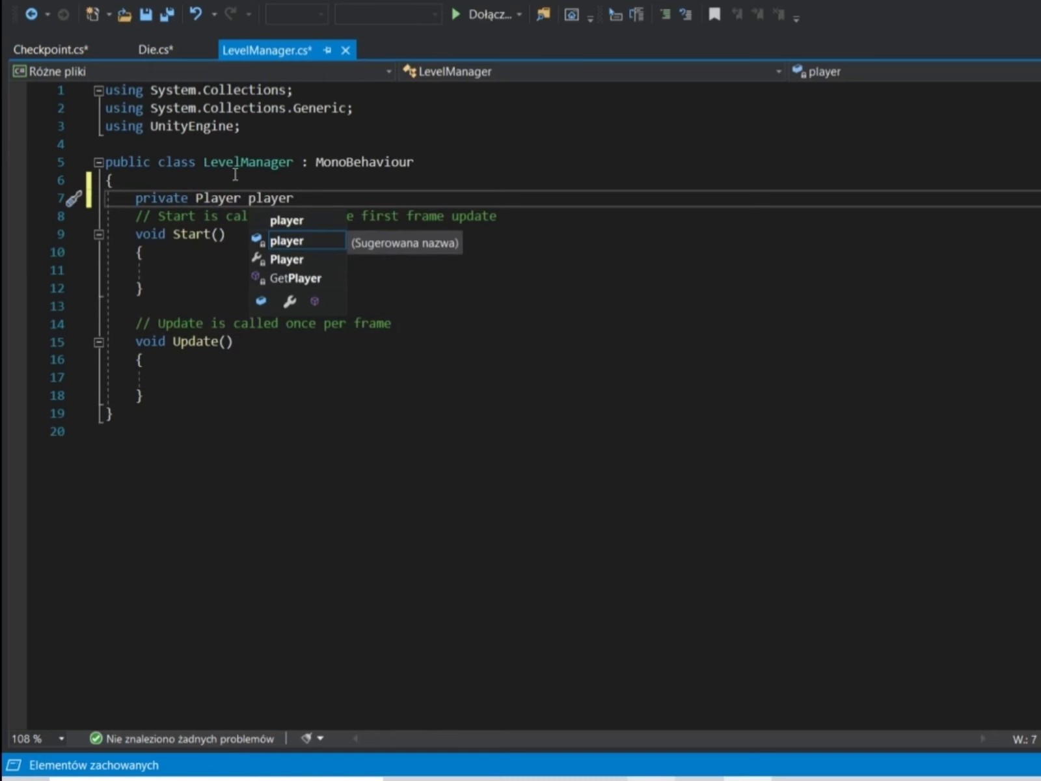
type(";")
Step: Assign player = FindObjectOfType<Player>(); in Start and save LevelManager.cs
left_click(246, 270)
type("player =")
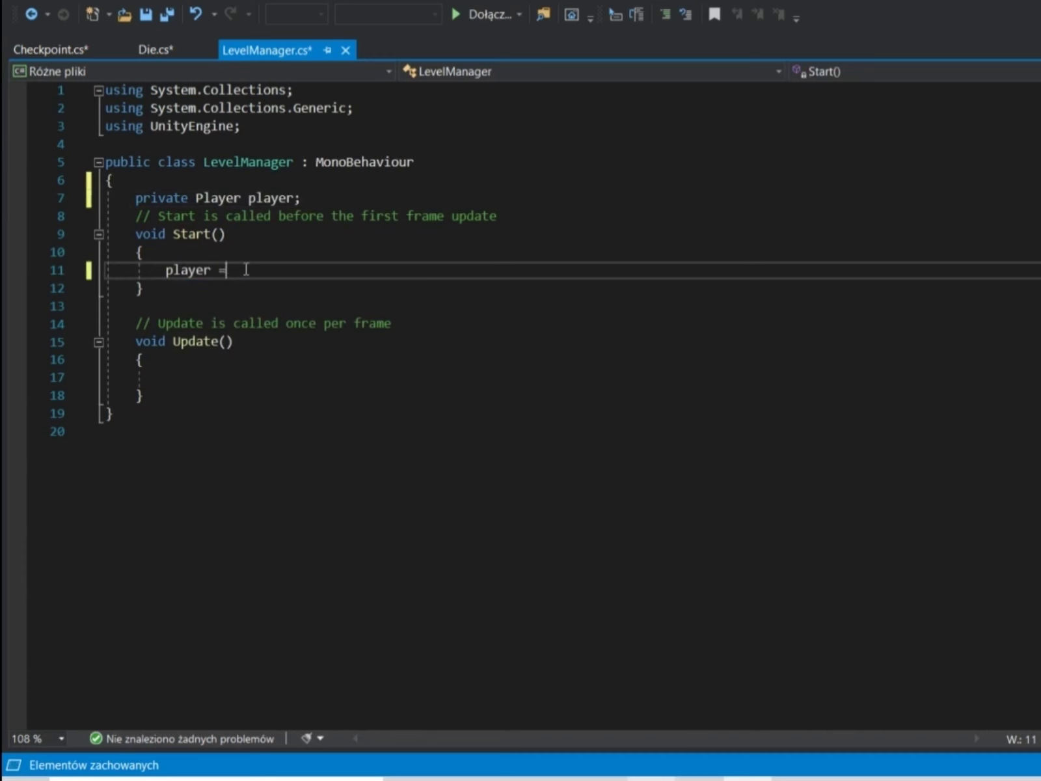
type(" FindObjectOfTYp")
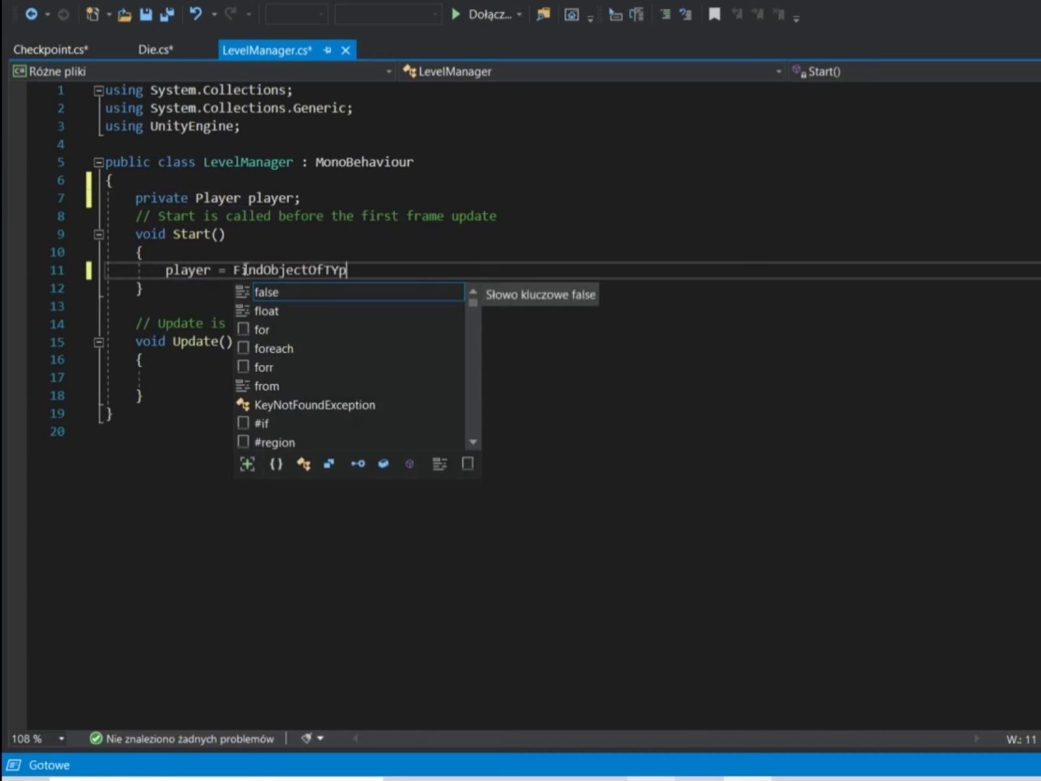
type("e(")
key("BackSpace")
type("<")
key("BackSpace")
type("ype<>")
key("Left")
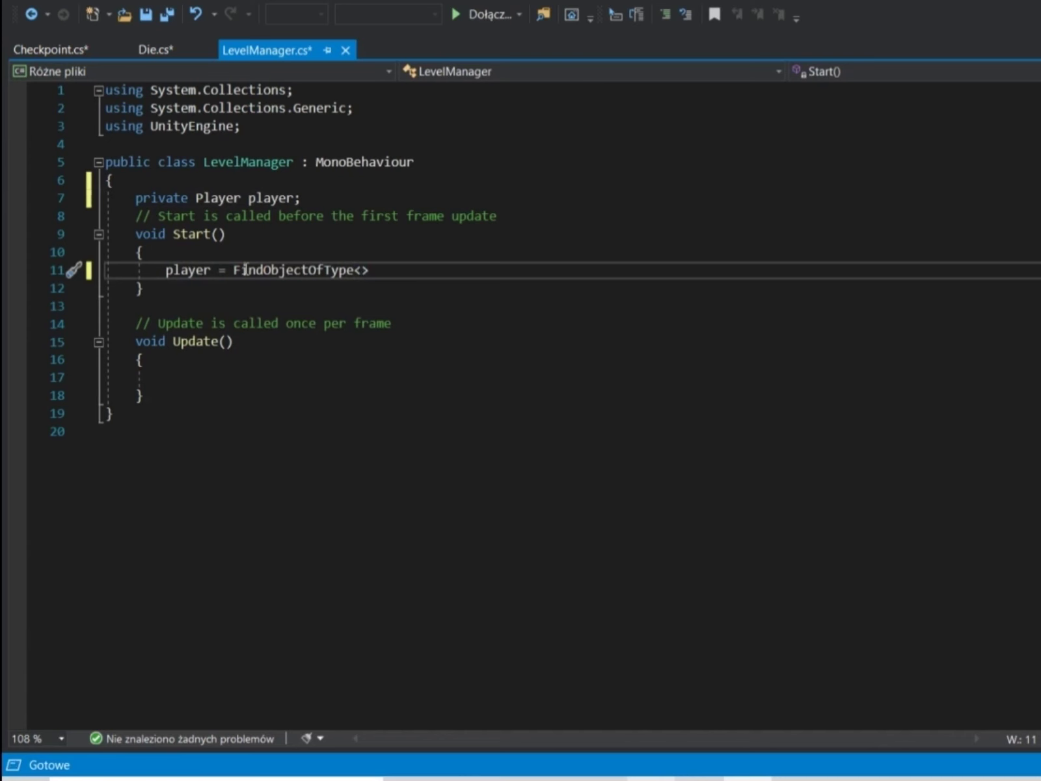
type("Plyae")
key("BackSpace")
key("BackSpace")
key("BackSpace")
type("a")
type("yer")
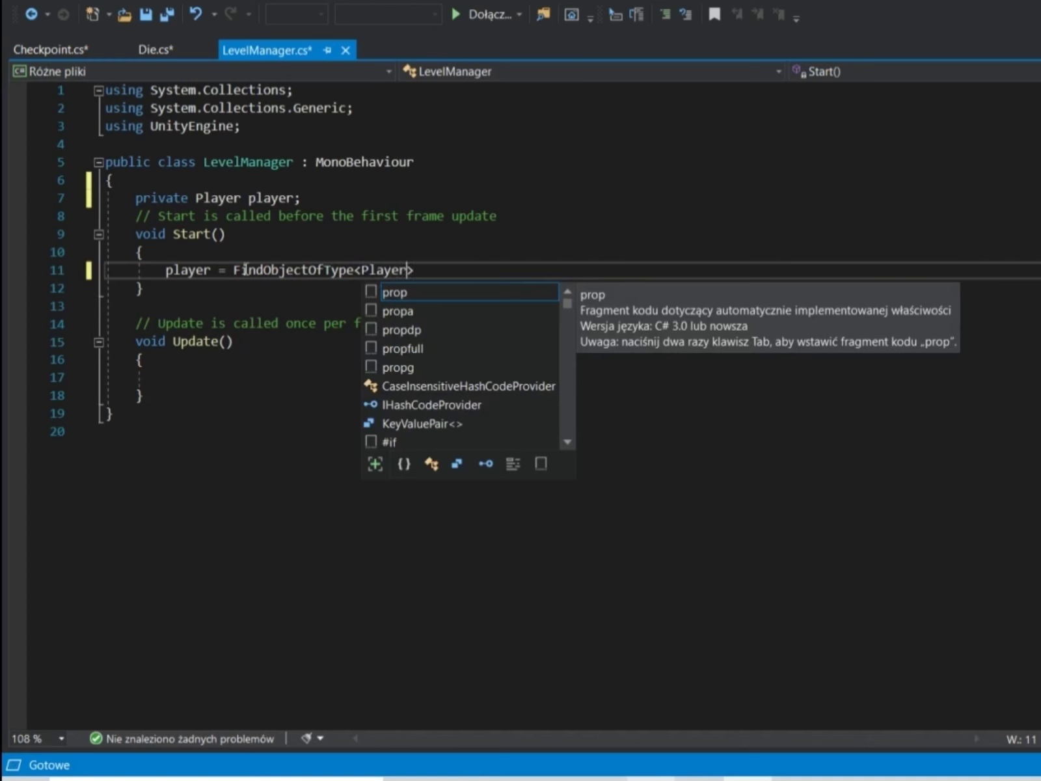
type(">")
key("ctrl+s")
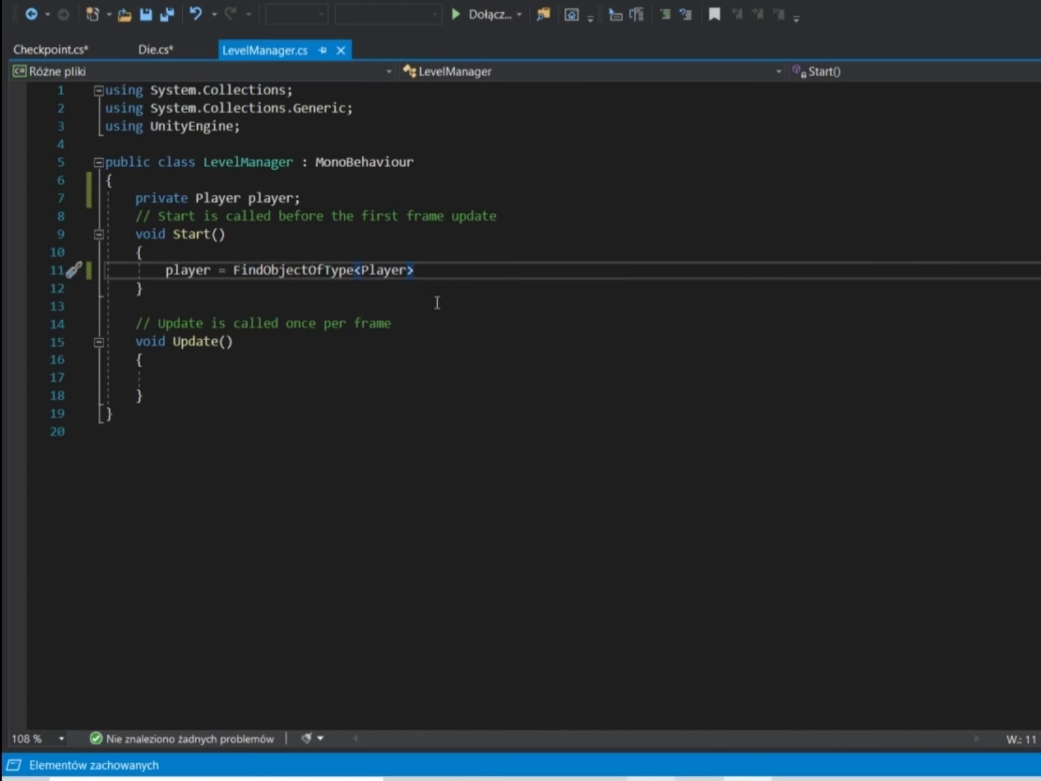
type("(")
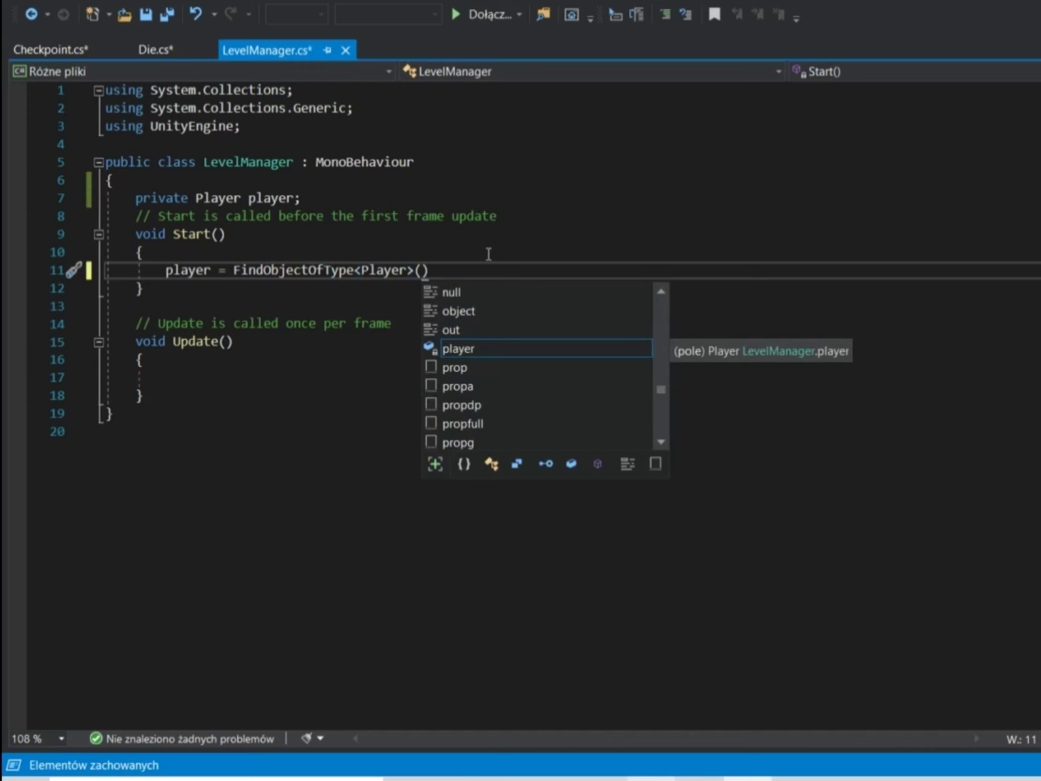
type(");")
key("ctrl+s")
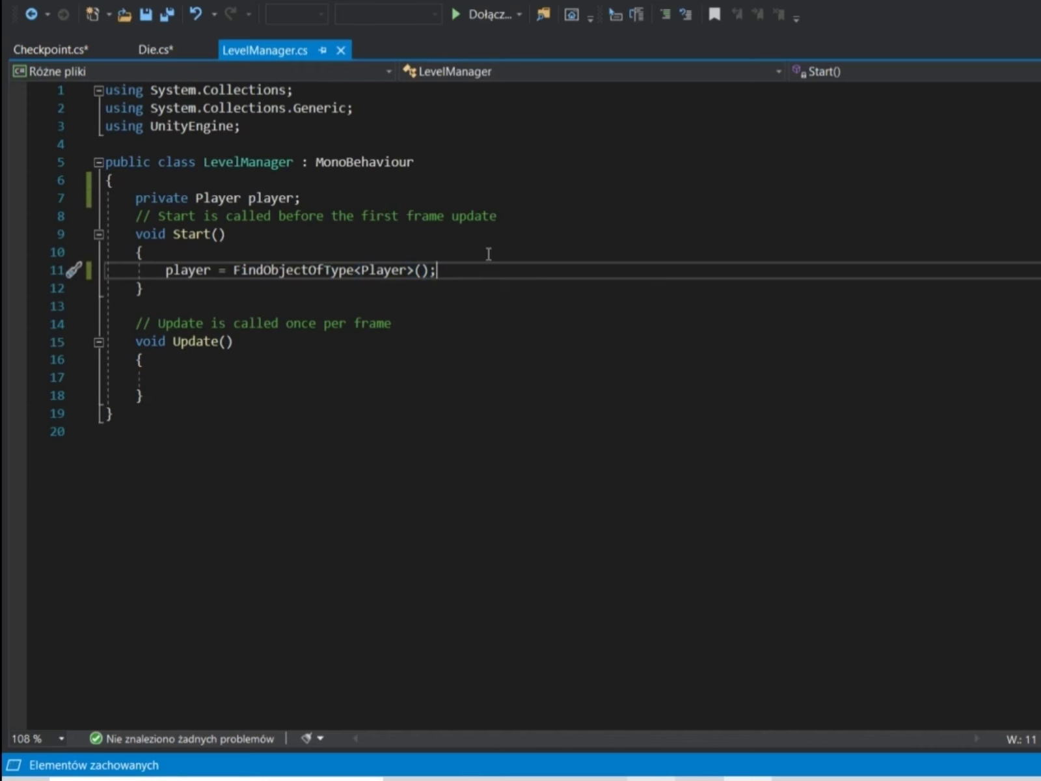
Step: Check the Start, Update and player field lines, ending after the player field declaration
right_click(378, 291)
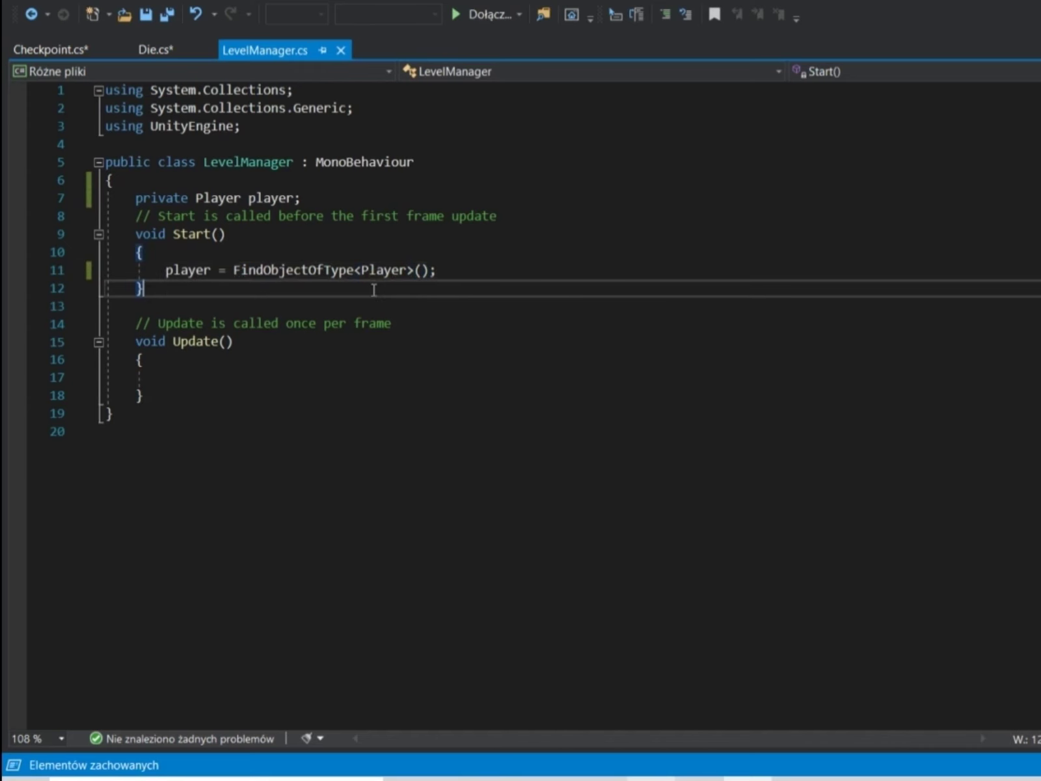
left_click(333, 299)
left_click(430, 274)
left_click(332, 281)
left_click(249, 398)
left_click(274, 378)
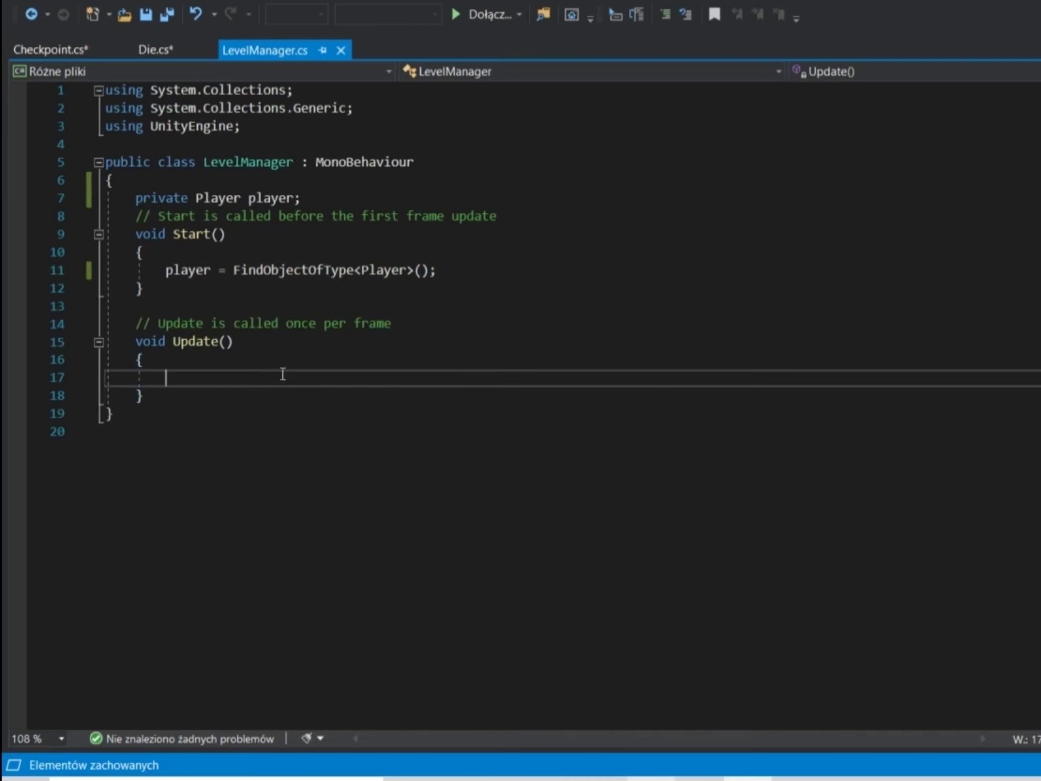
left_click(316, 210)
left_click(314, 188)
left_click(319, 195)
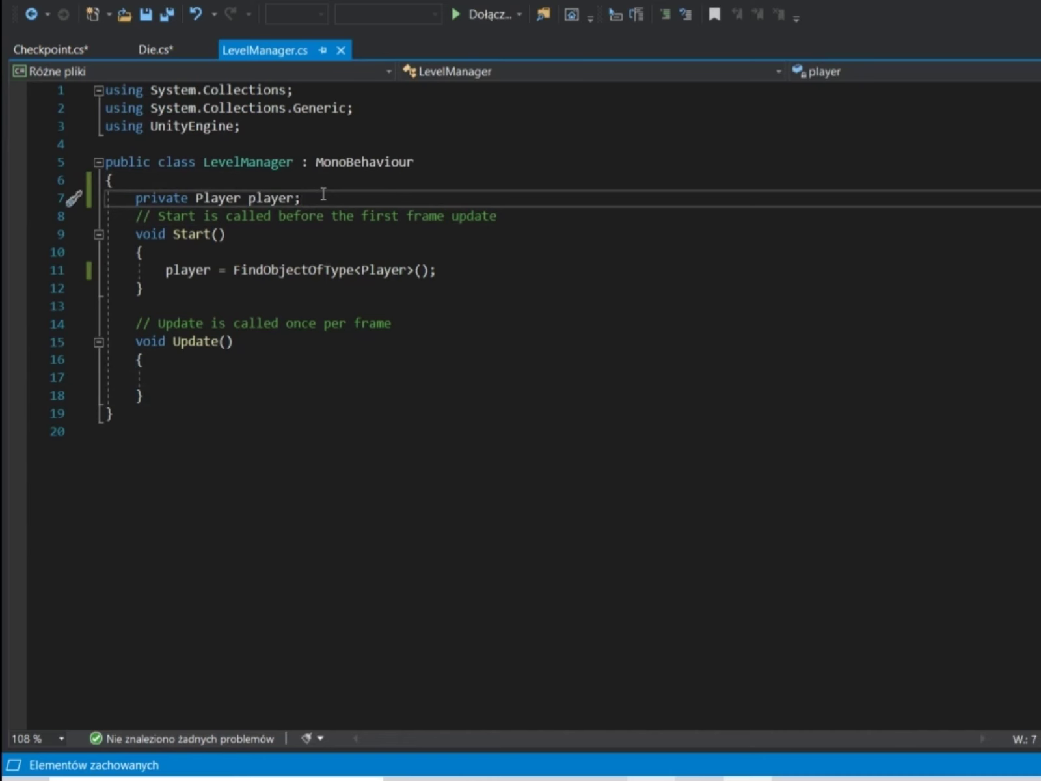
Step: Add public GameObject curCheckpoint; below the player field and save
key("Return")
type("public ")
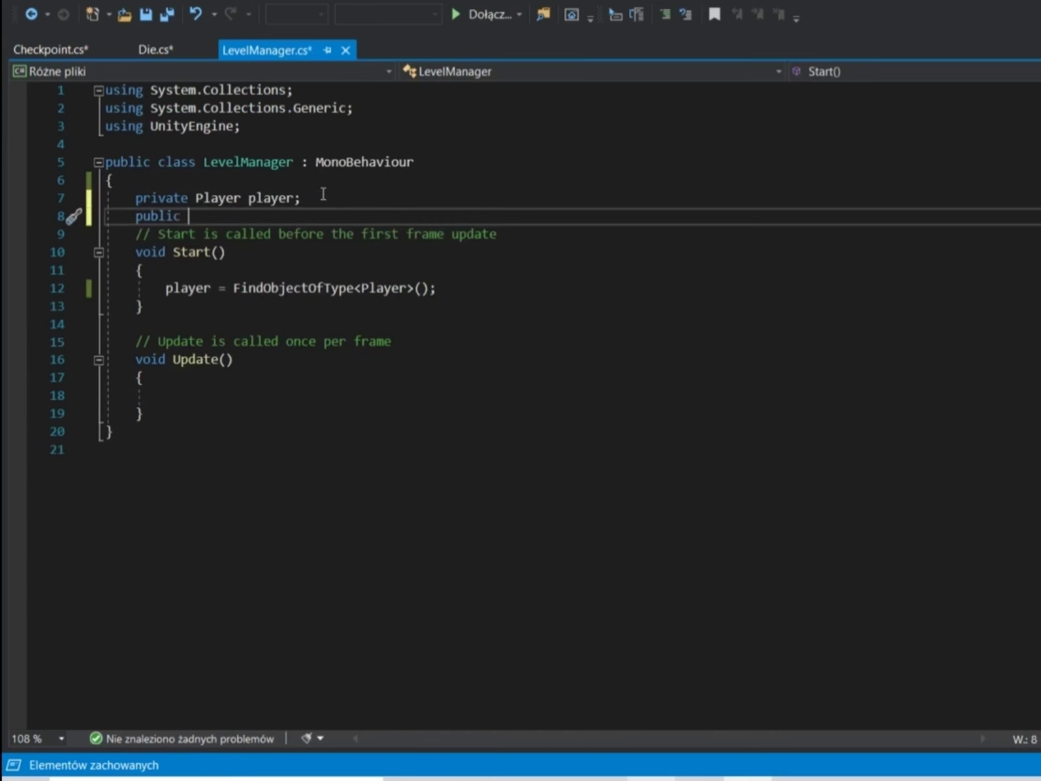
type("Game")
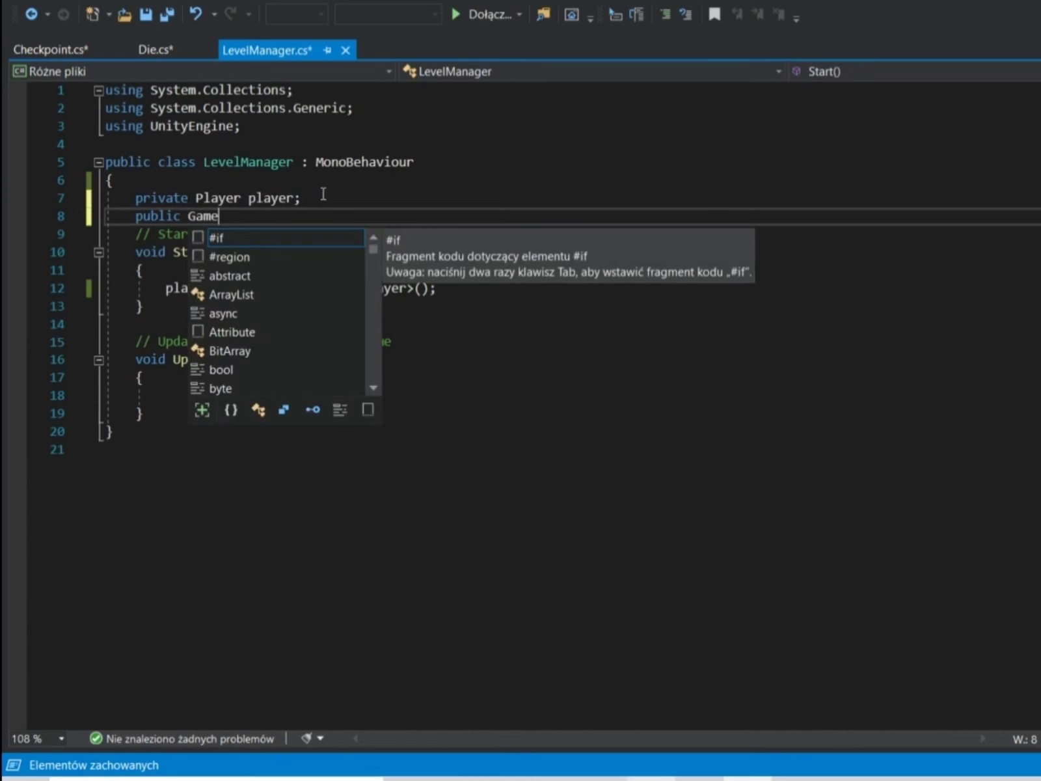
type("Object")
type(" cur")
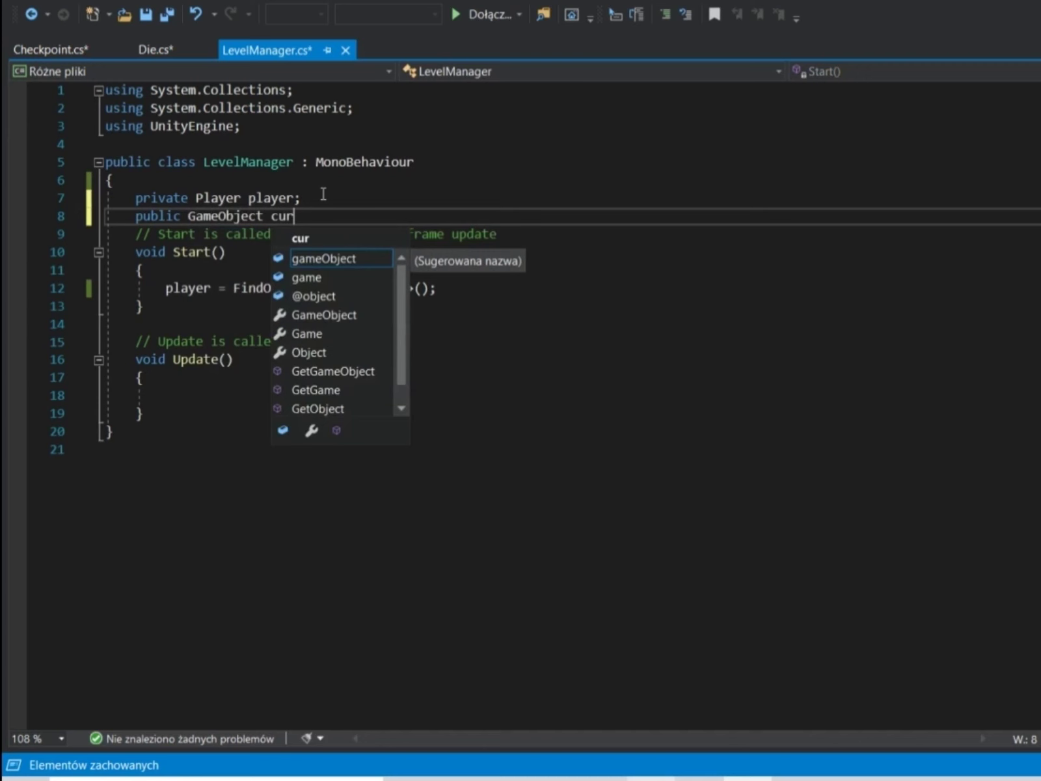
type("Check")
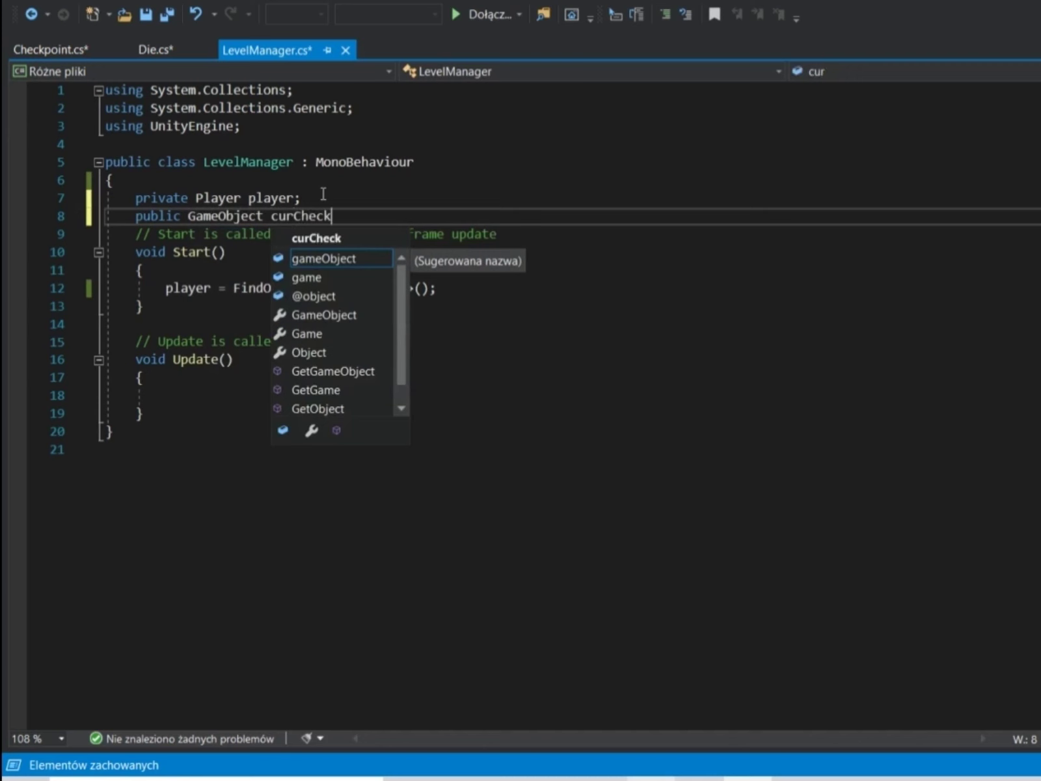
type("pointl")
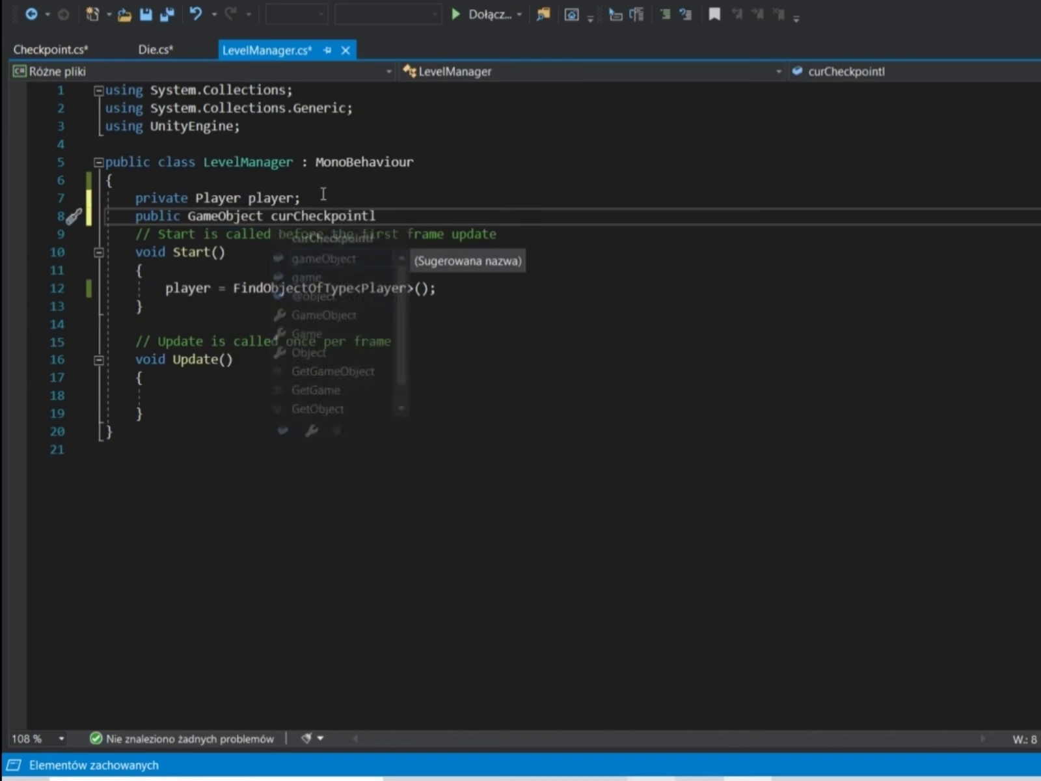
key("BackSpace")
key("Escape")
type(";")
key("ctrl+s")
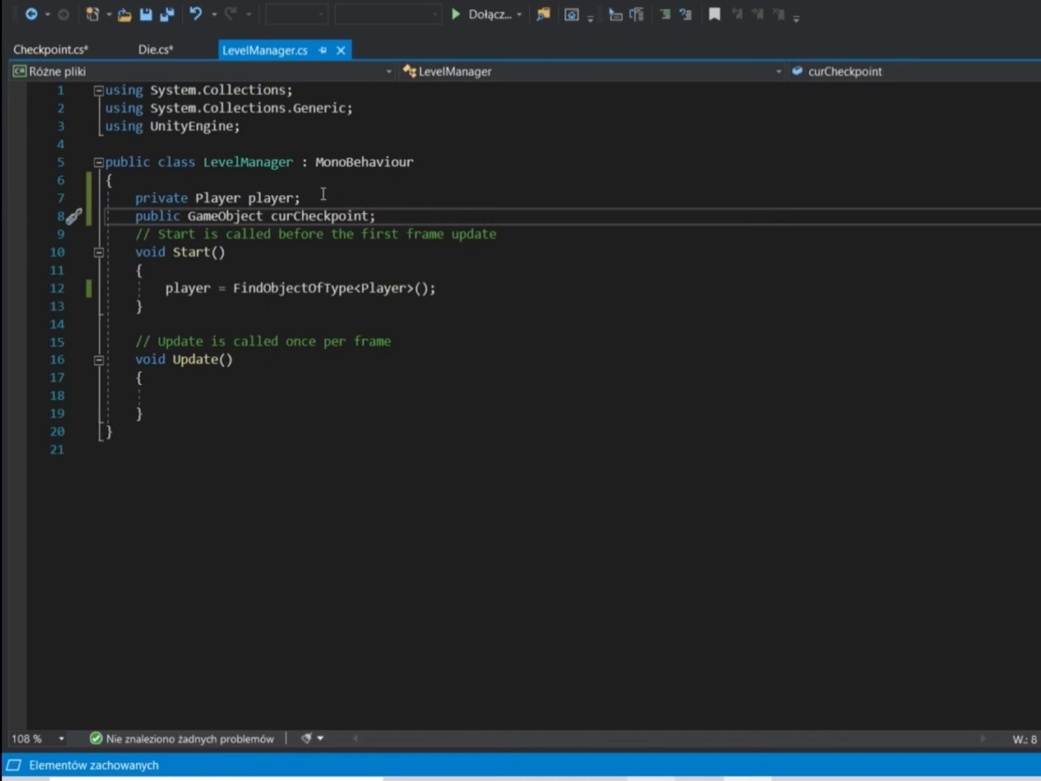
Step: Highlight the new curCheckpoint declaration, briefly view Die.cs, and return to LevelManager.cs
left_click(323, 195)
right_click(323, 195)
left_click(251, 216)
left_click_drag(250, 216, 223, 238)
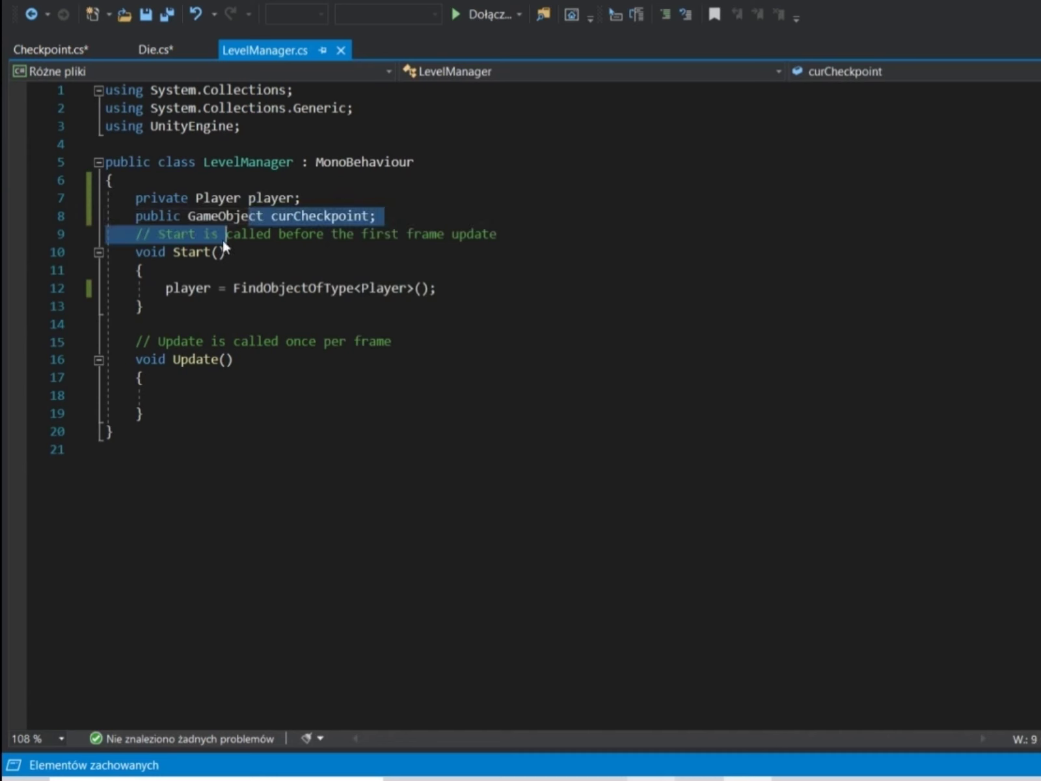
left_click(222, 416)
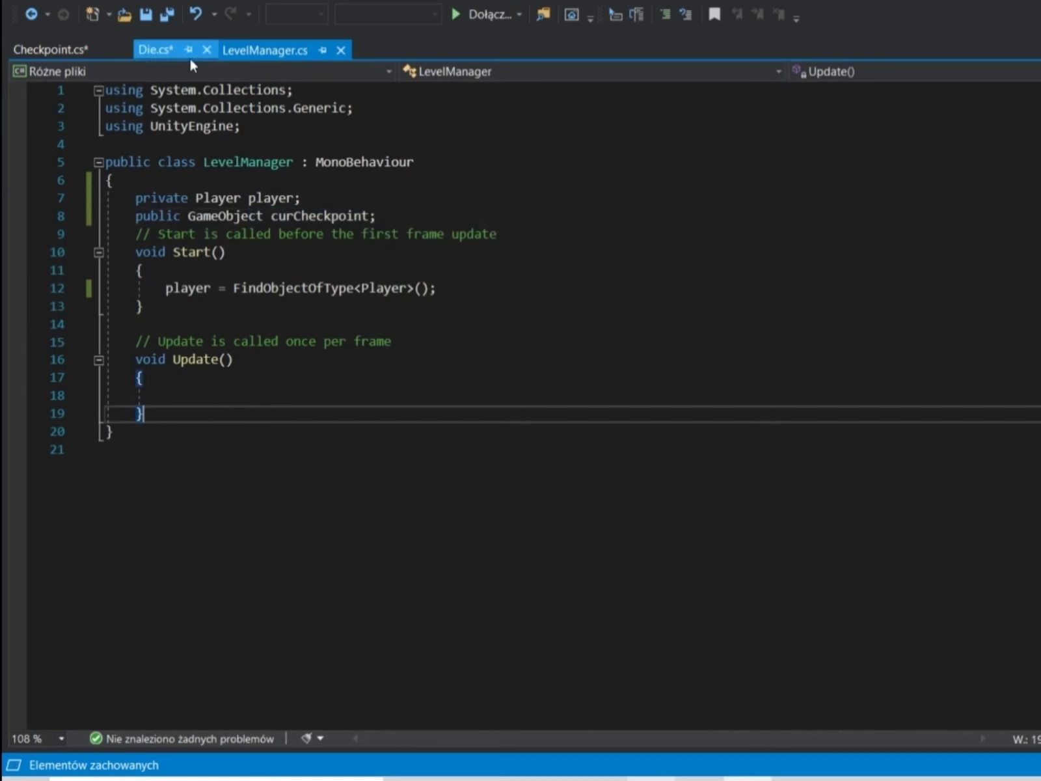
left_click(147, 52)
left_click(227, 50)
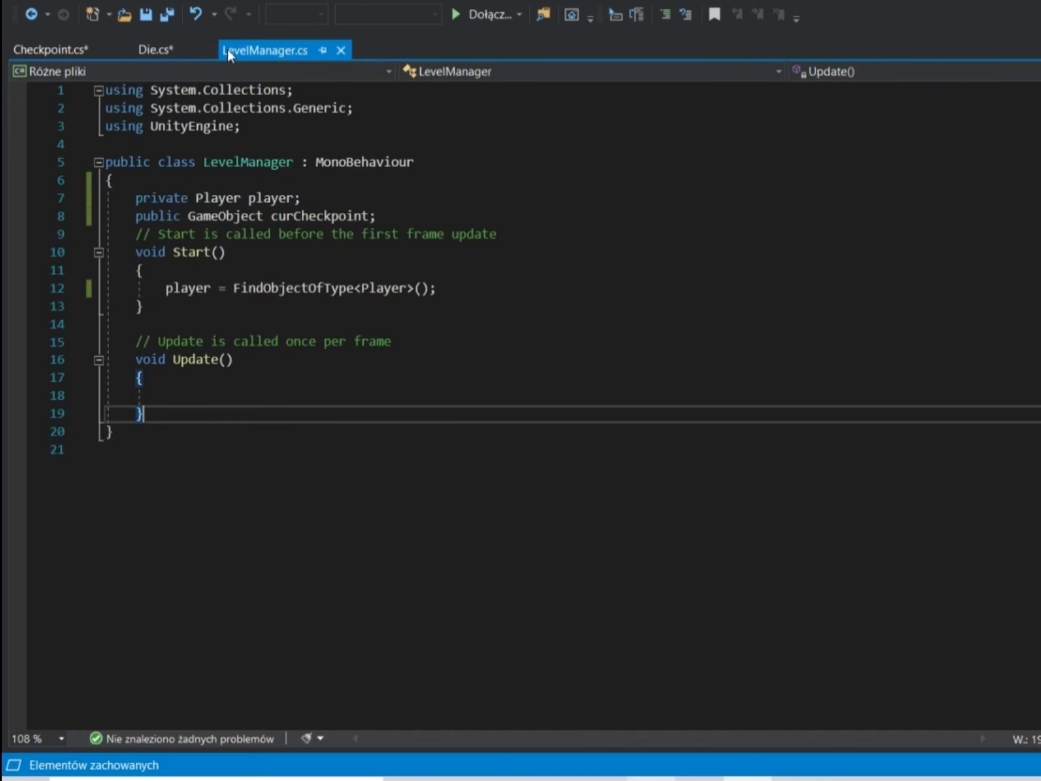
Step: Add a public void Respawn() method after Update in LevelManager
key("Return")
type("void")
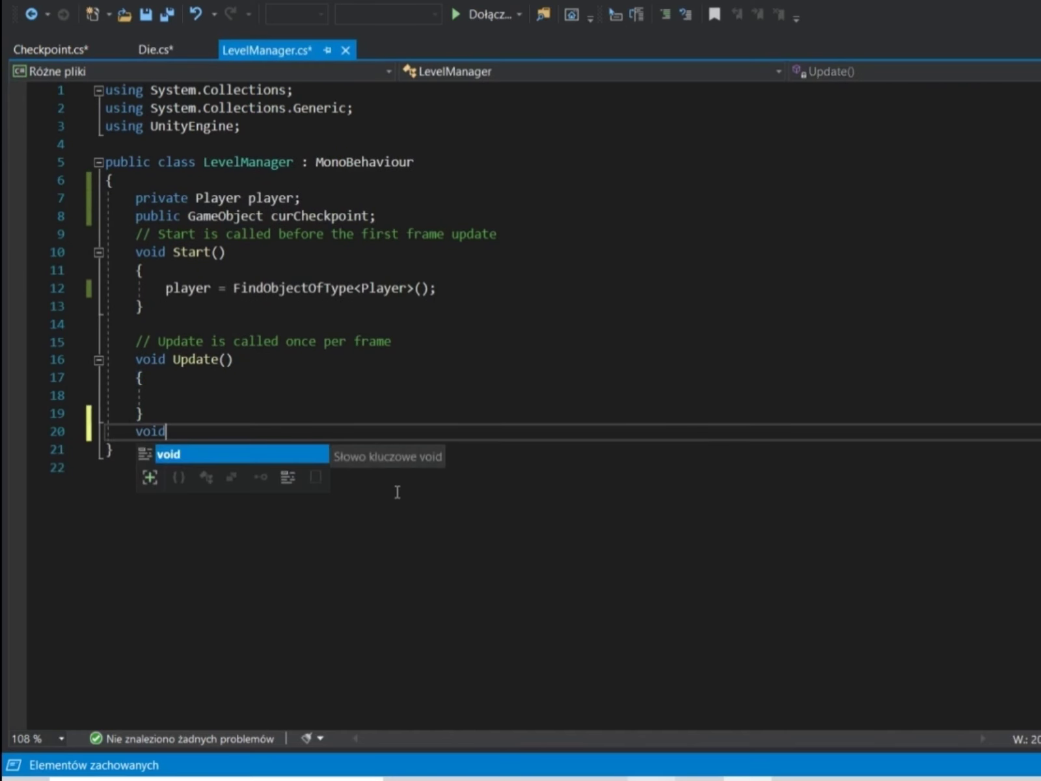
type(" Respawn")
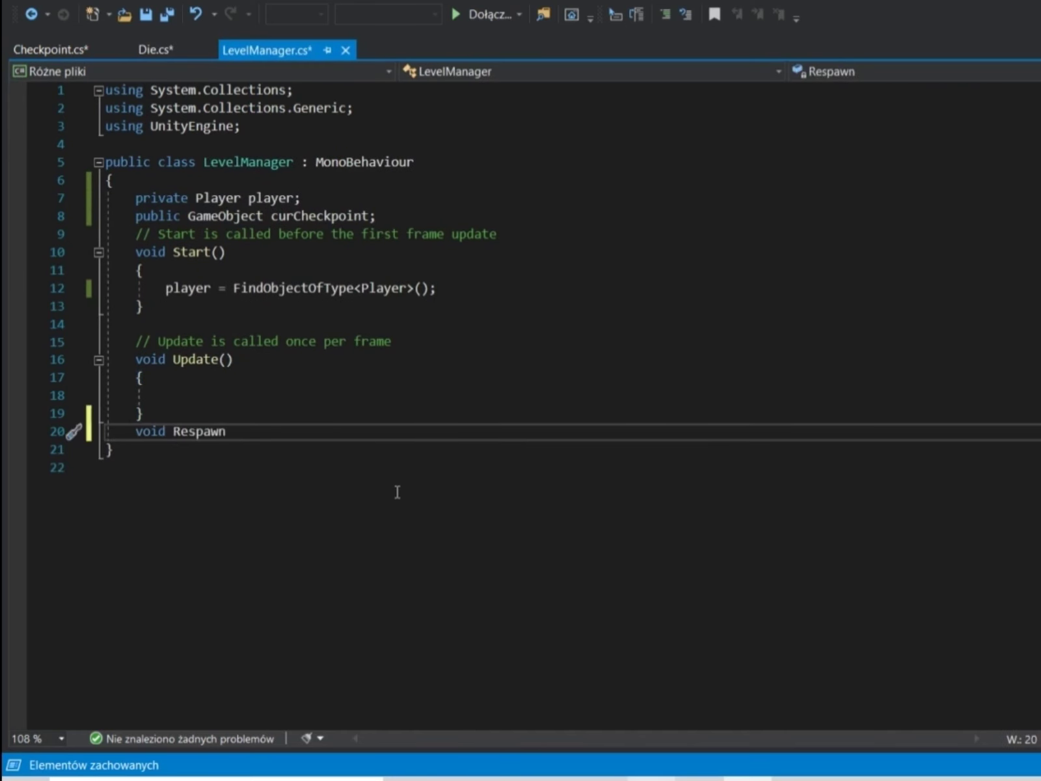
type(" {")
key("Return")
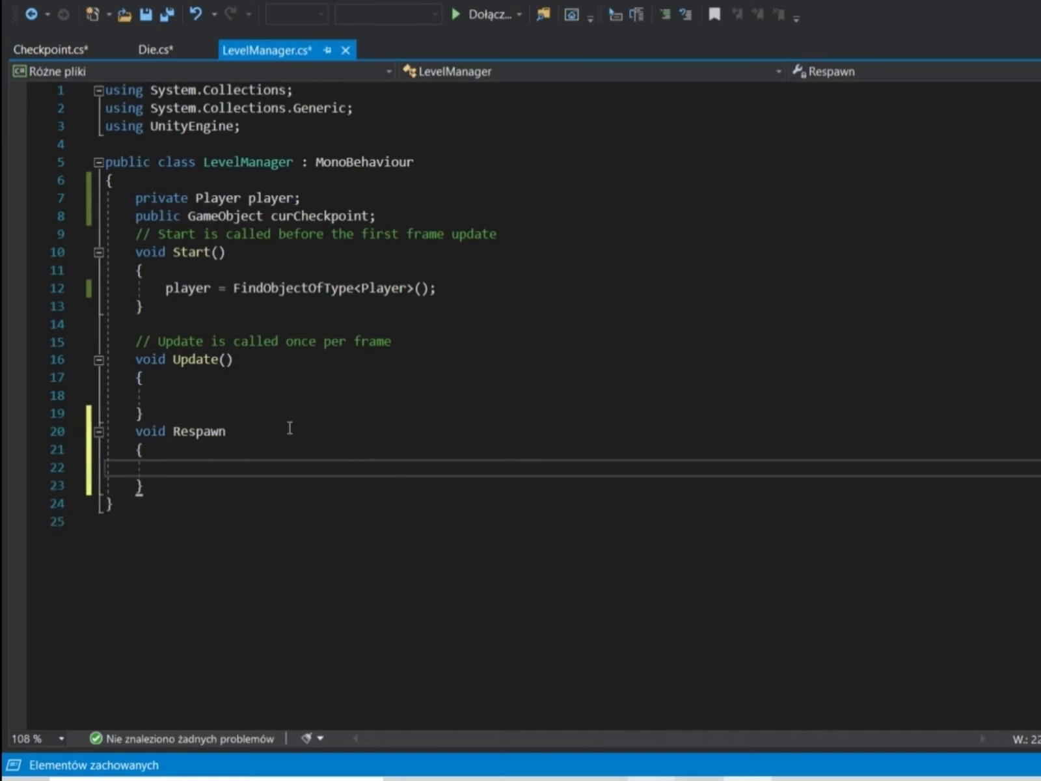
left_click(289, 428)
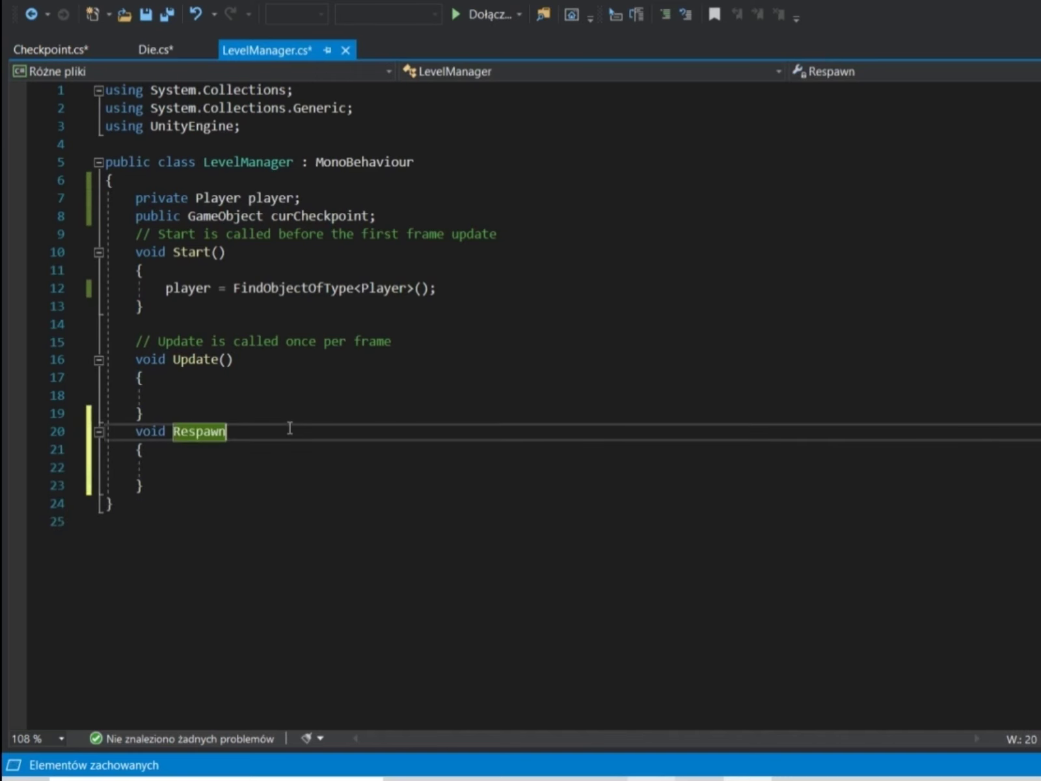
left_click(263, 464)
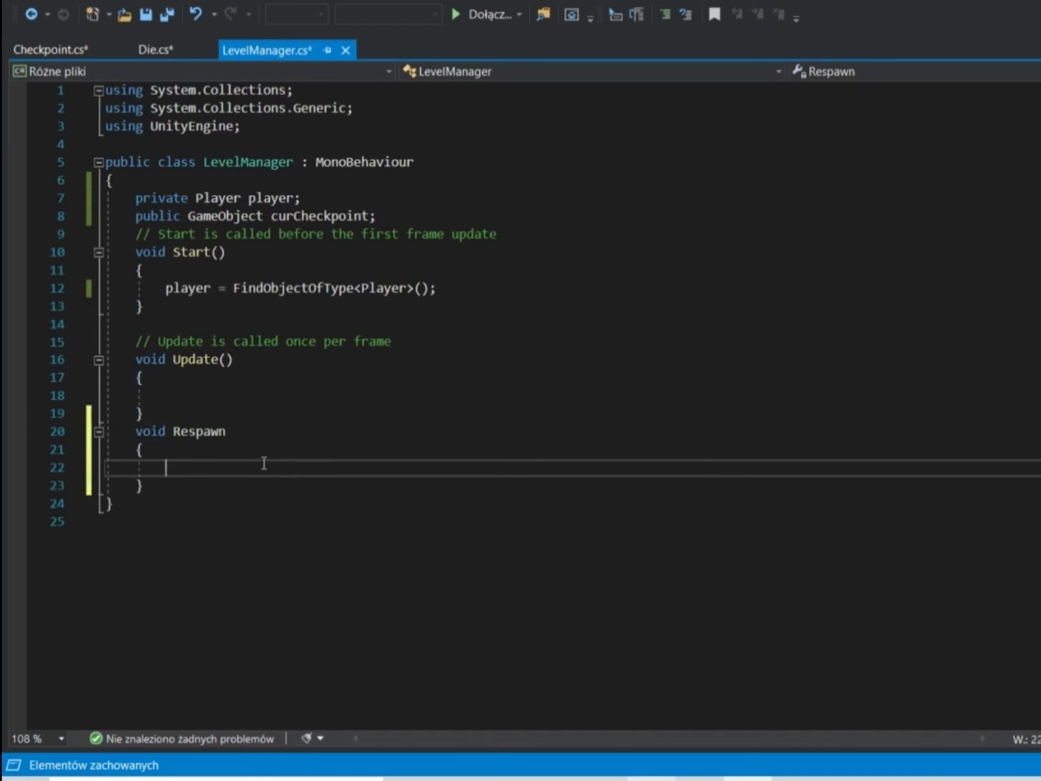
left_click(246, 430)
type("()")
key("Left")
key("Left")
key("Left")
type("public")
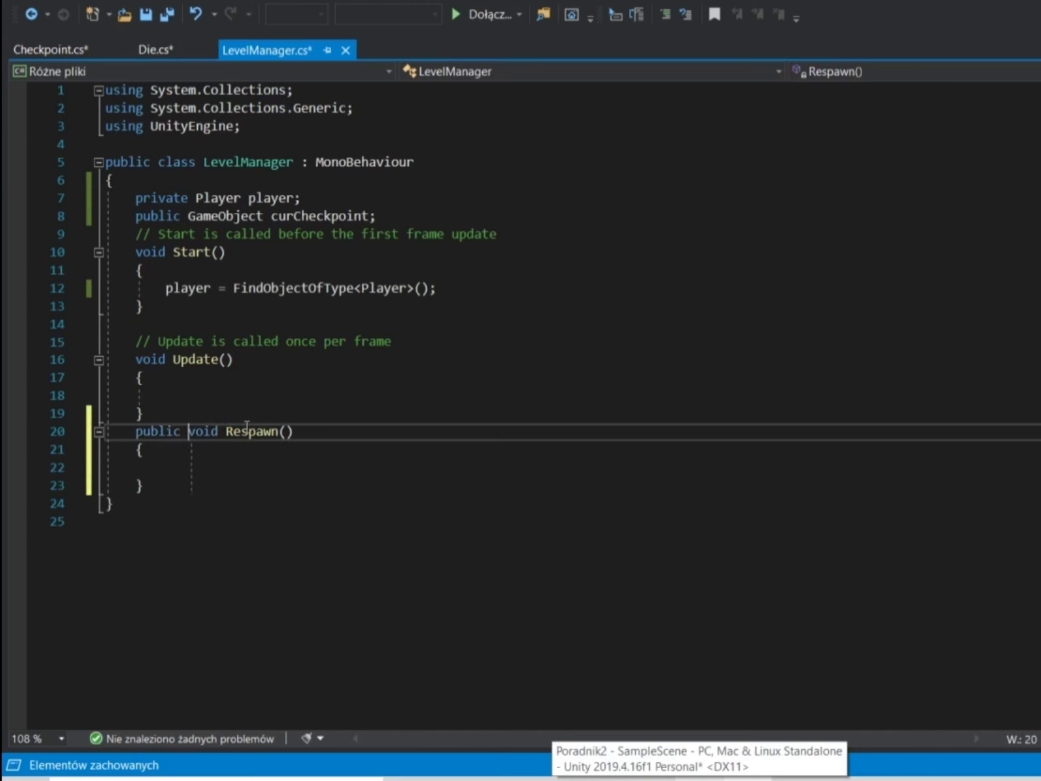
Step: Type Debug.Log("Respawn") inside the Respawn method body
left_click(236, 466)
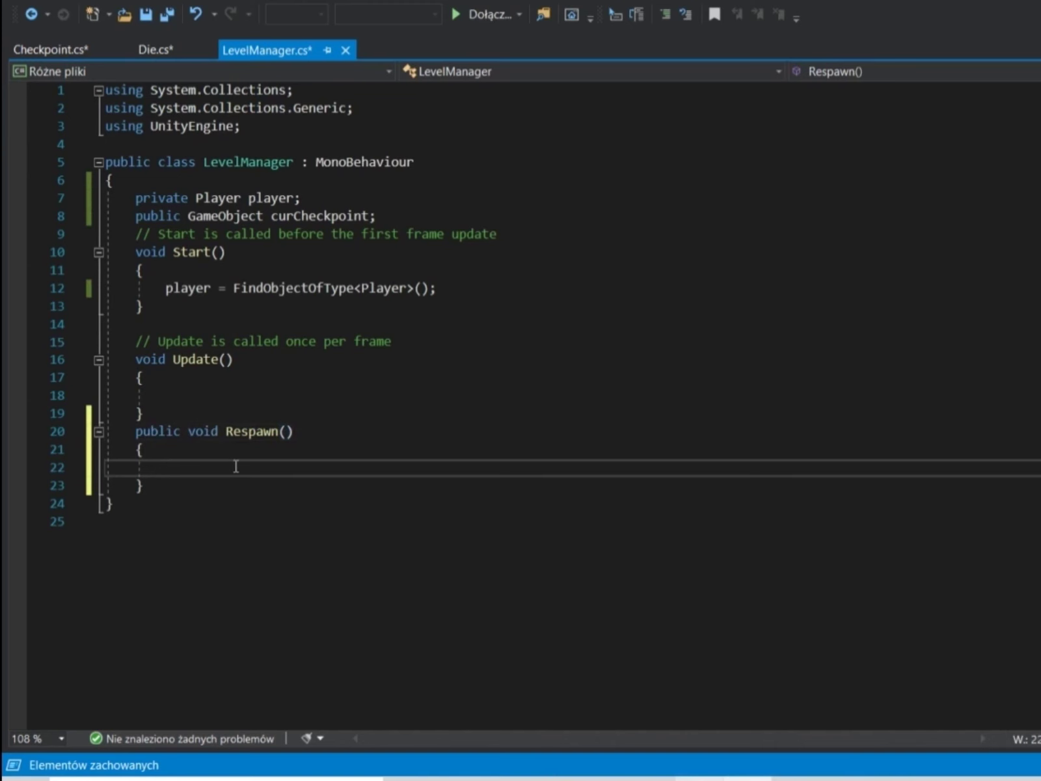
right_click(236, 467)
left_click(204, 469)
type("Debug.Log")
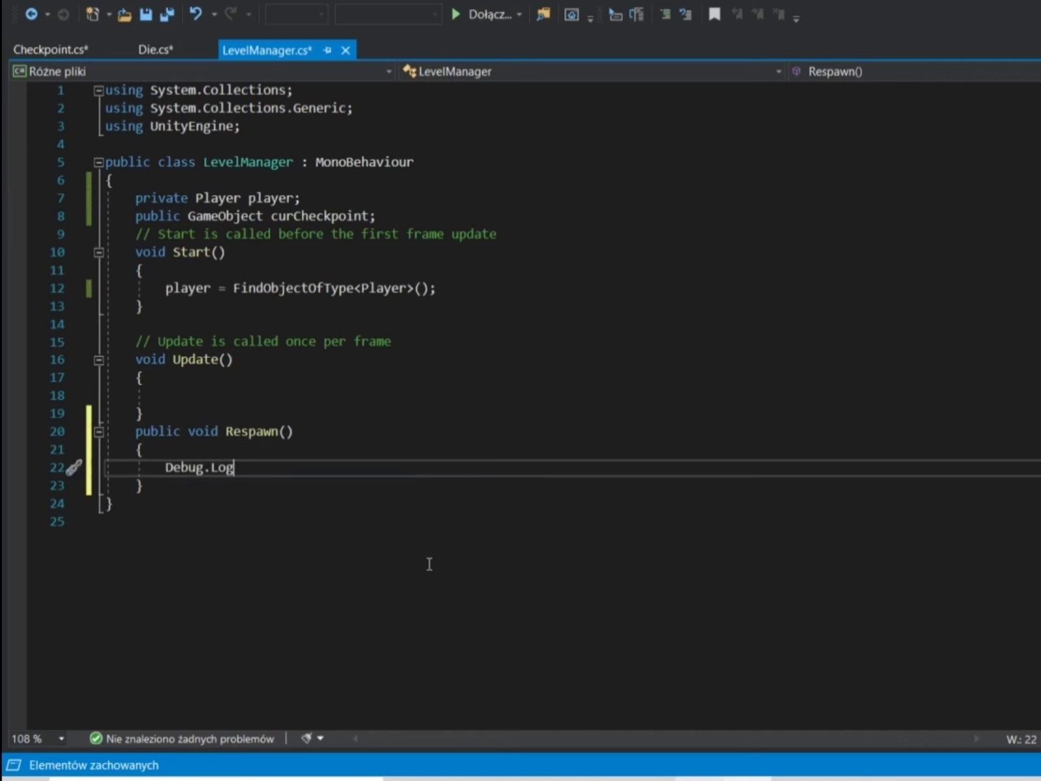
type("(\"")
type("Respawn")
Step: Add Debug.Log("New Checkpoint") inside Checkpoint.cs's Player check block
left_click(30, 49)
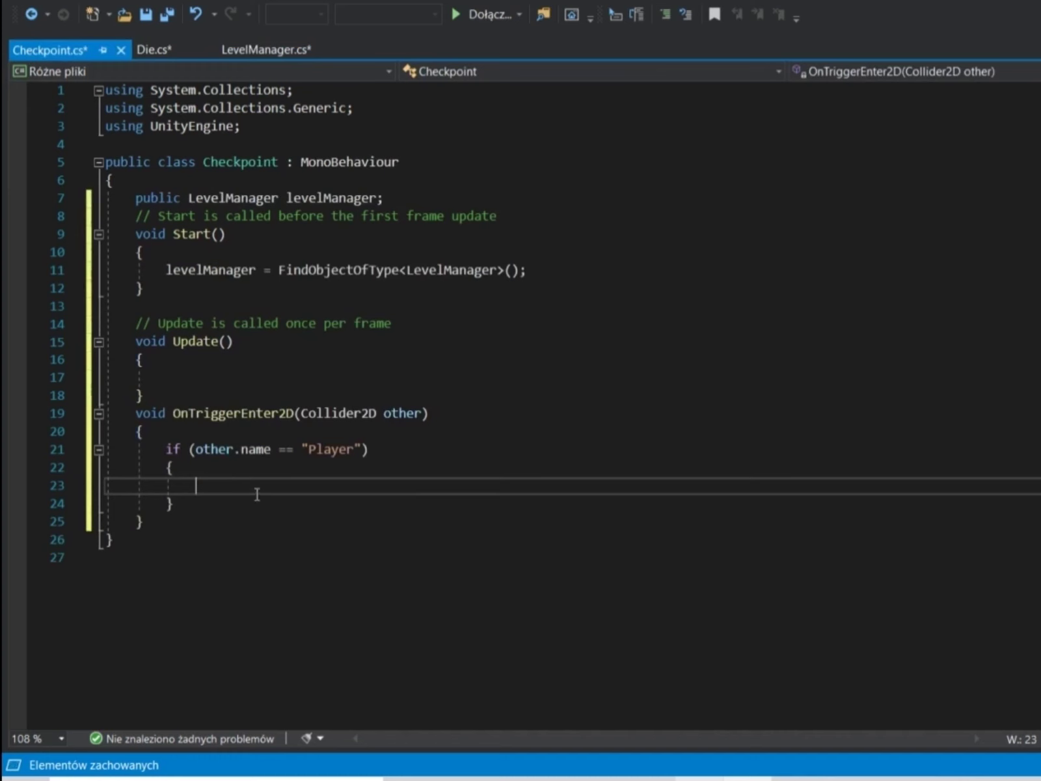
type("Debug.Log")
type("(\"")
type("New Checkpoint")
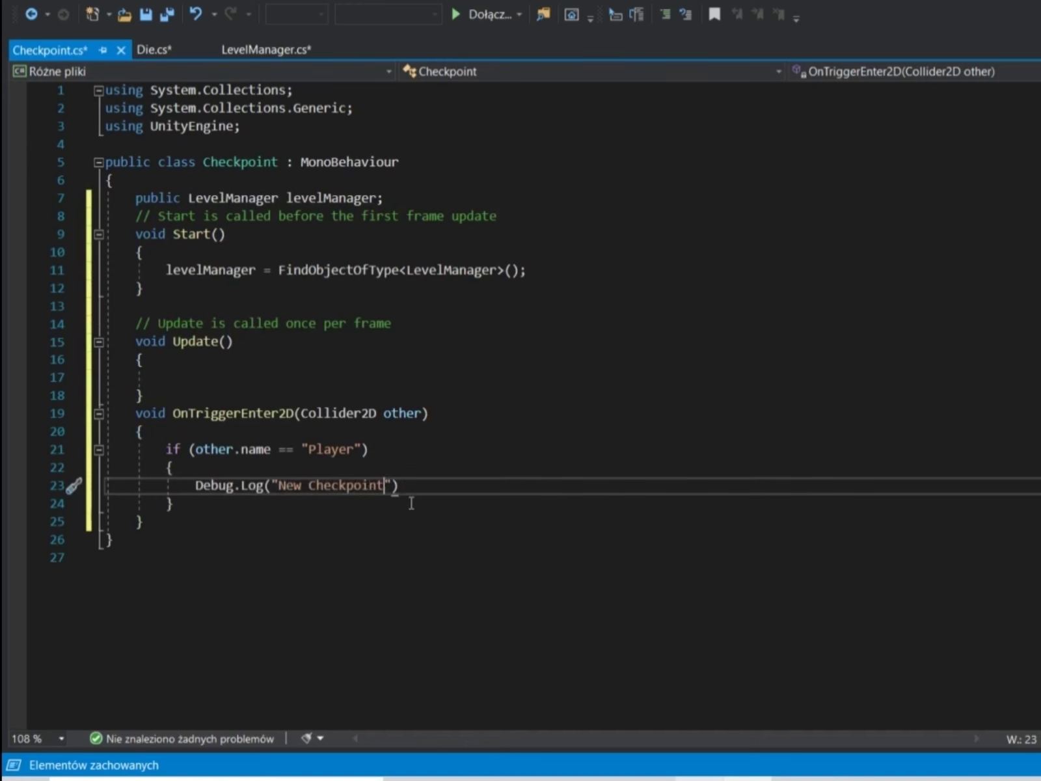
right_click(409, 500)
left_click(397, 486)
left_click(260, 49)
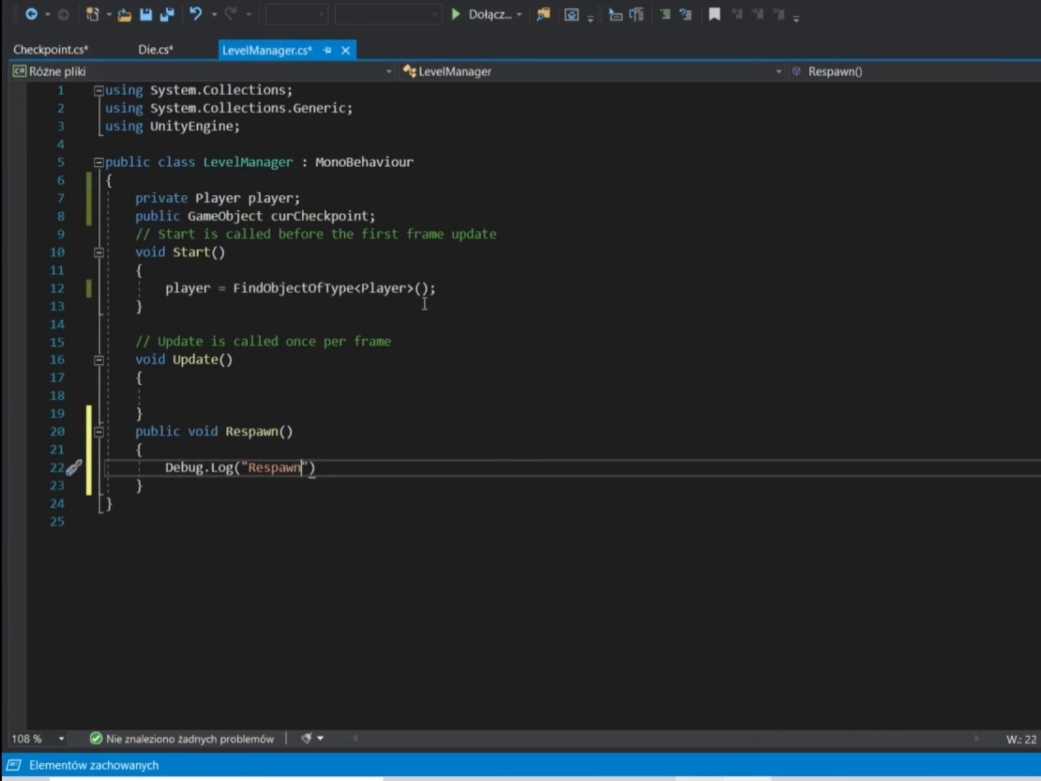
left_click(376, 468)
Step: Type Debug.Log("Respawn") inside Die's Player check and save, briefly checking LevelManager
left_click(155, 49)
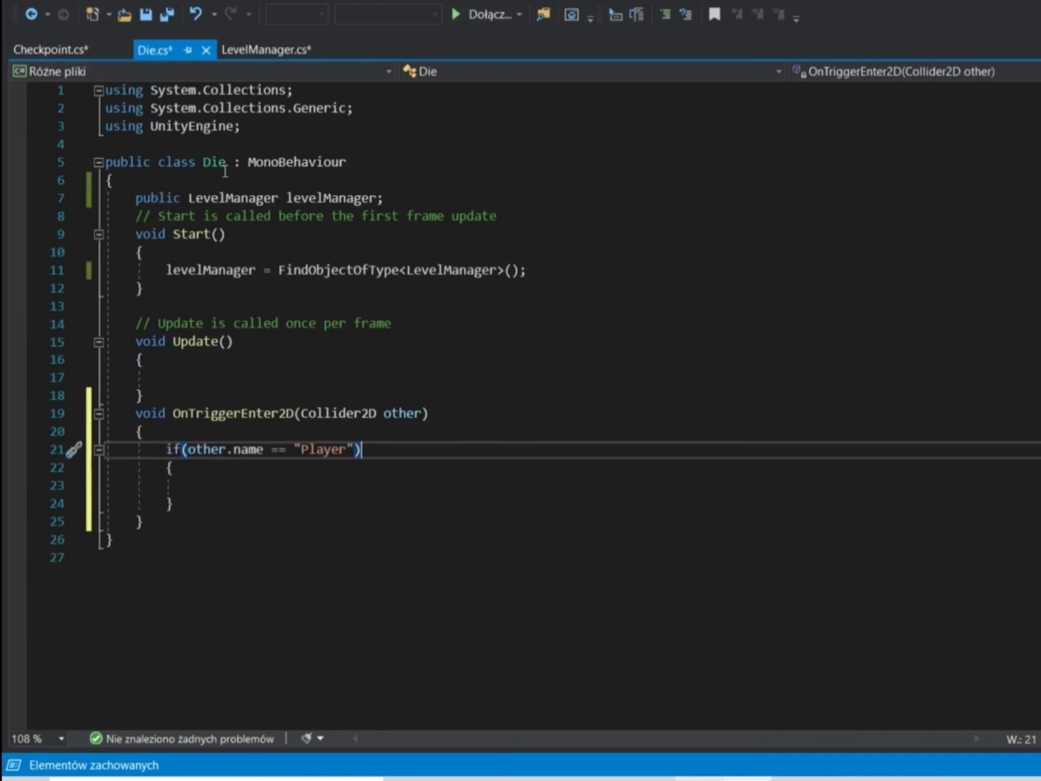
left_click(276, 482)
type("Debug")
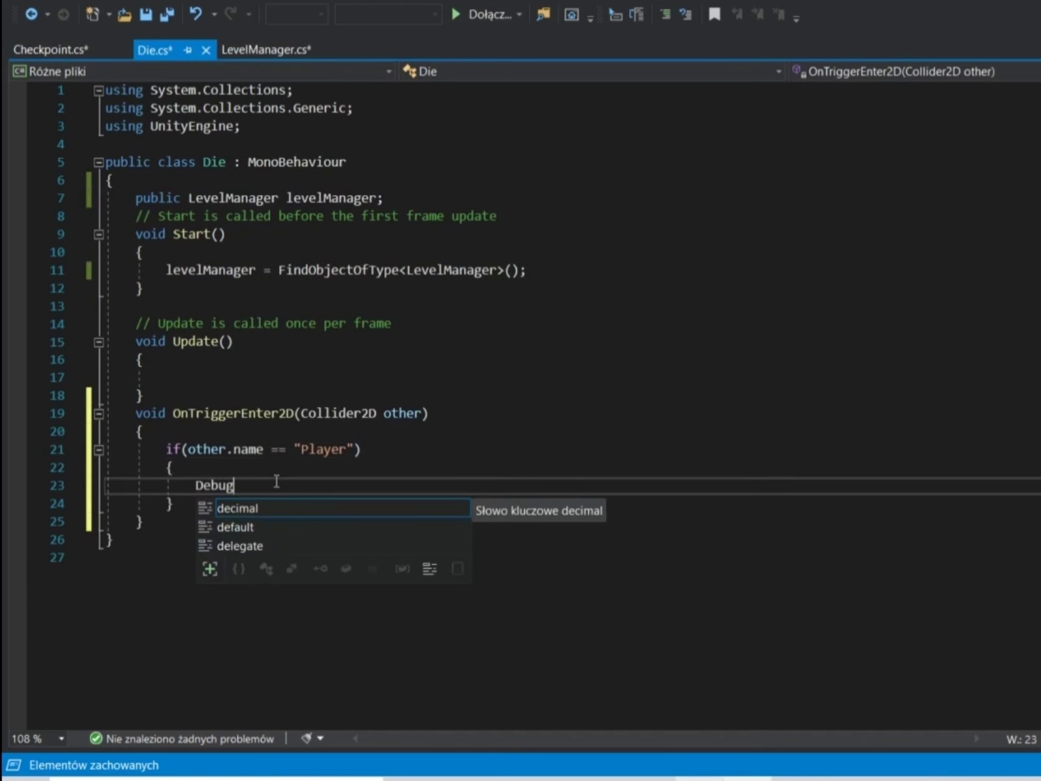
type(".")
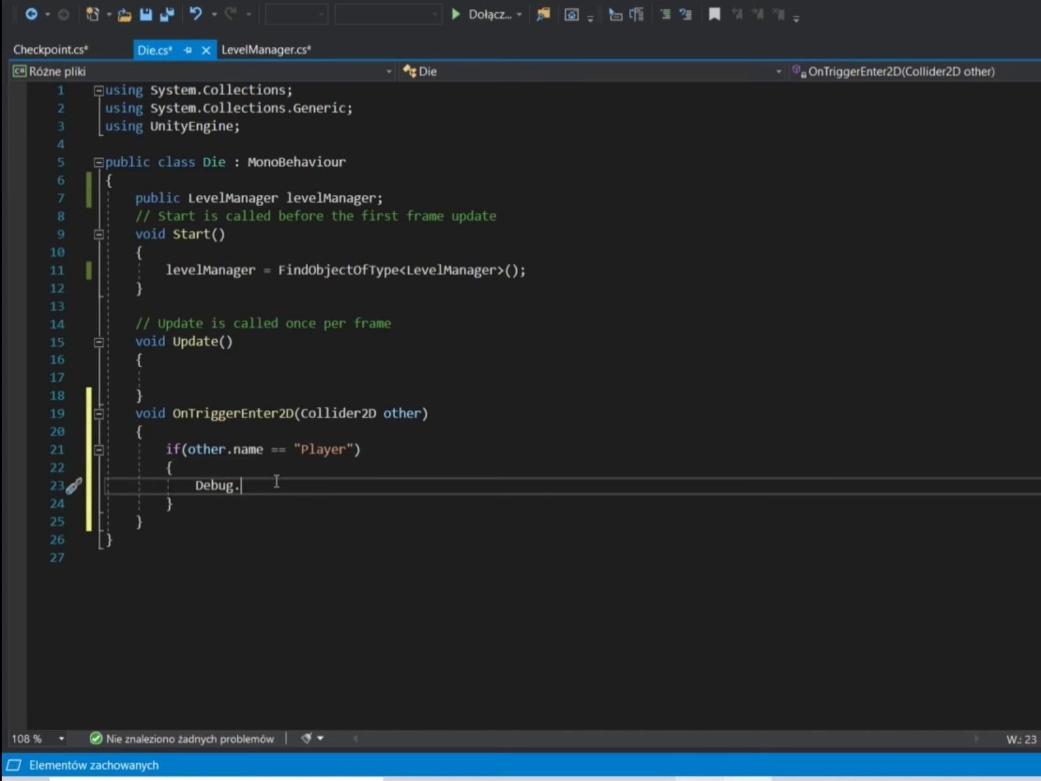
type("Log")
type("(\"")
type("Respawn")
key("ctrl+s")
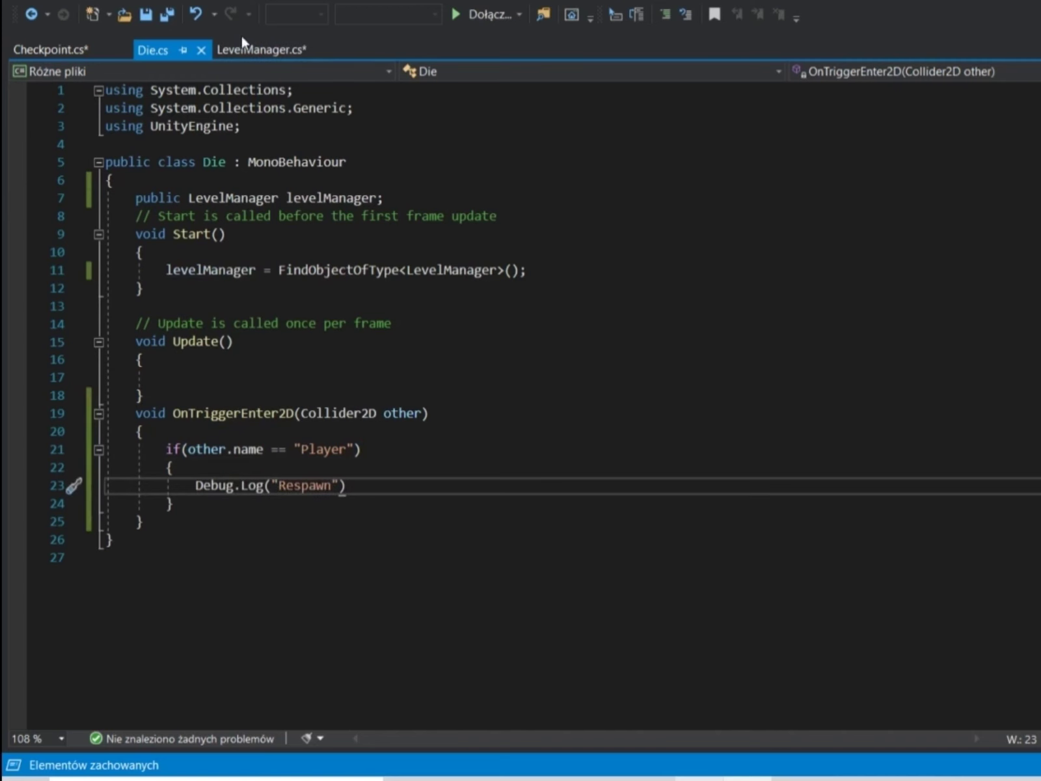
left_click(245, 49)
left_click(337, 483)
left_click(348, 468)
left_click(153, 49)
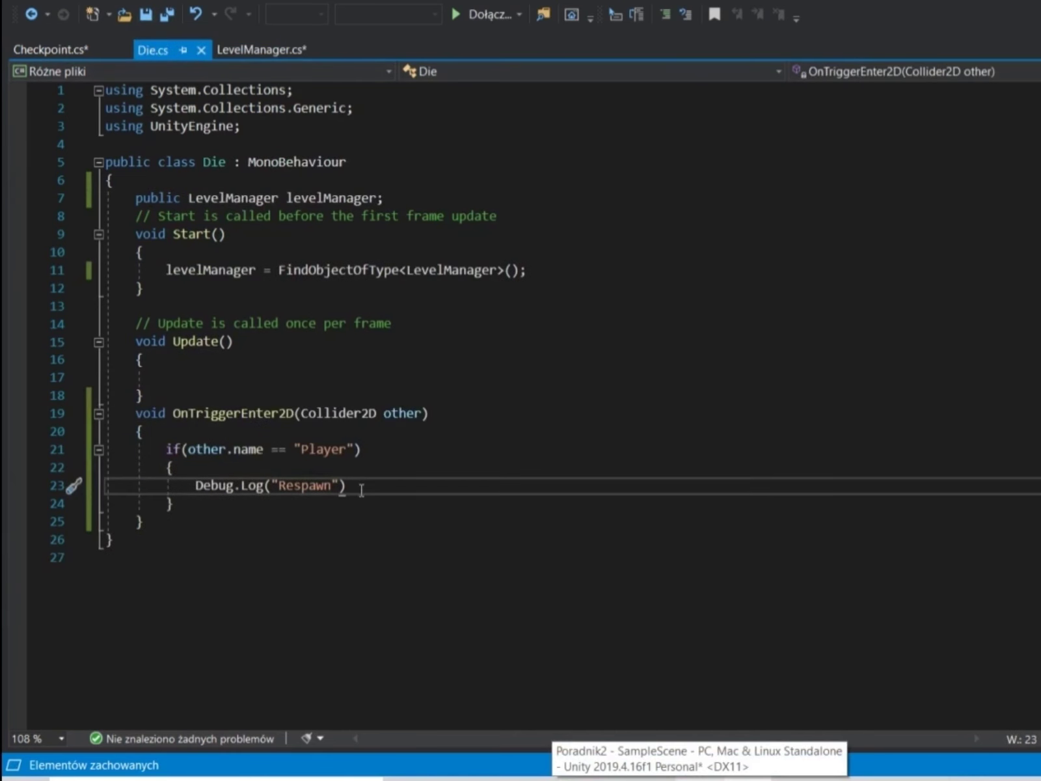
Step: Replace Die's Debug.Log with levelManager.Respawn; and save Die.cs
left_click_drag(351, 486, 196, 486)
type("Lever")
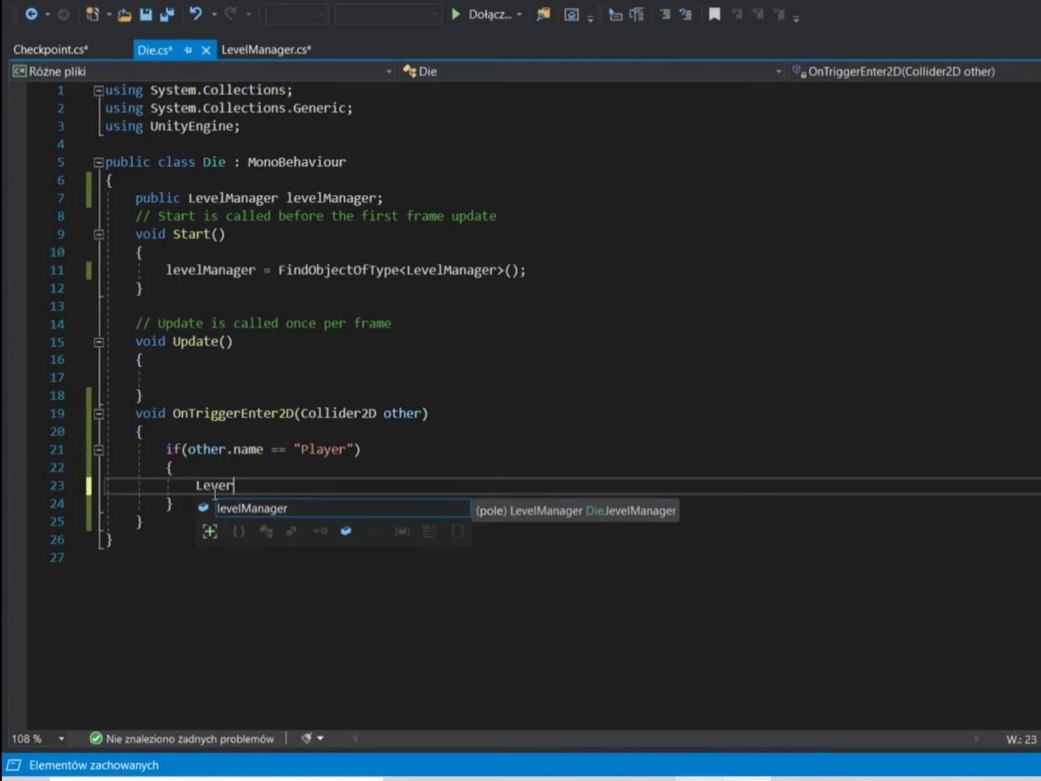
key("Tab")
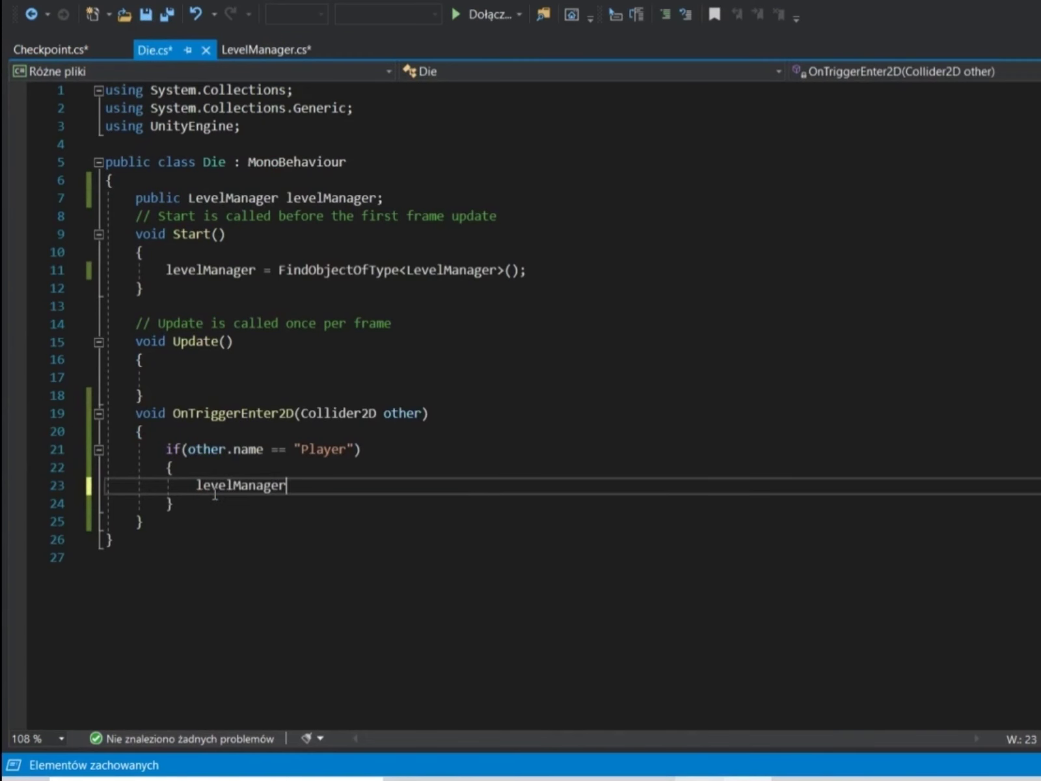
type(".Respa")
type("awn")
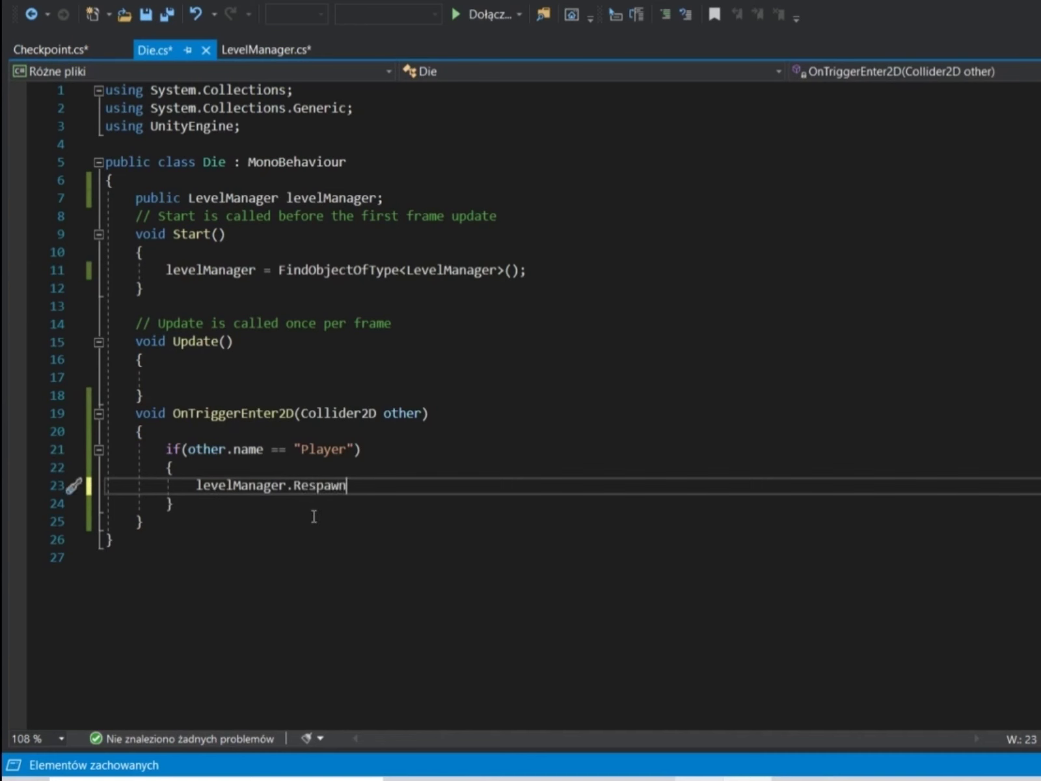
type(";")
key("ctrl+s")
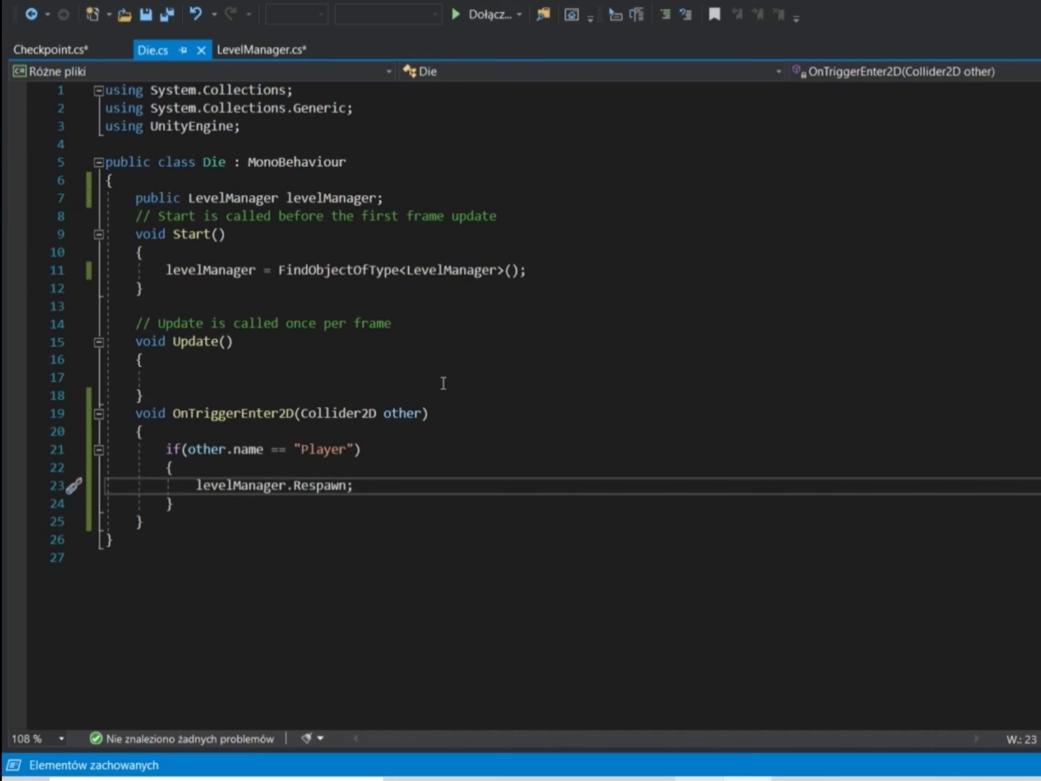
key("ctrl+Tab")
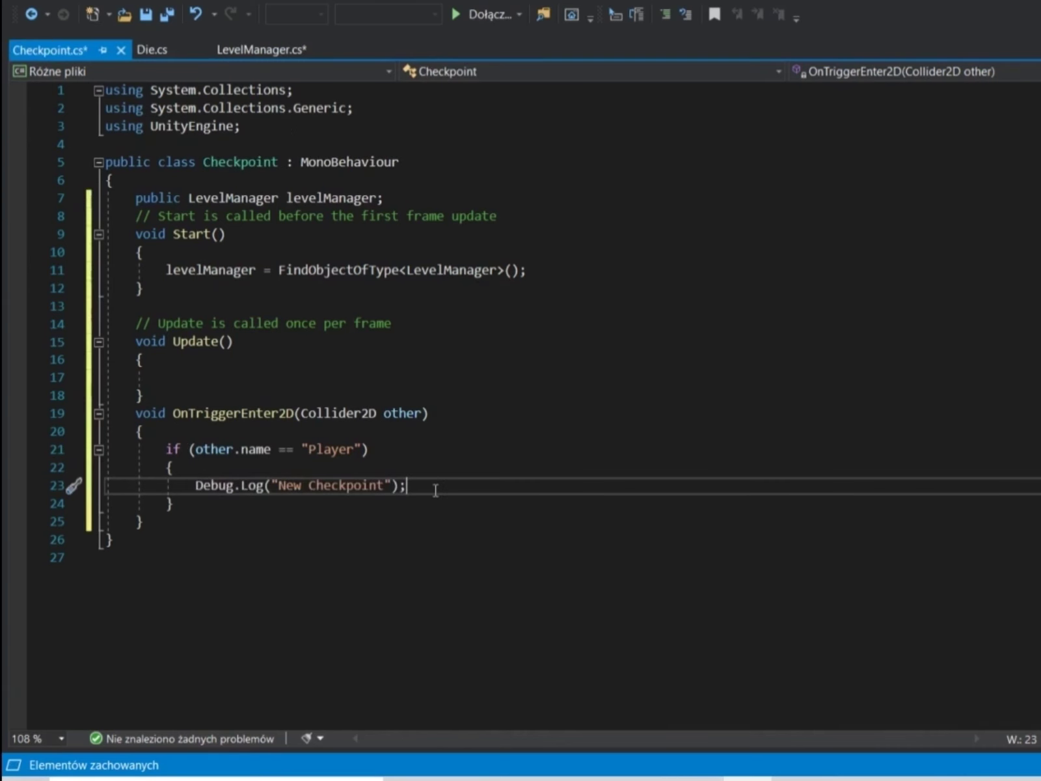
Step: Add levelManager.curCheckpoint = gameObject; below the New Checkpoint log and save Checkpoint.cs
key("Return")
type("lev")
key("Tab")
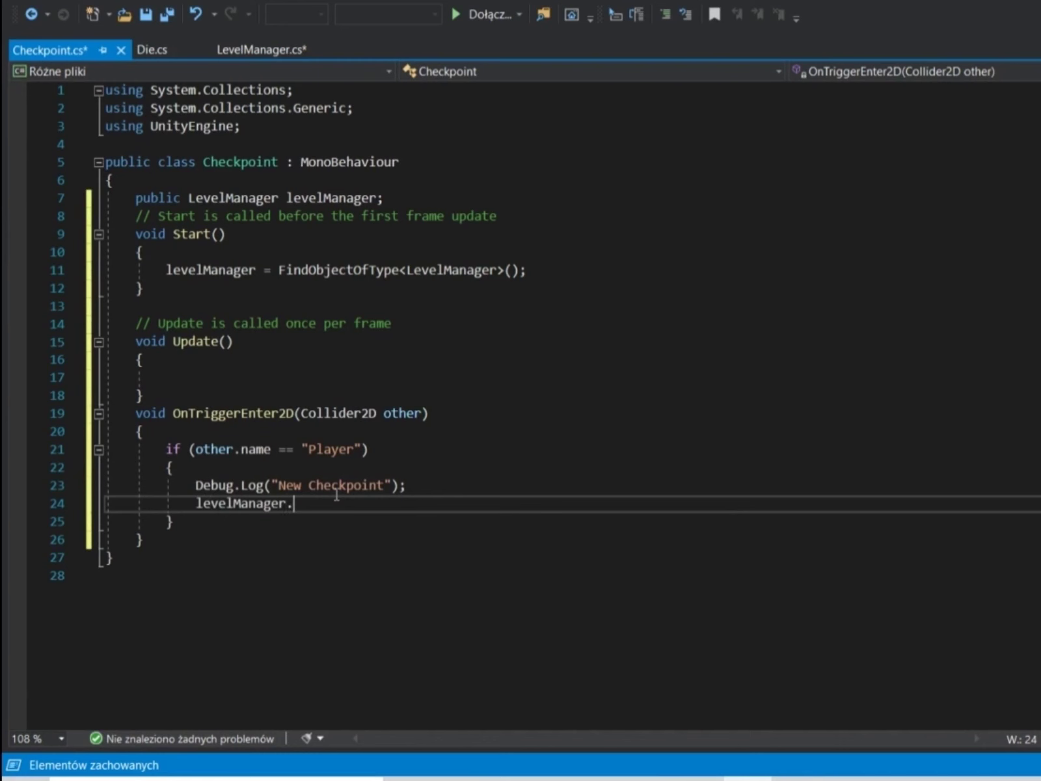
key("BackSpace")
type("curCheck")
key("BackSpace")
type("kpoint")
type(" = ga")
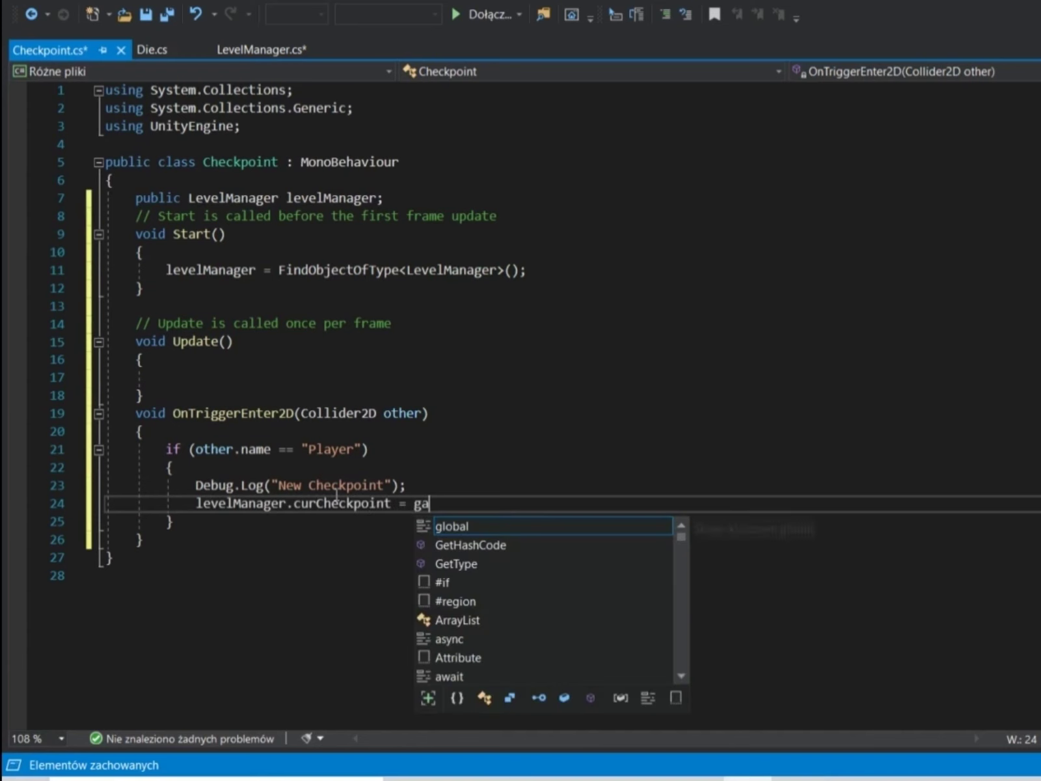
key("BackSpace")
key("BackSpace")
type("game")
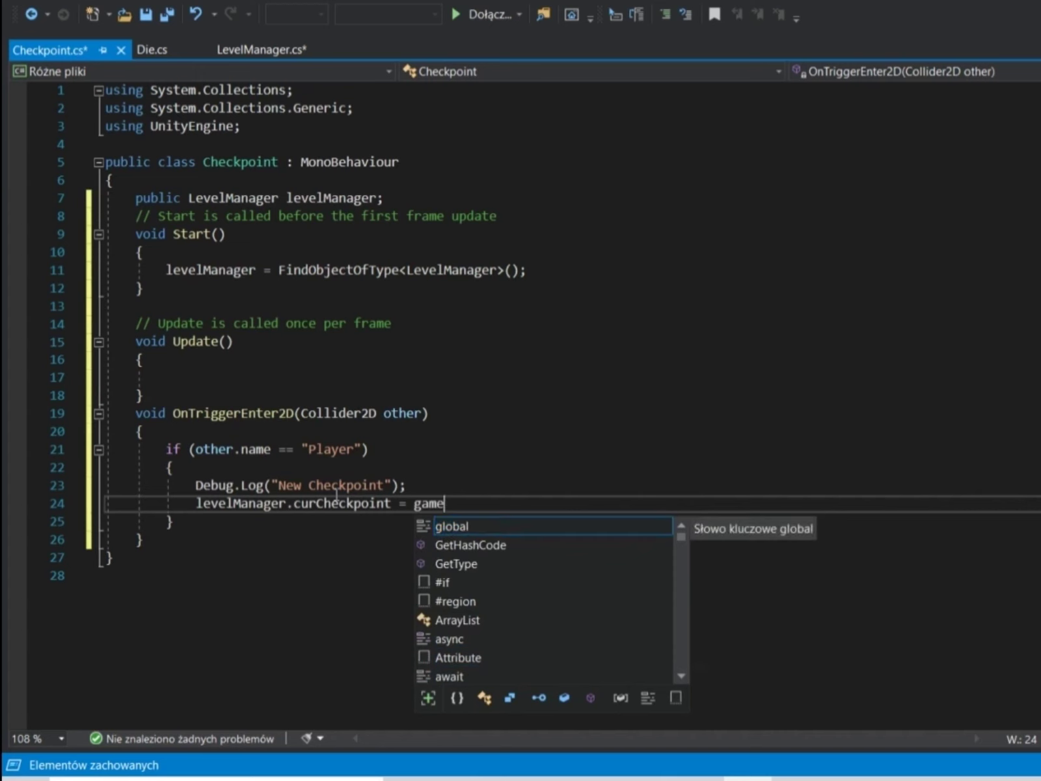
type("Object")
type(";")
key("ctrl+s")
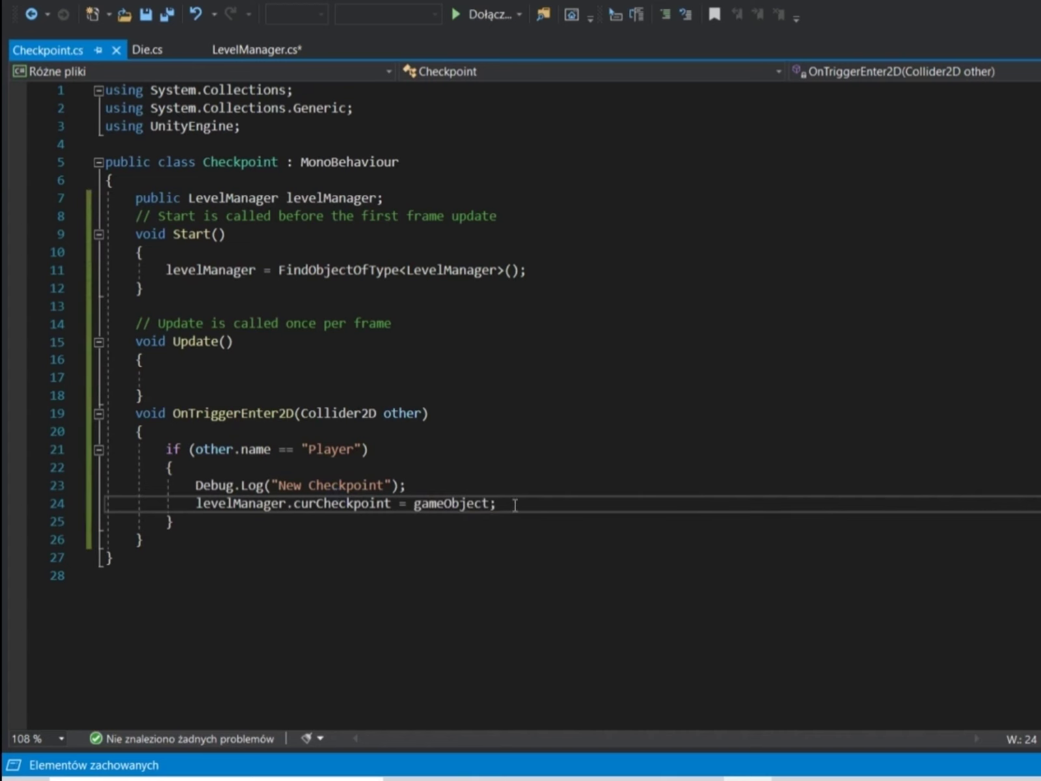
left_click(154, 55)
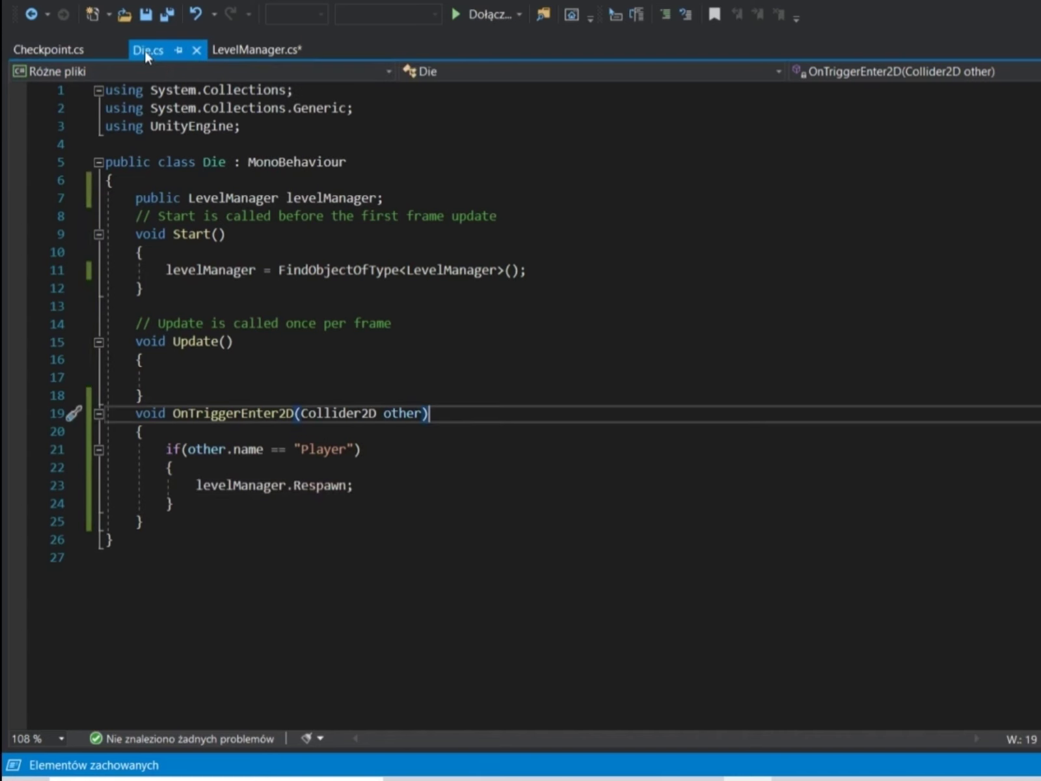
left_click(86, 58)
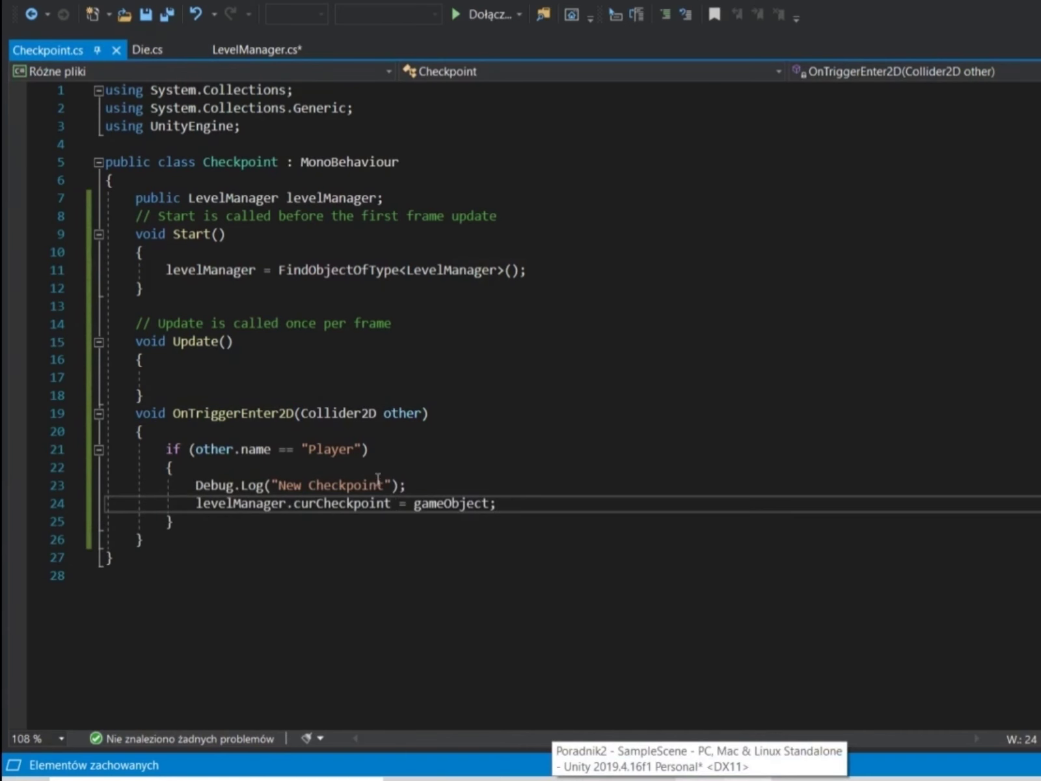
Step: Append + transform.position to the "New Checkpoint" Debug.Log message
left_click(391, 484)
type("+ transform.position")
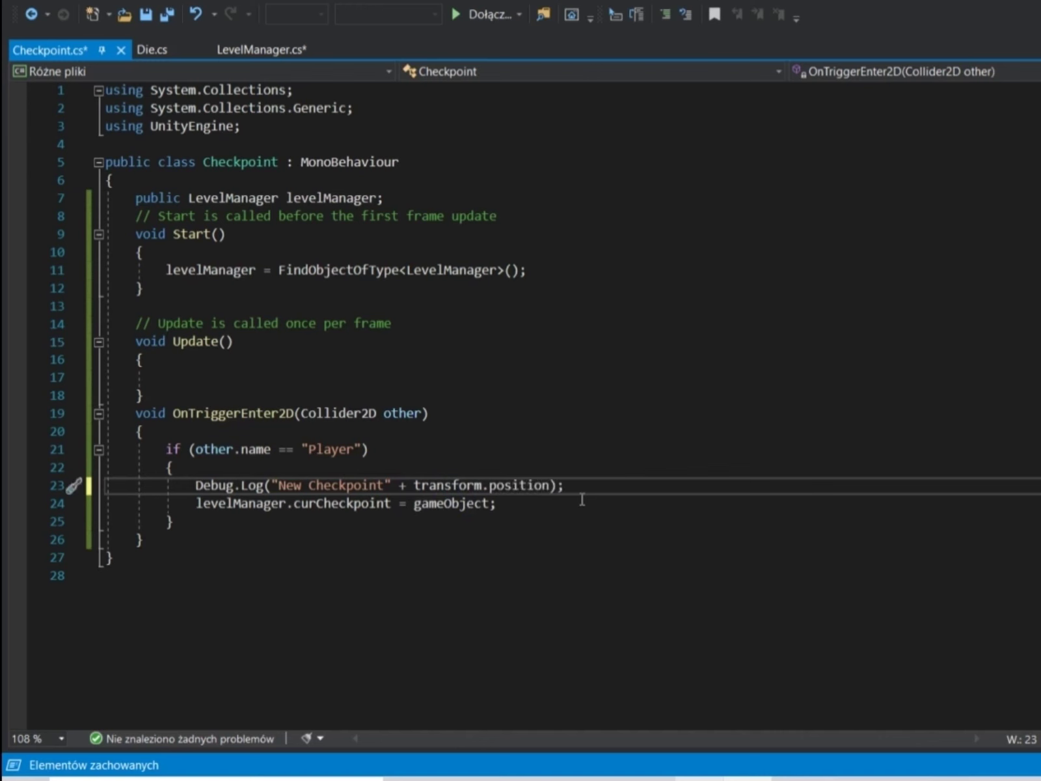
left_click(598, 470)
left_click(600, 485)
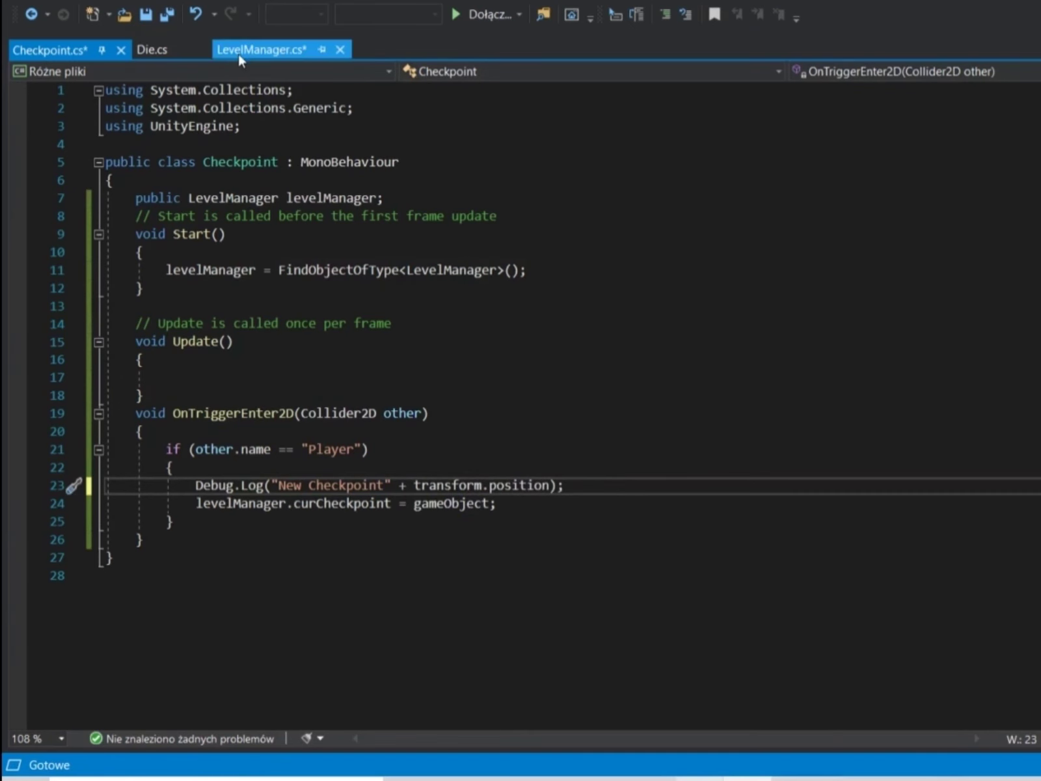
Step: In Respawn, add player.transform.position = curCheckpoint.transform.position; and save LevelManager.cs
left_click(237, 52)
left_click(376, 472)
key("Return")
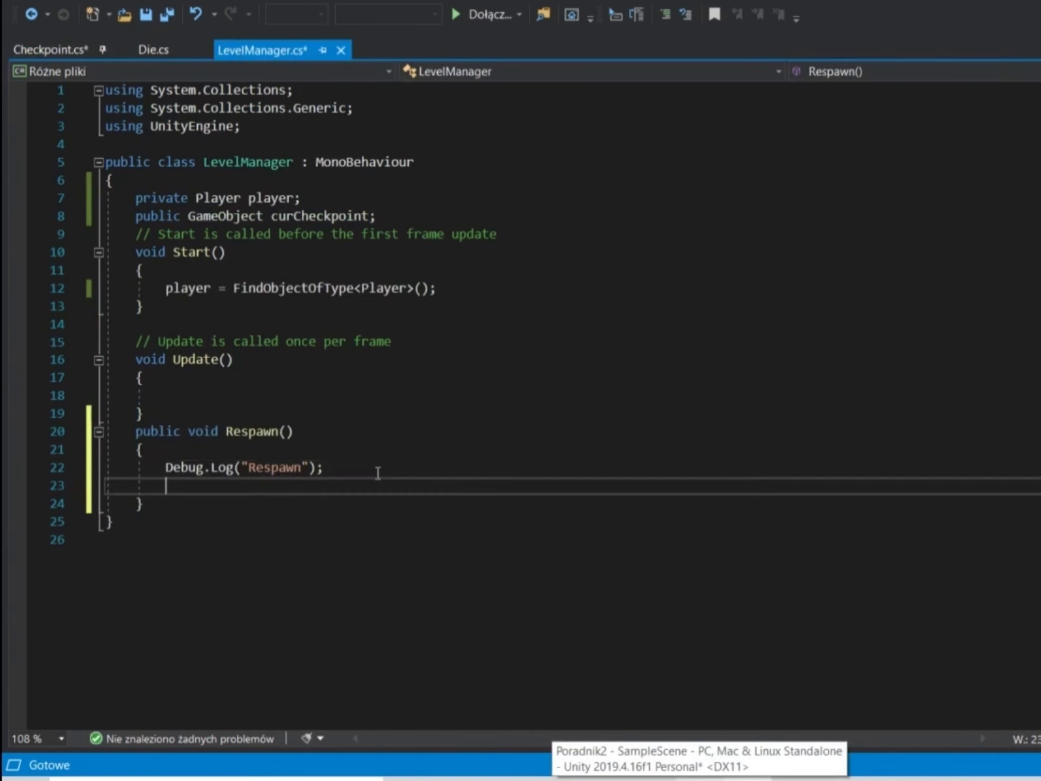
type("player")
type(".tra")
type("nsform.")
type("poso")
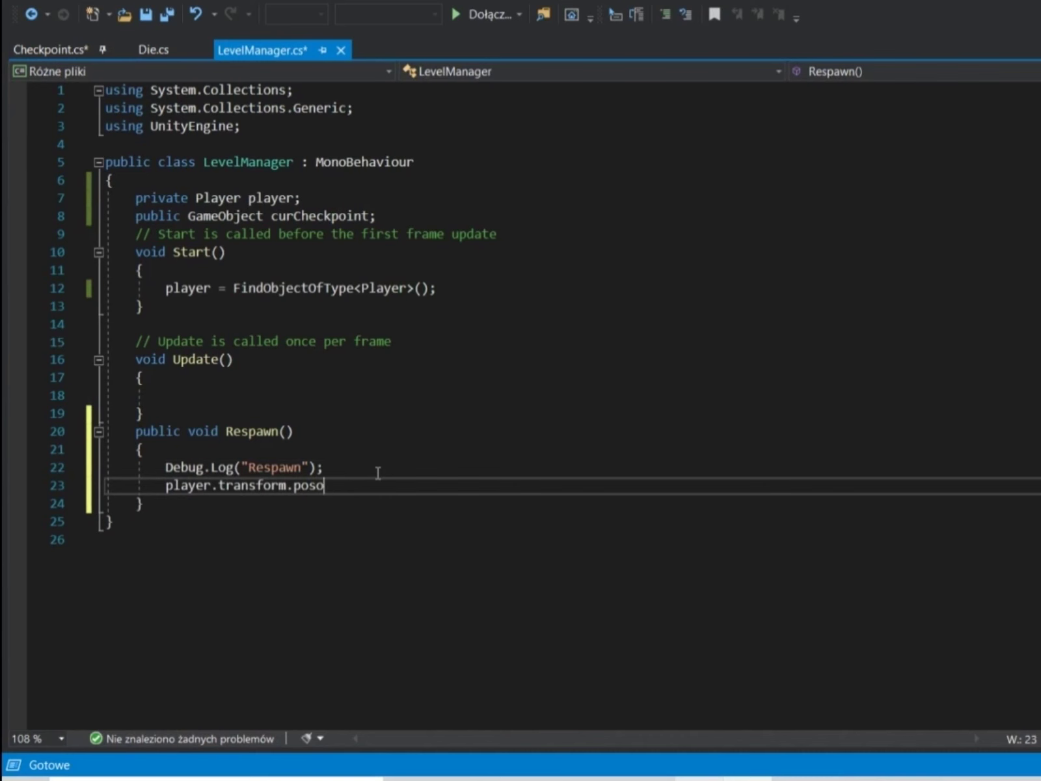
key("BackSpace")
type("ition ")
type("= ")
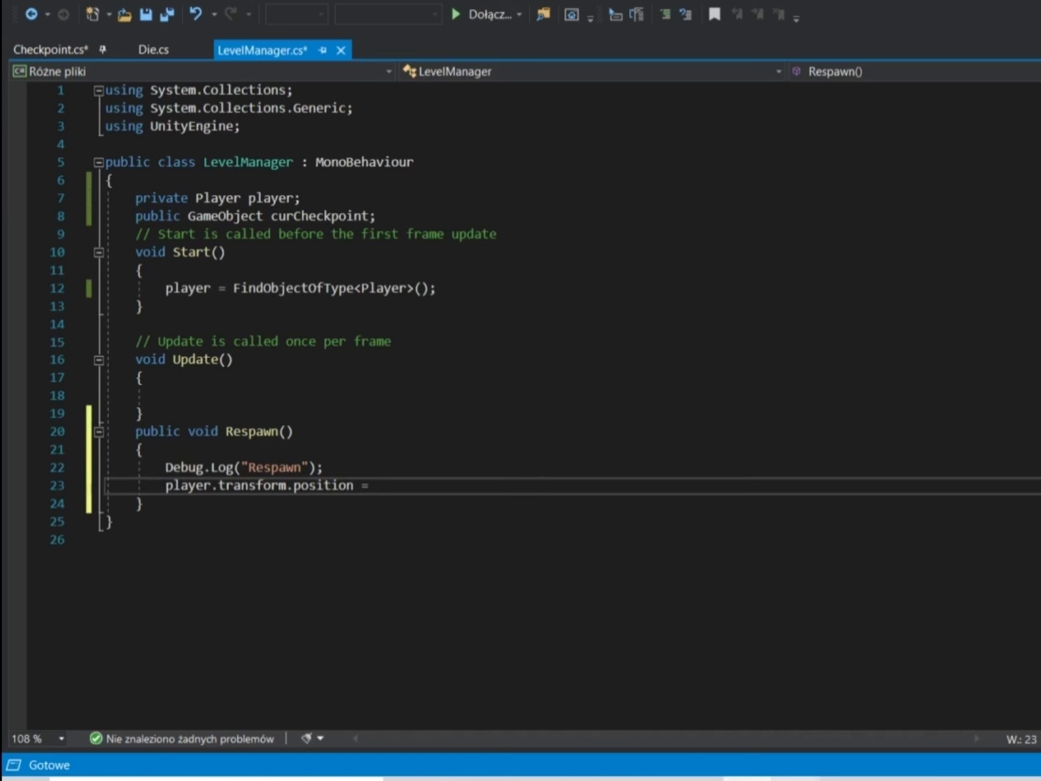
type("cur")
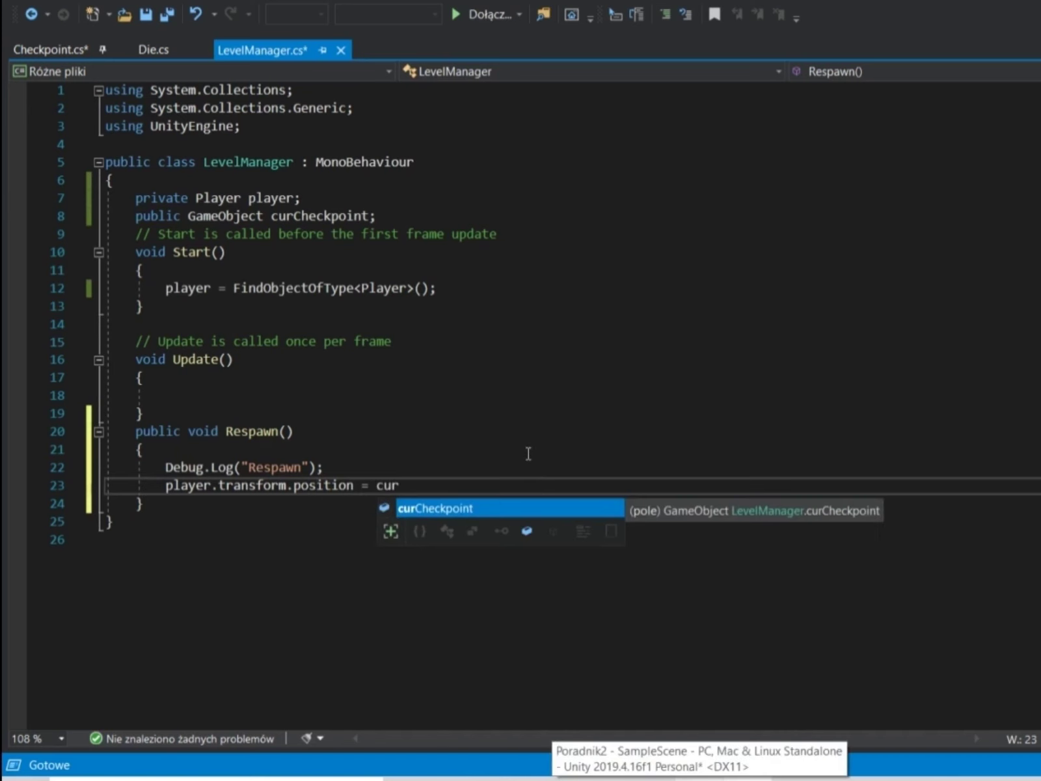
key("Tab")
type("transformposition;")
key("ctrl+s")
Step: Select the flag flaga1 and remove its Level Manager component
key("alt+Tab")
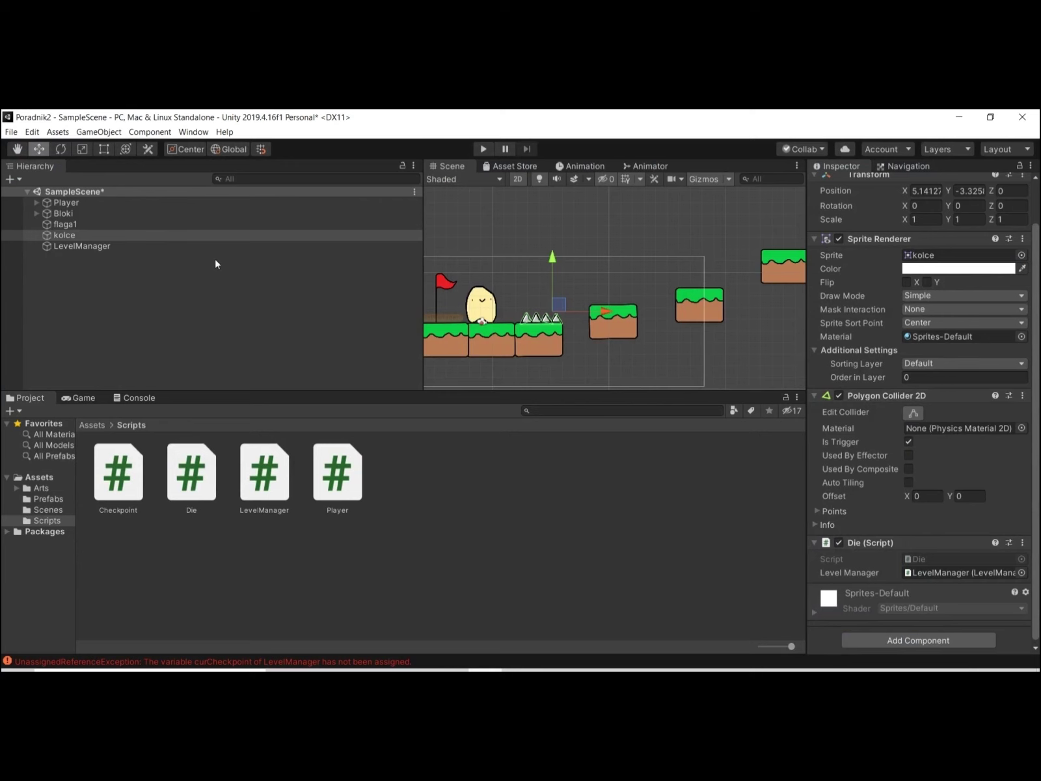
scroll(891, 470, "down", 1)
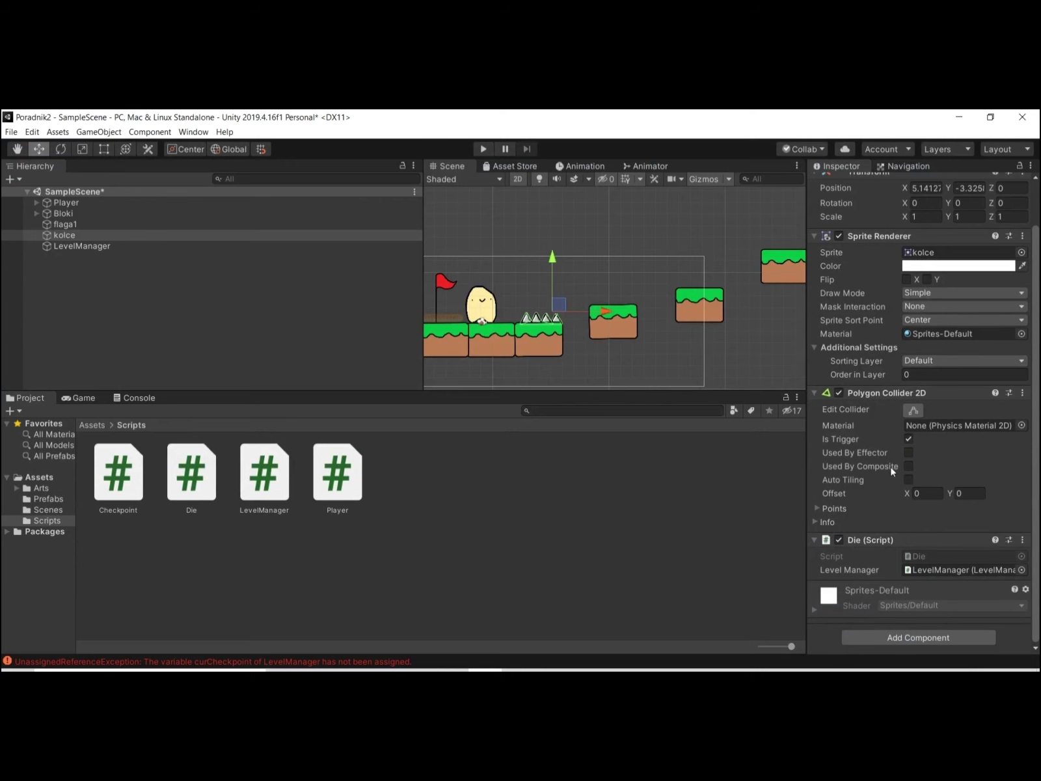
left_click(451, 292)
scroll(923, 560, "down", 3)
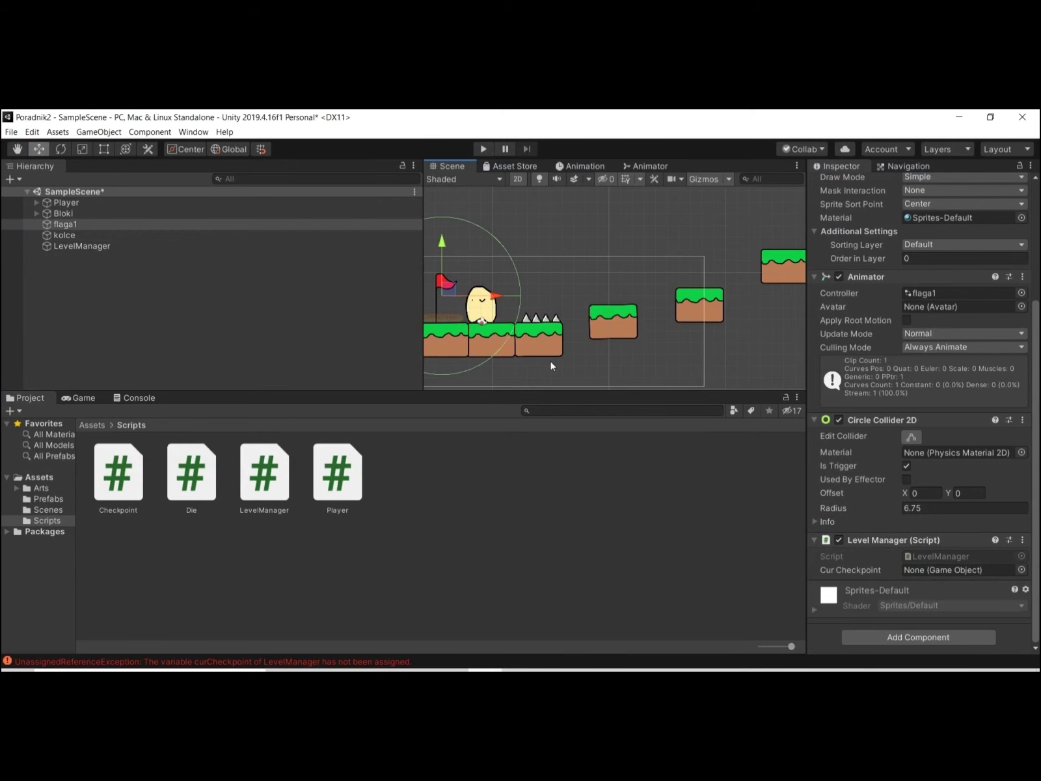
left_click(441, 288)
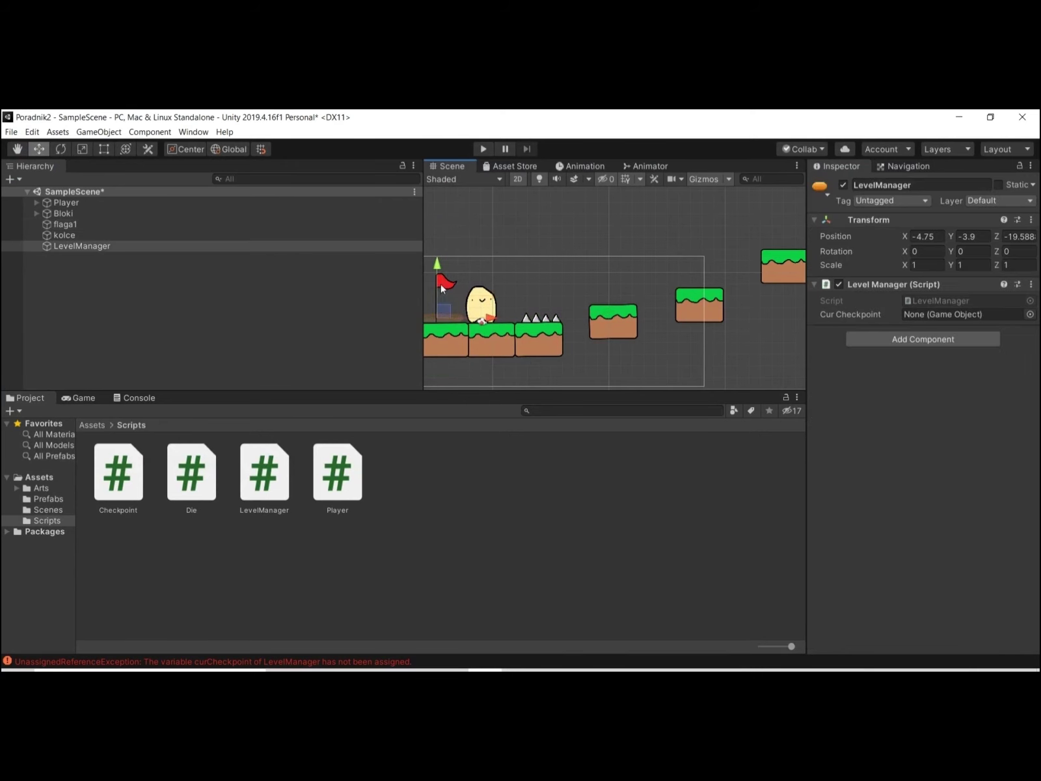
left_click(447, 286)
scroll(867, 451, "down", 3)
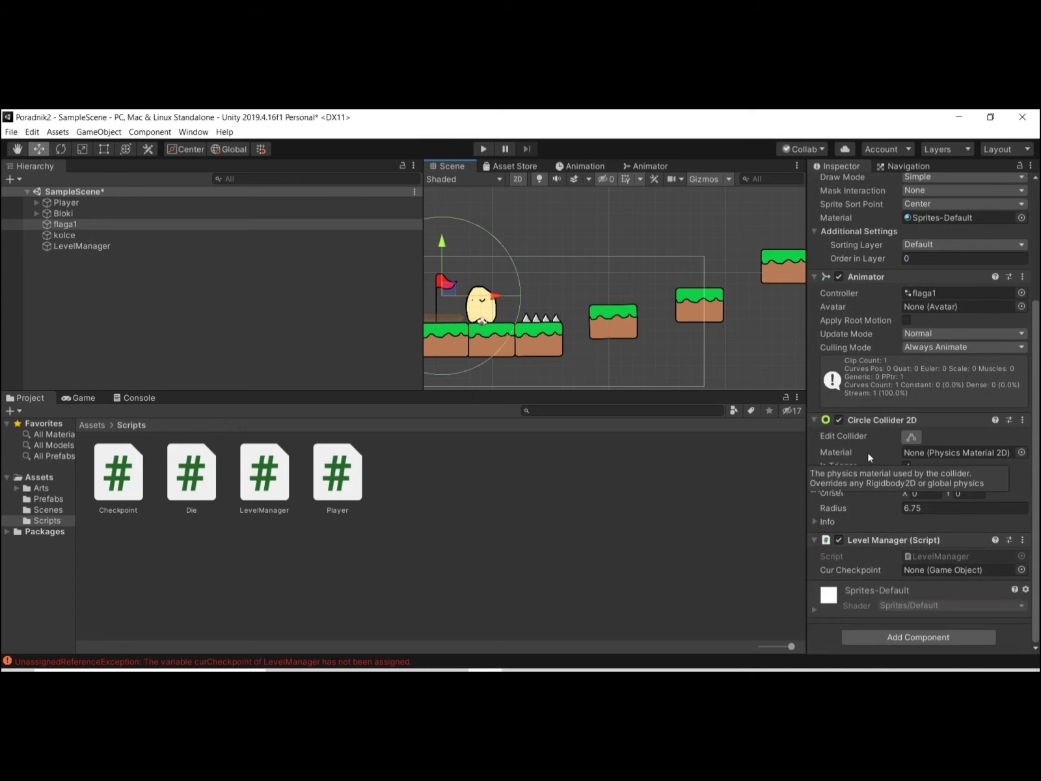
left_click(1023, 540)
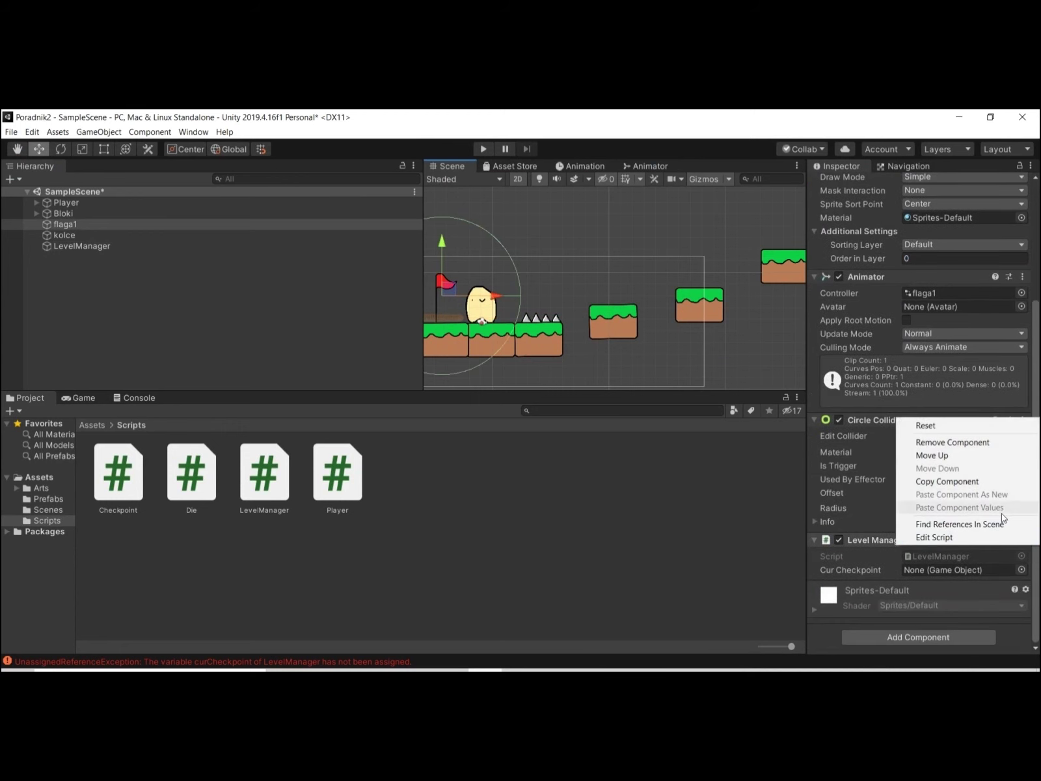
left_click(953, 442)
Step: Add a Checkpoint script to flaga1 and link LevelManager into its Level Manager field
left_click(936, 634)
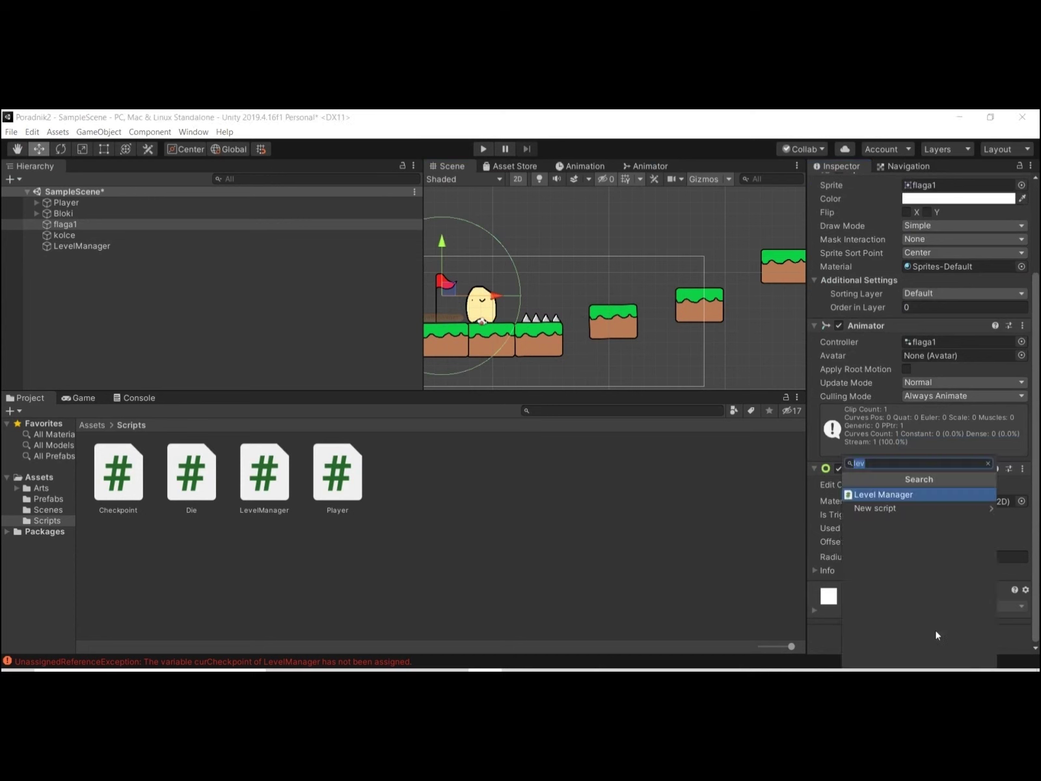
type("check")
left_click(937, 492)
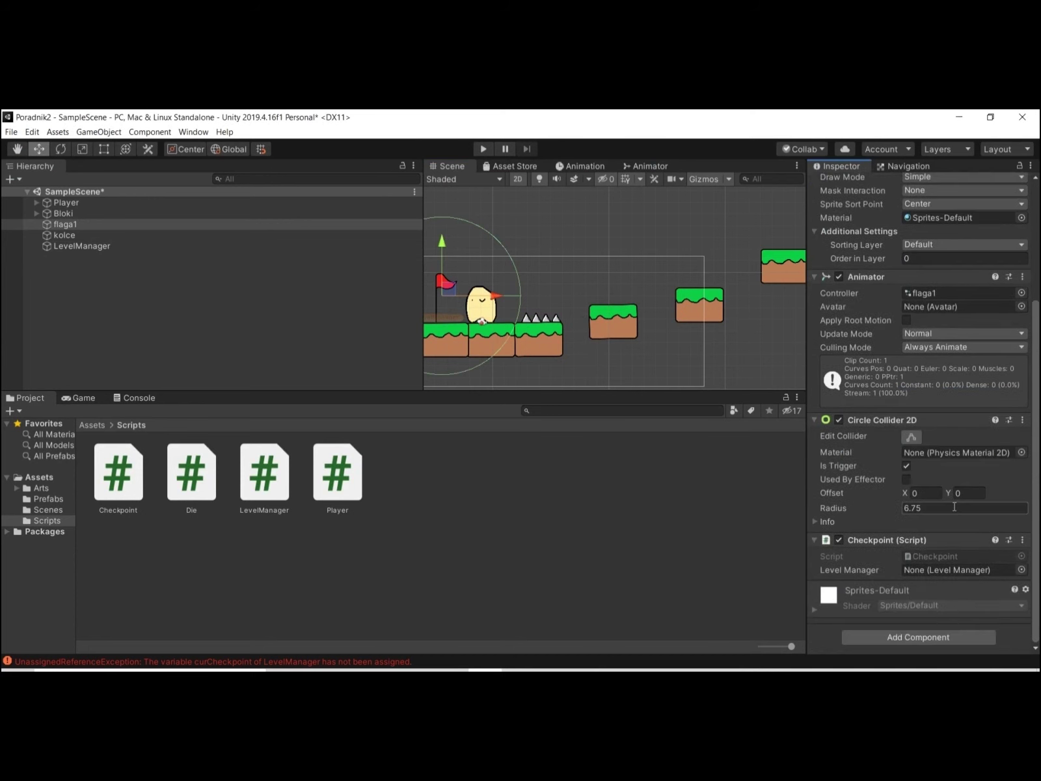
mouse_move(81, 246)
left_mouse_down()
mouse_move(199, 280)
mouse_move(92, 255)
left_mouse_up()
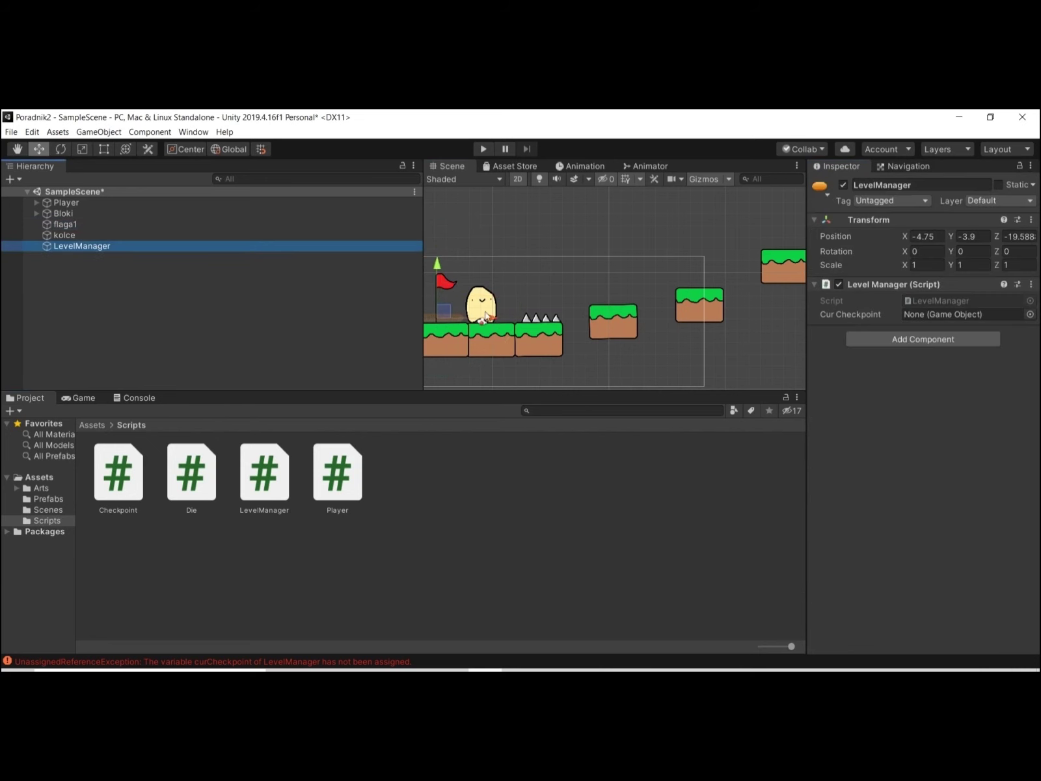
left_click(446, 282)
scroll(820, 361, "down", 3)
left_click_drag(81, 246, 917, 573)
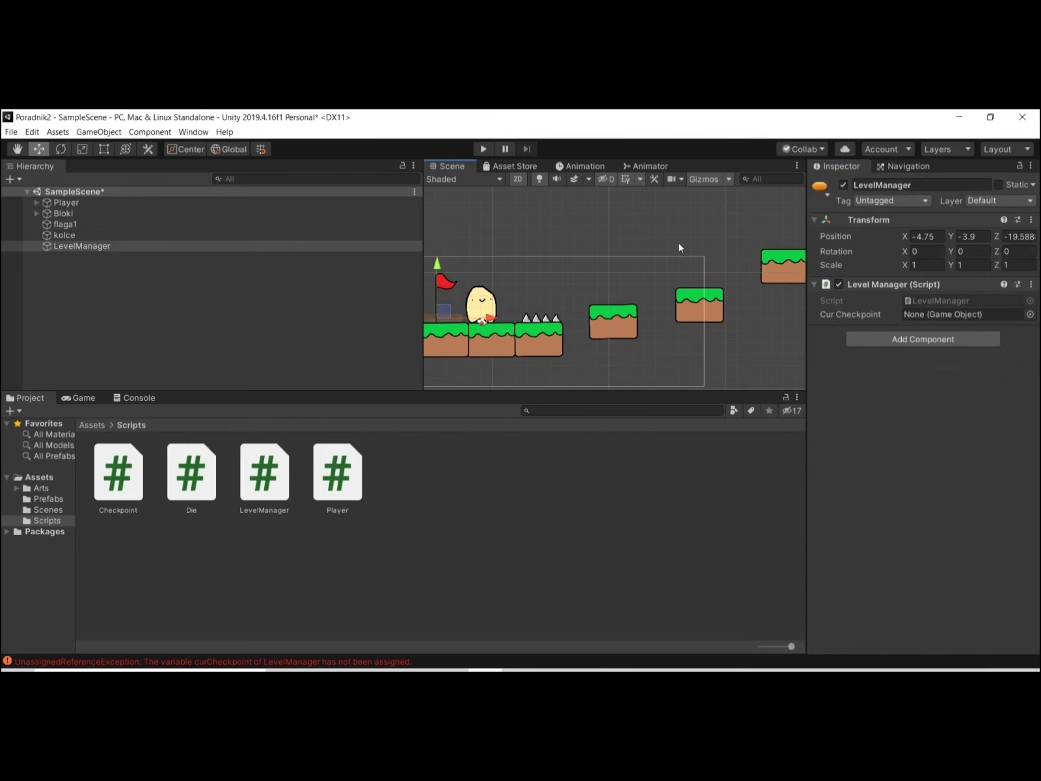
left_click(485, 149)
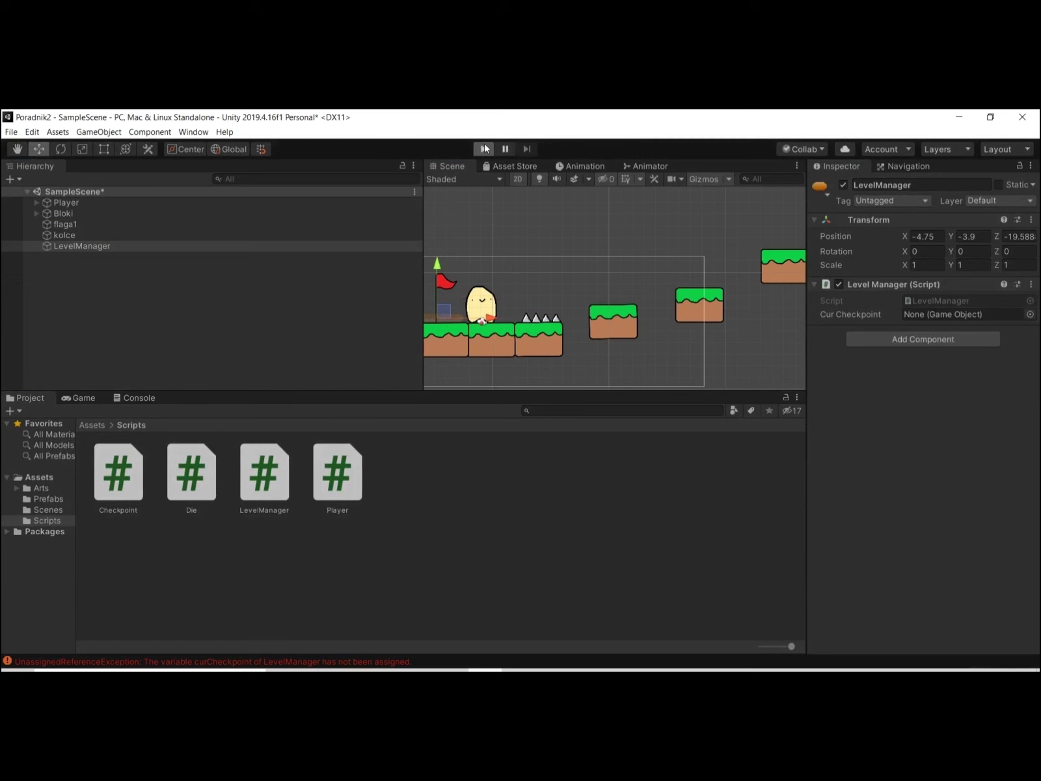
Step: Walk the player into the spikes, return to the flag checkpoint, then jump over the spikes
key("Right")
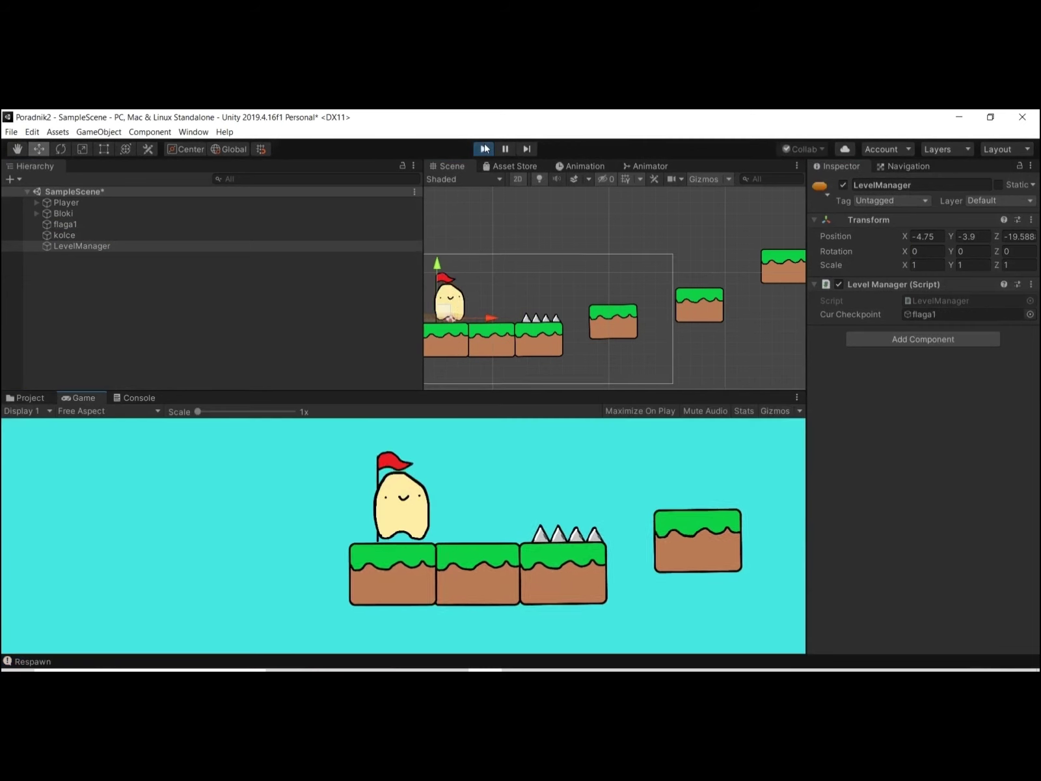
key("space")
key("Left")
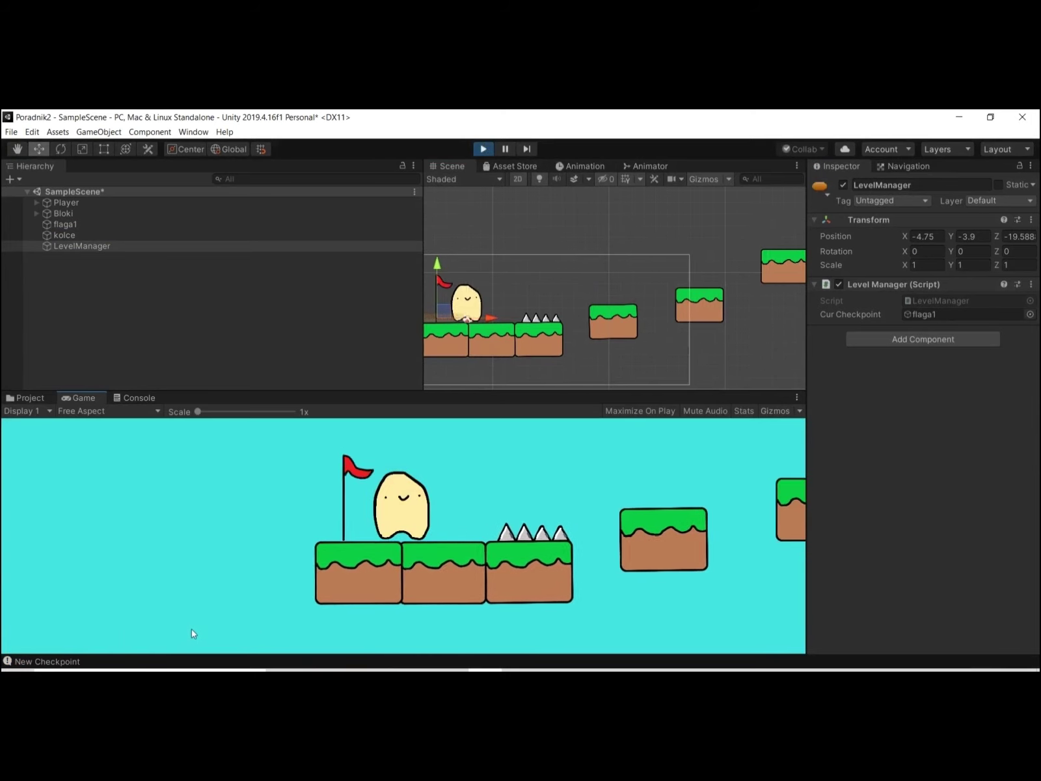
key("Left")
key("Right")
key("space")
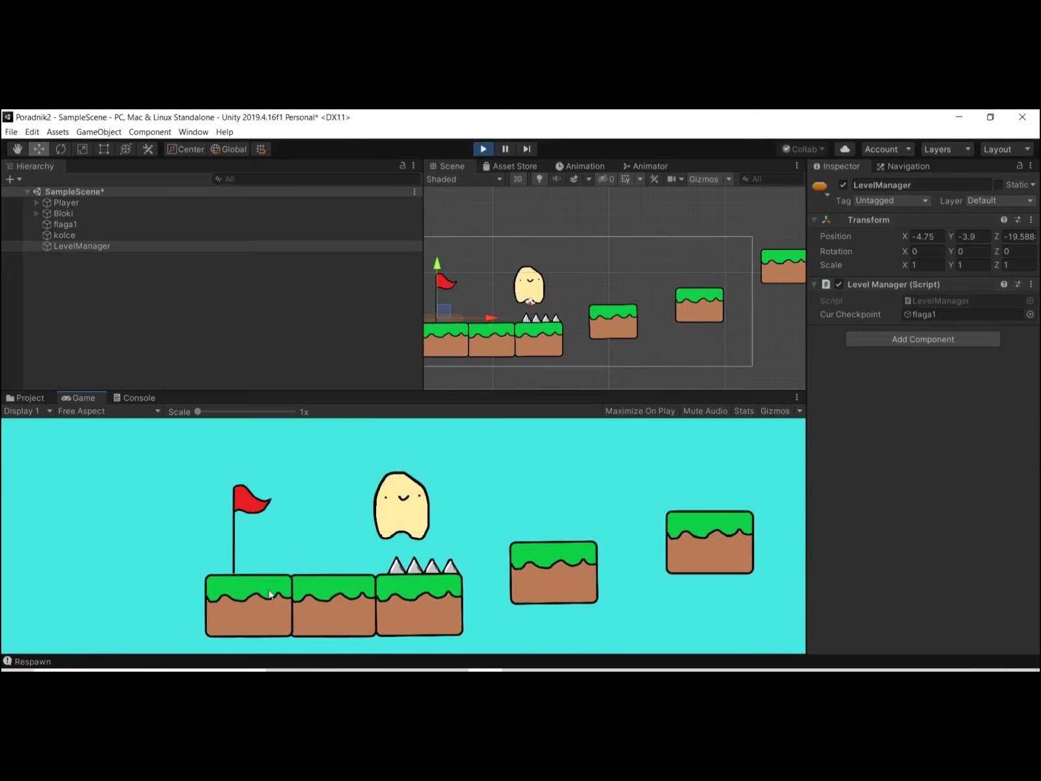
key("Right")
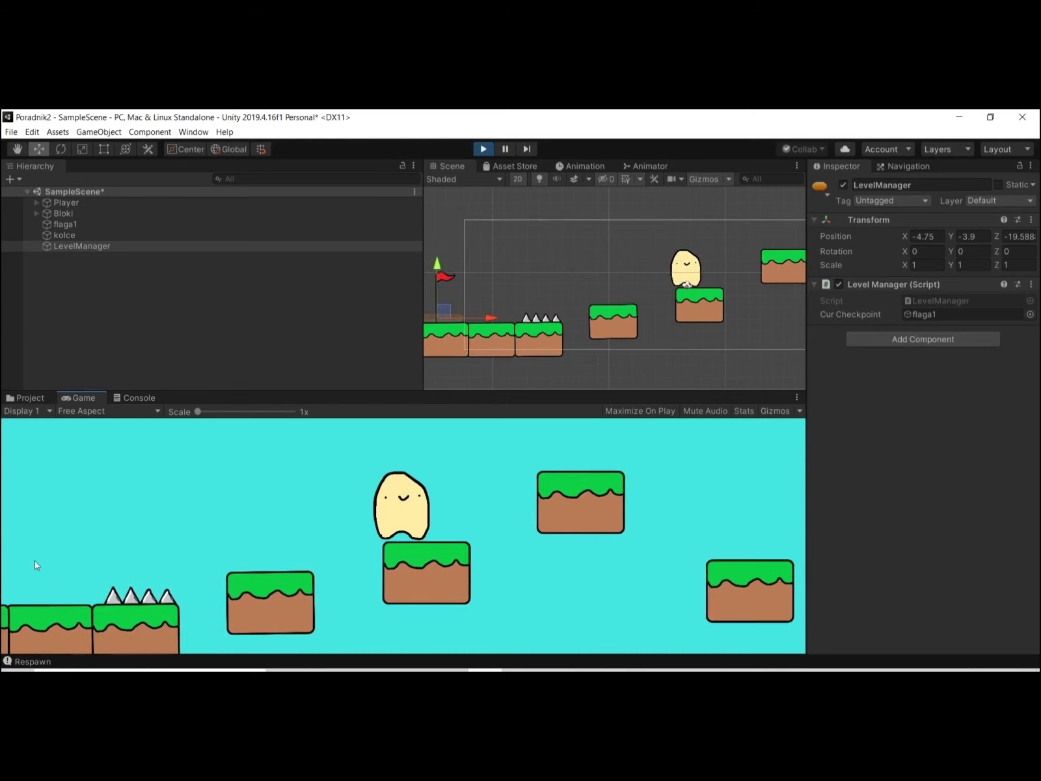
key("Left")
key("Left")
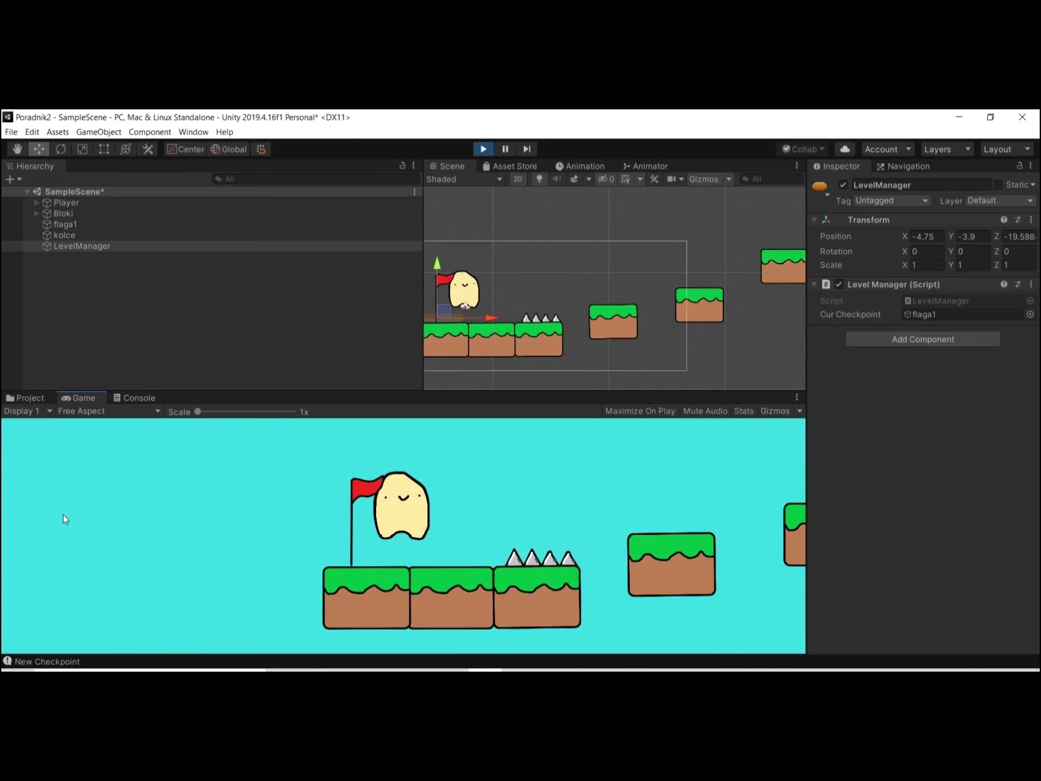
Step: Walk the player across the level toward the upper platform, then back onto the flag
key("Left")
key("Right")
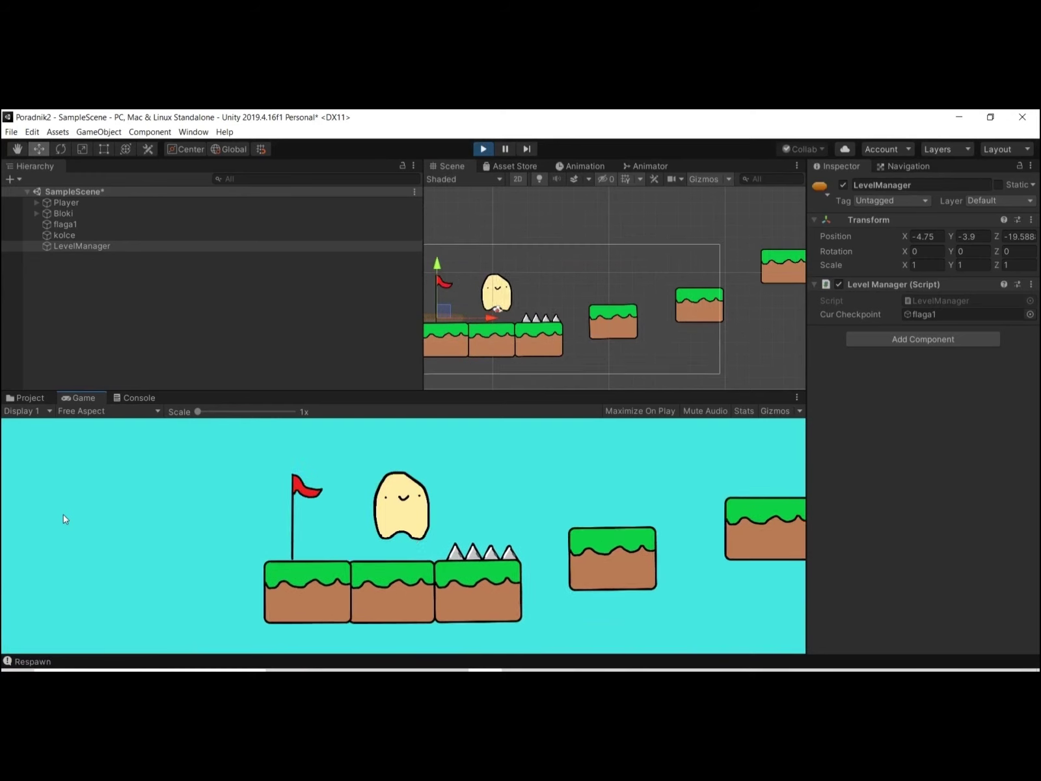
key("Right")
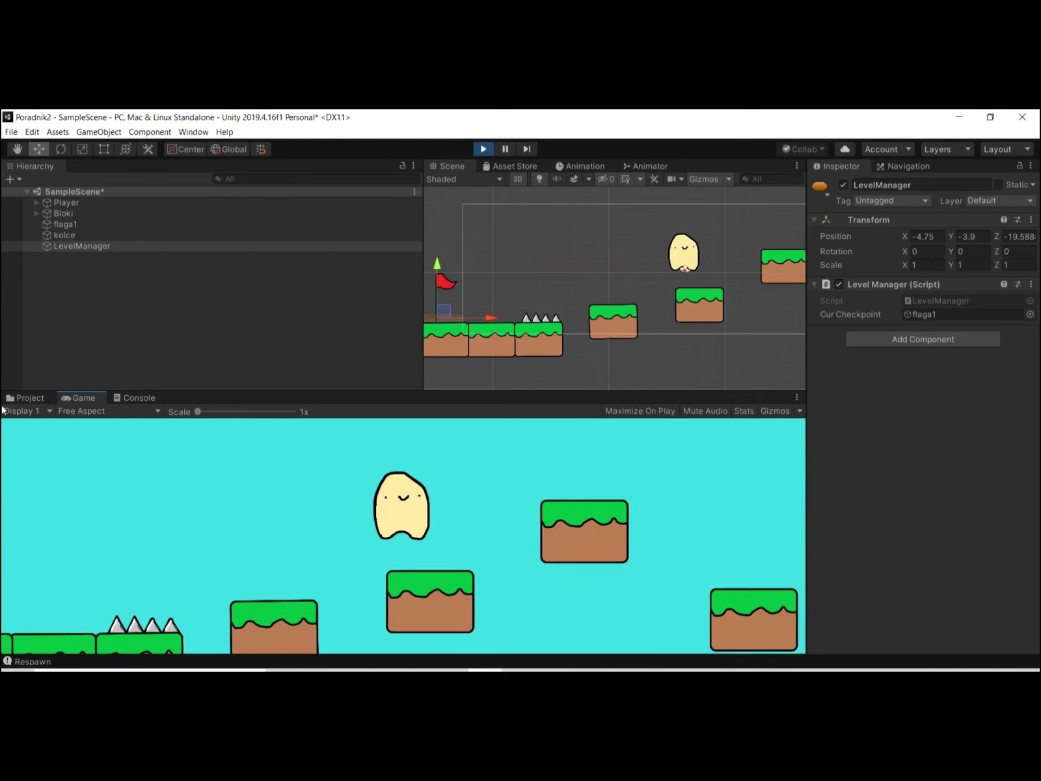
key("Left")
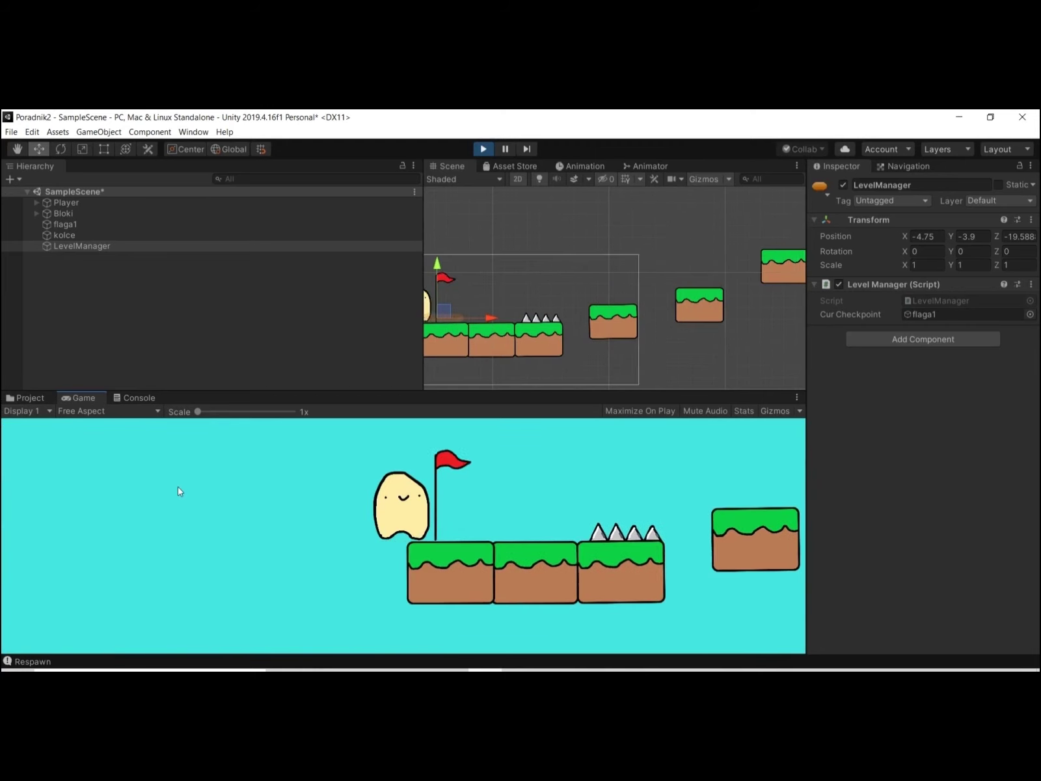
key("Right")
key("Right")
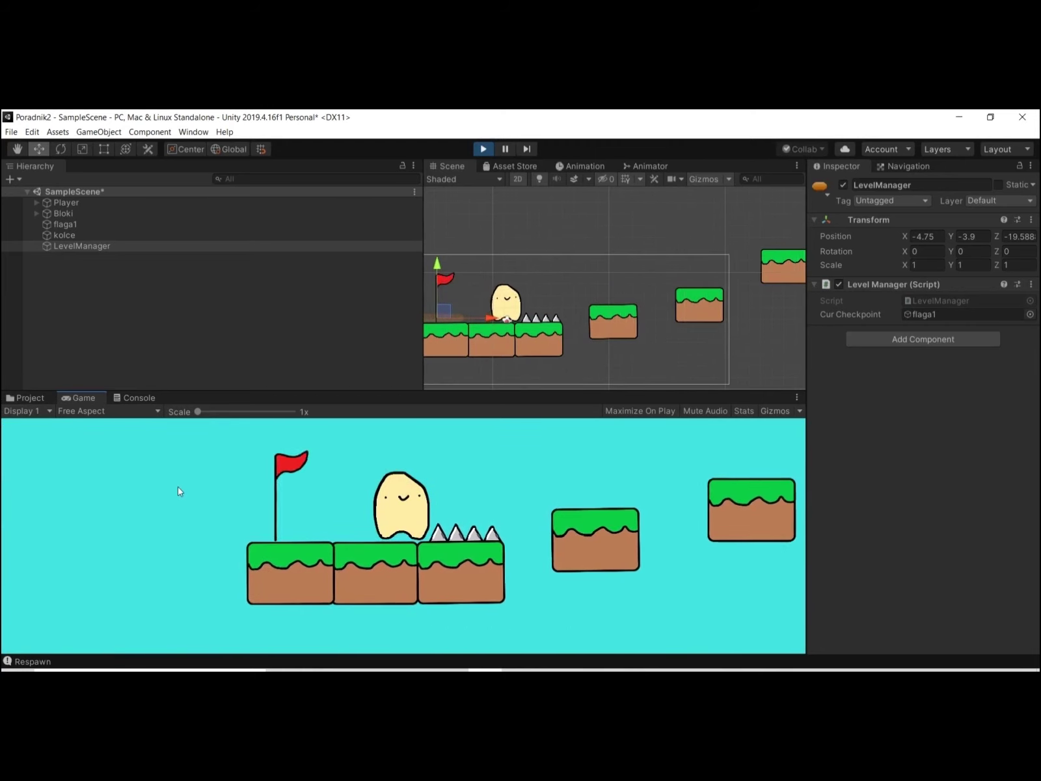
key("Left")
key("Right")
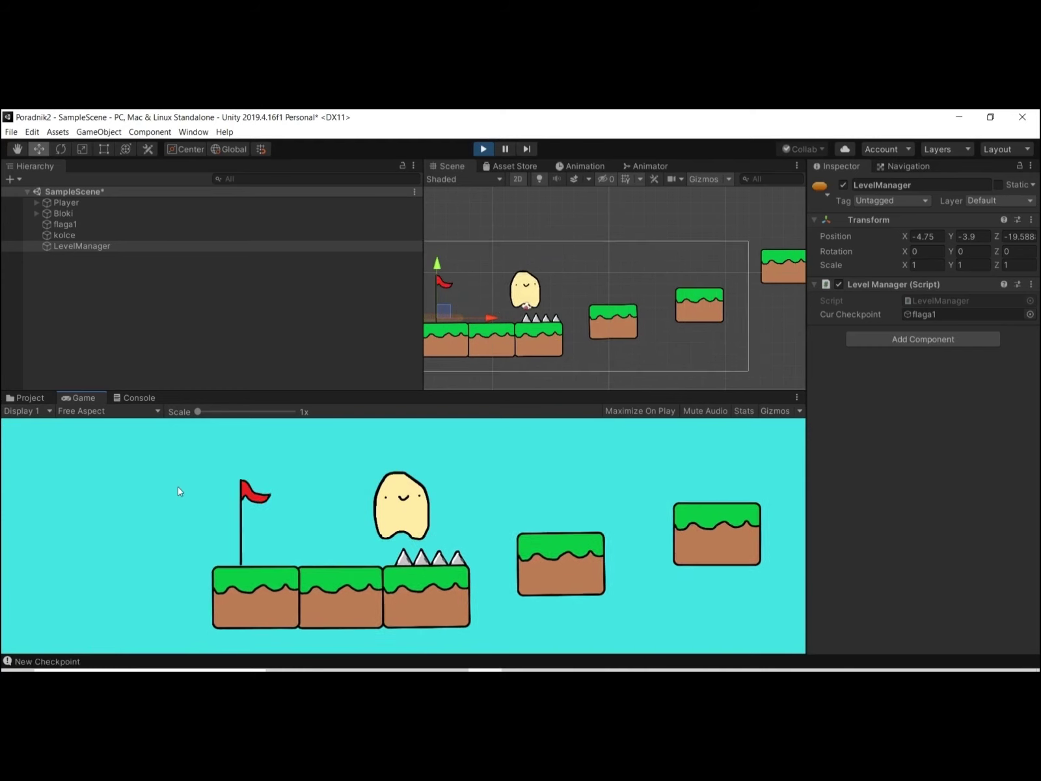
key("Right")
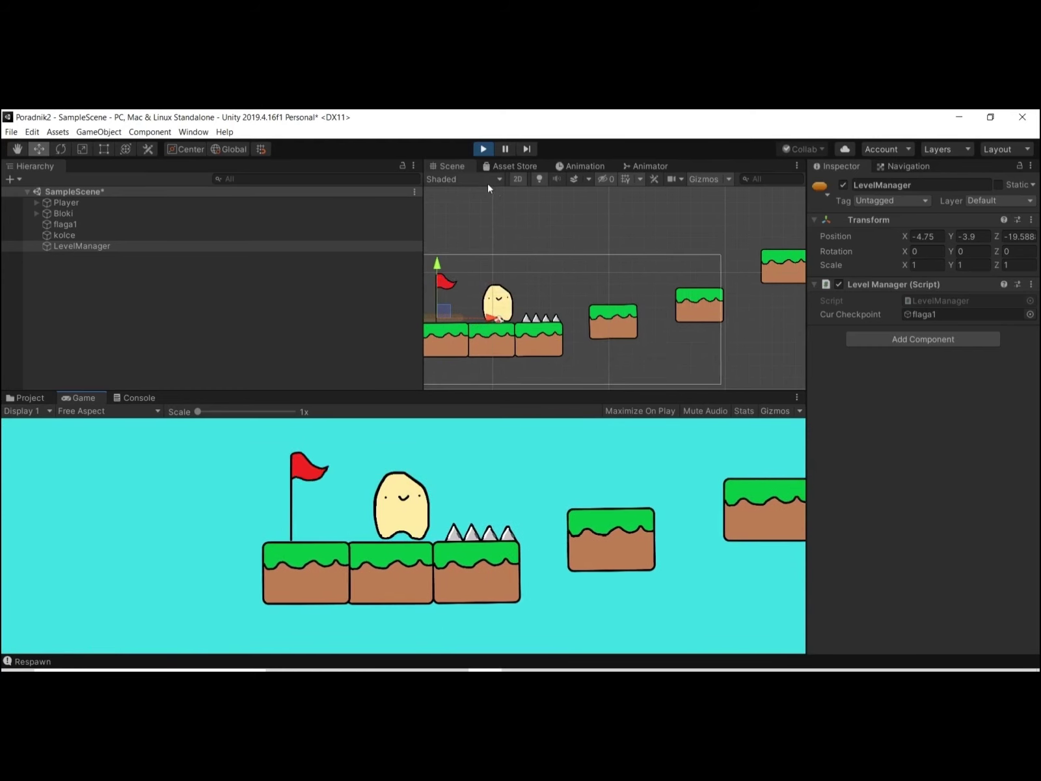